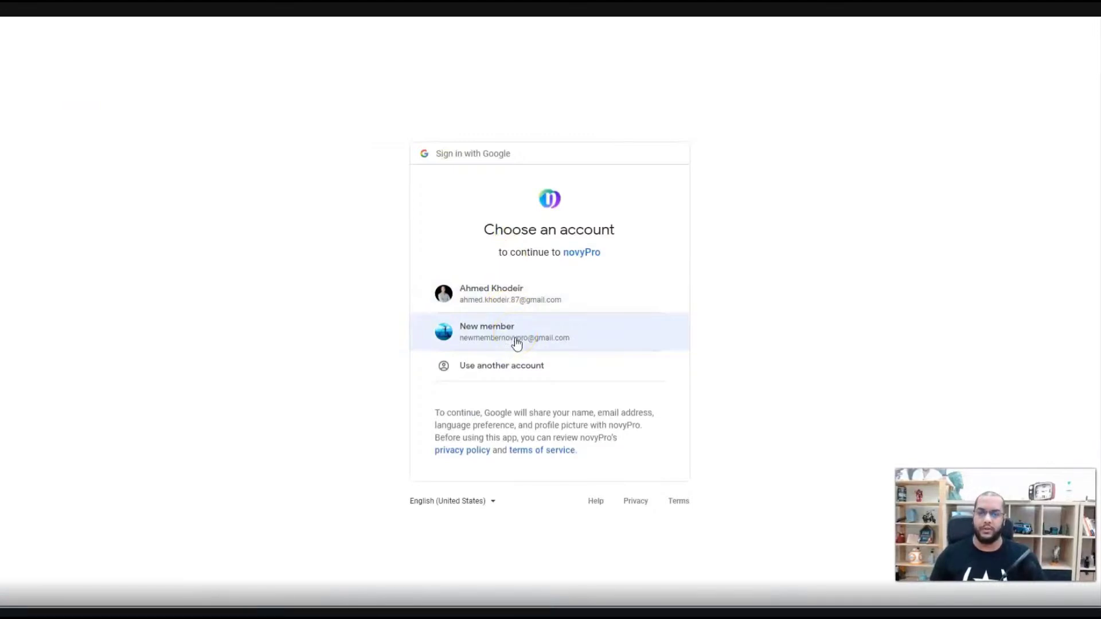
- Choose the new member's Google account in the account chooser to sign in to novyPro
left_click(516, 343)
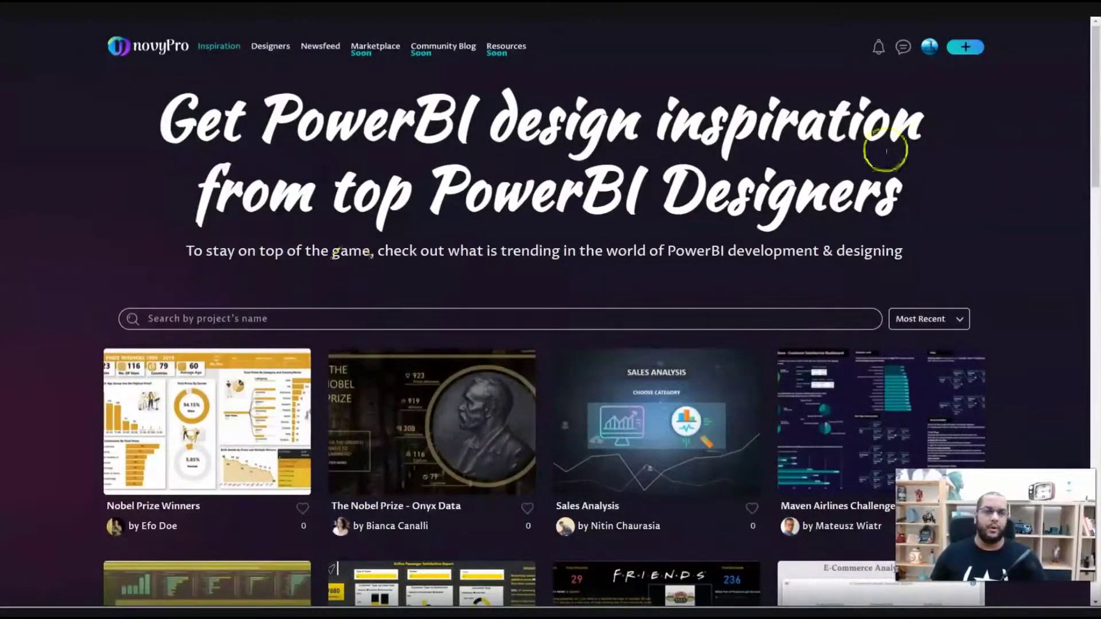
- Go to My Portfolio > Edit Profile from the avatar menu
left_click(929, 47)
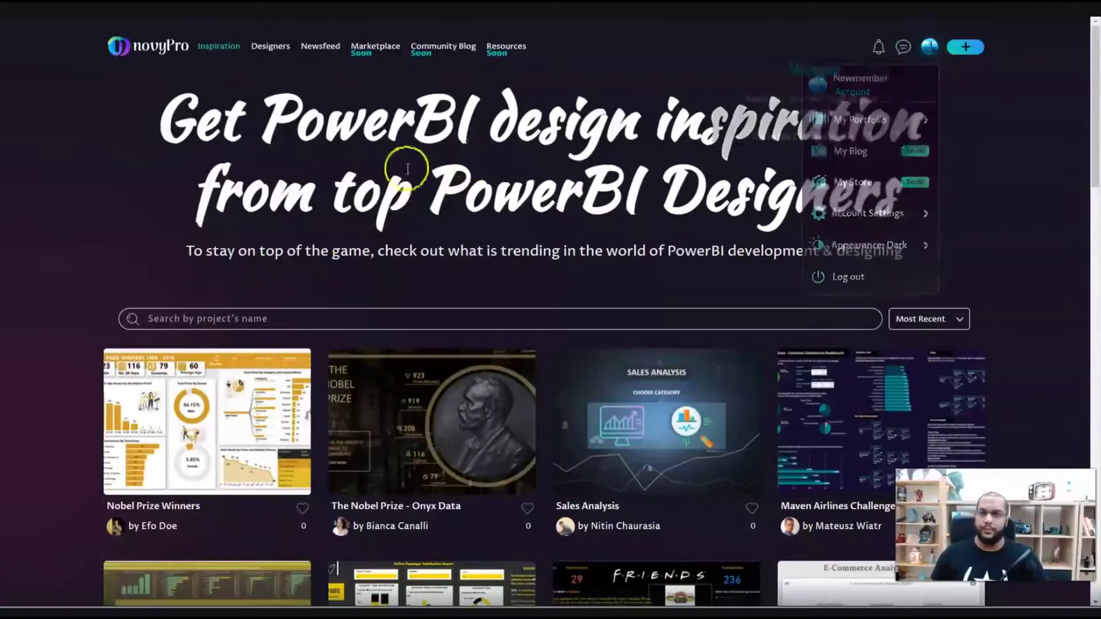
mouse_move(929, 47)
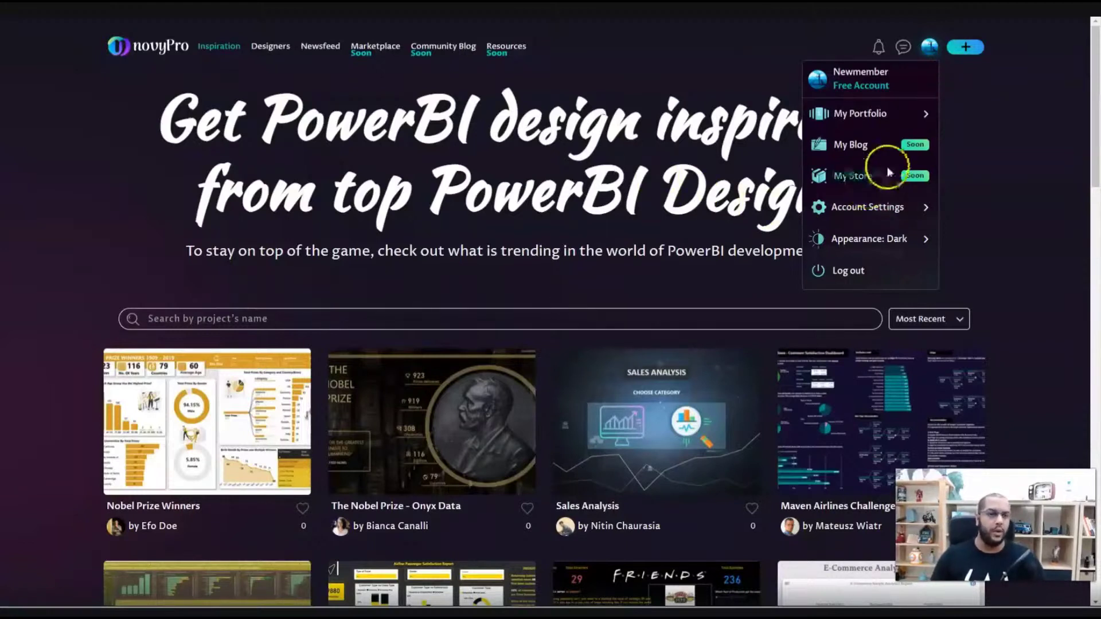
left_click(894, 118)
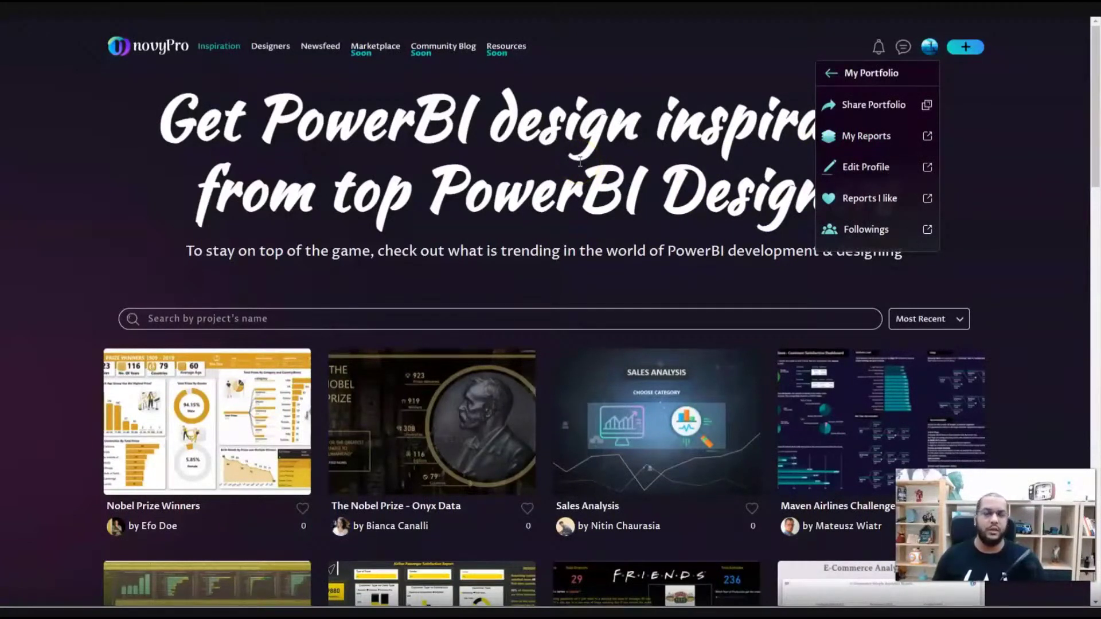
left_click(878, 168)
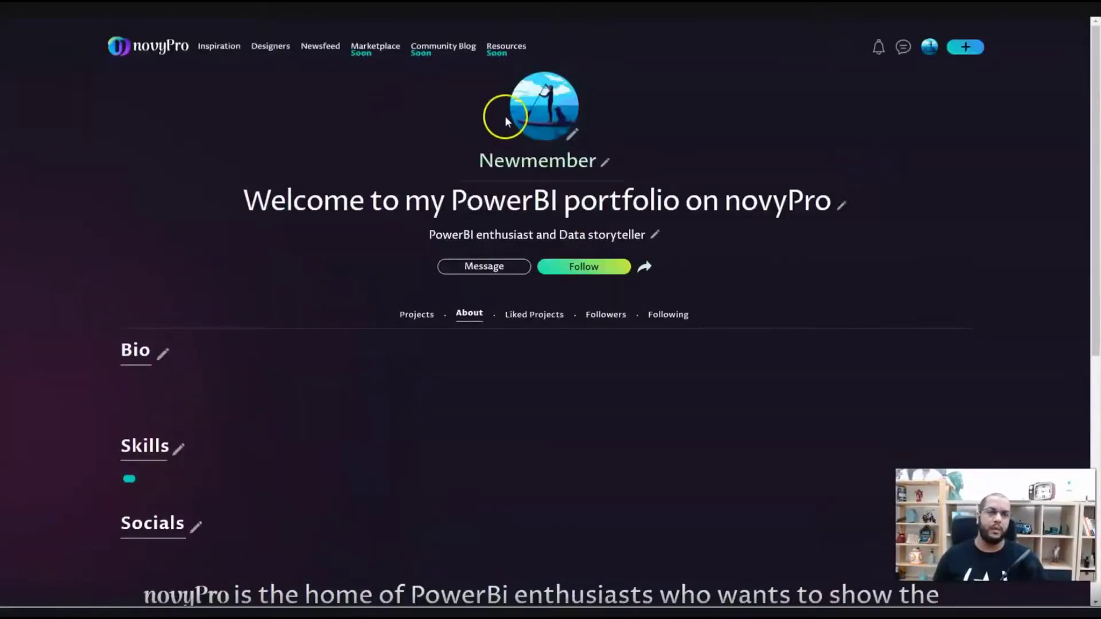
left_click(929, 47)
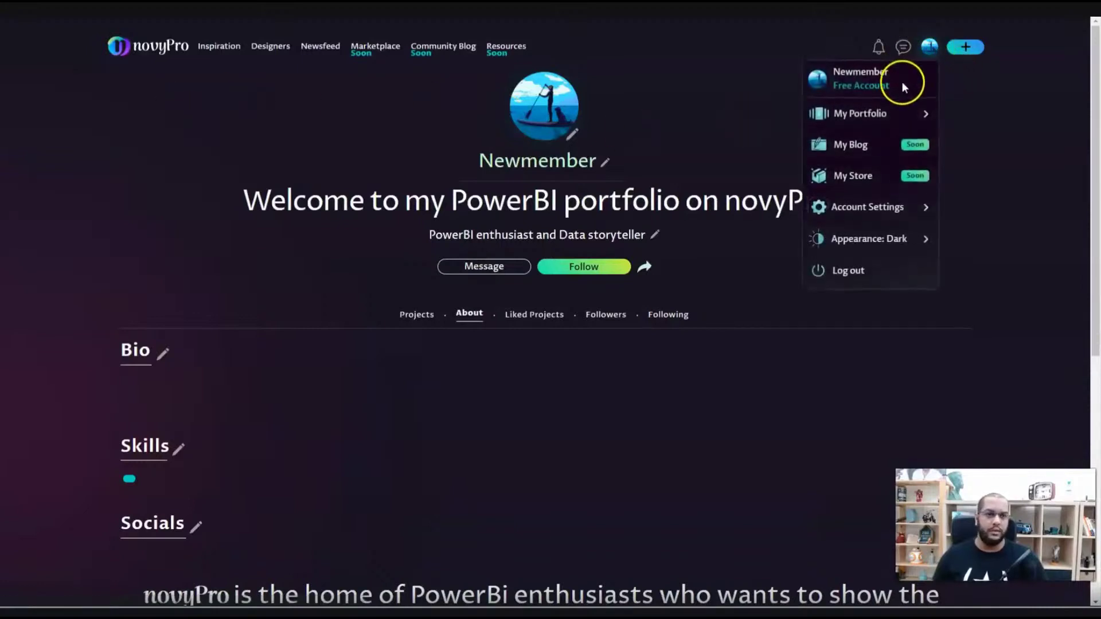
left_click(882, 118)
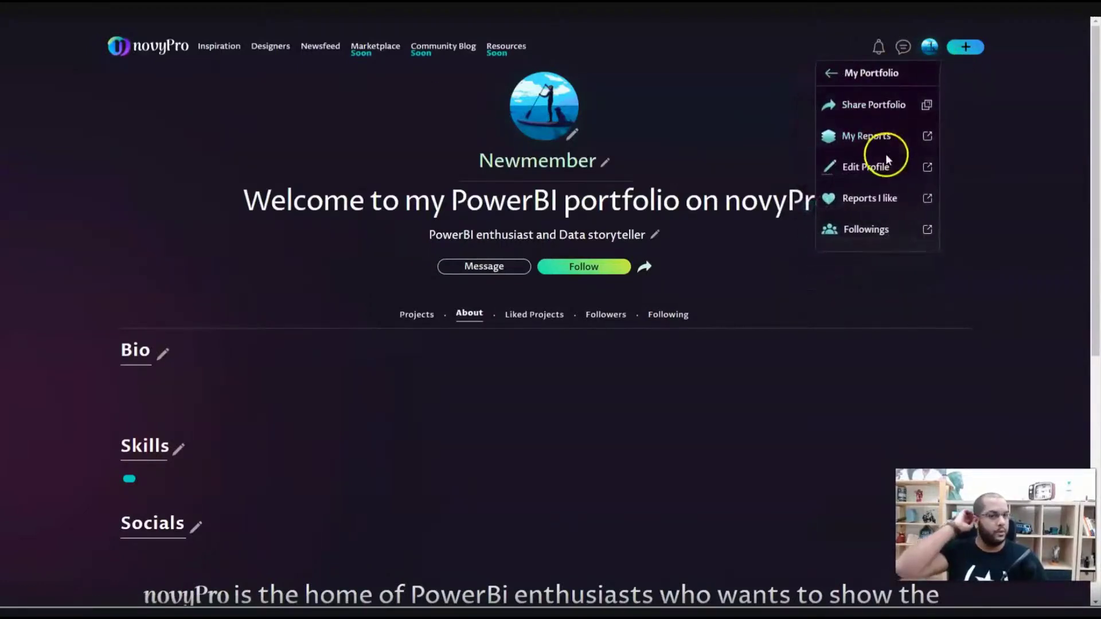
left_click(878, 168)
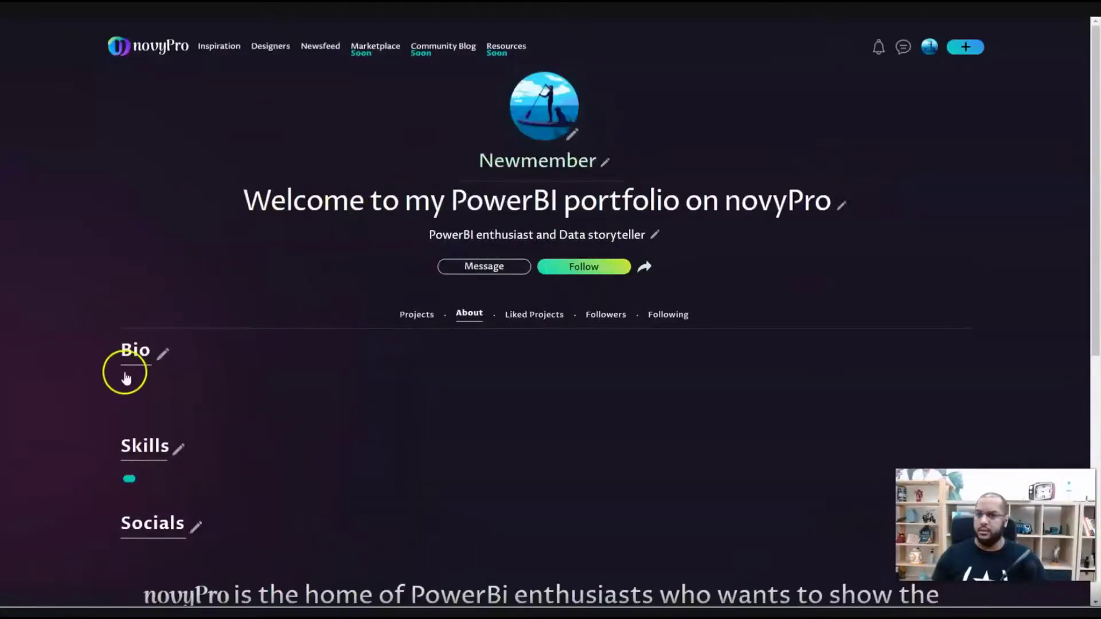
- Switch the site's appearance from dark to the light theme
left_click(929, 46)
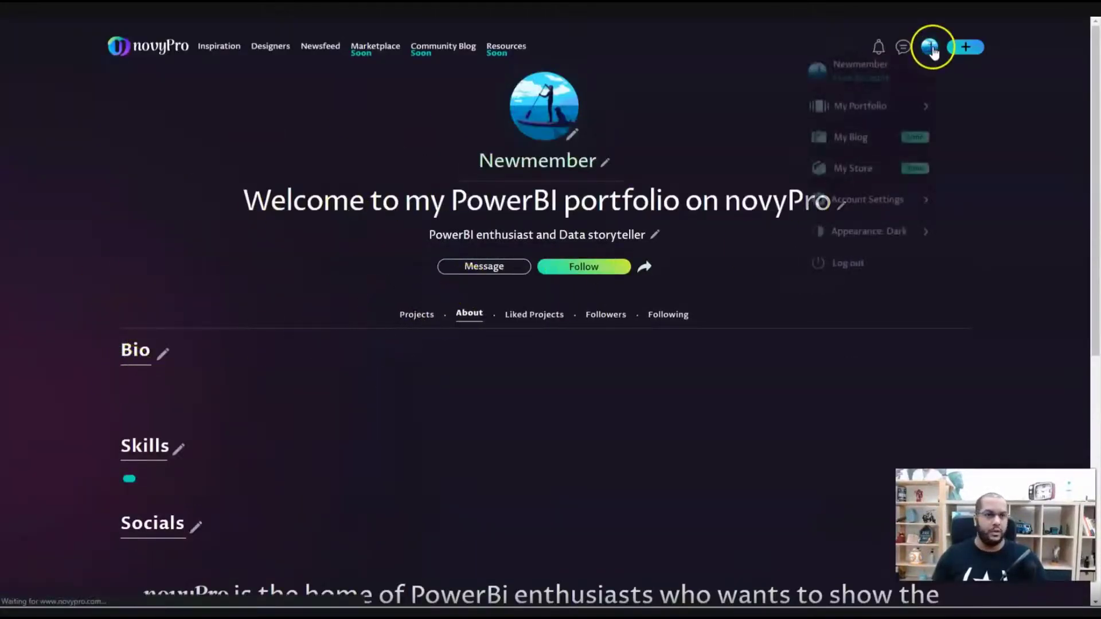
left_click(883, 240)
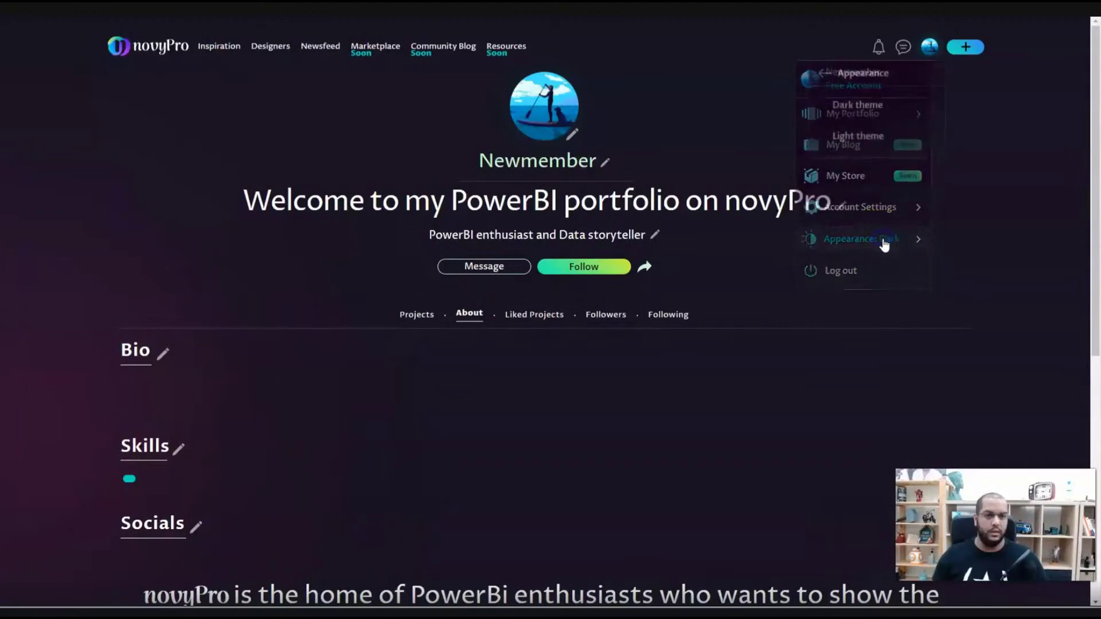
left_click(860, 138)
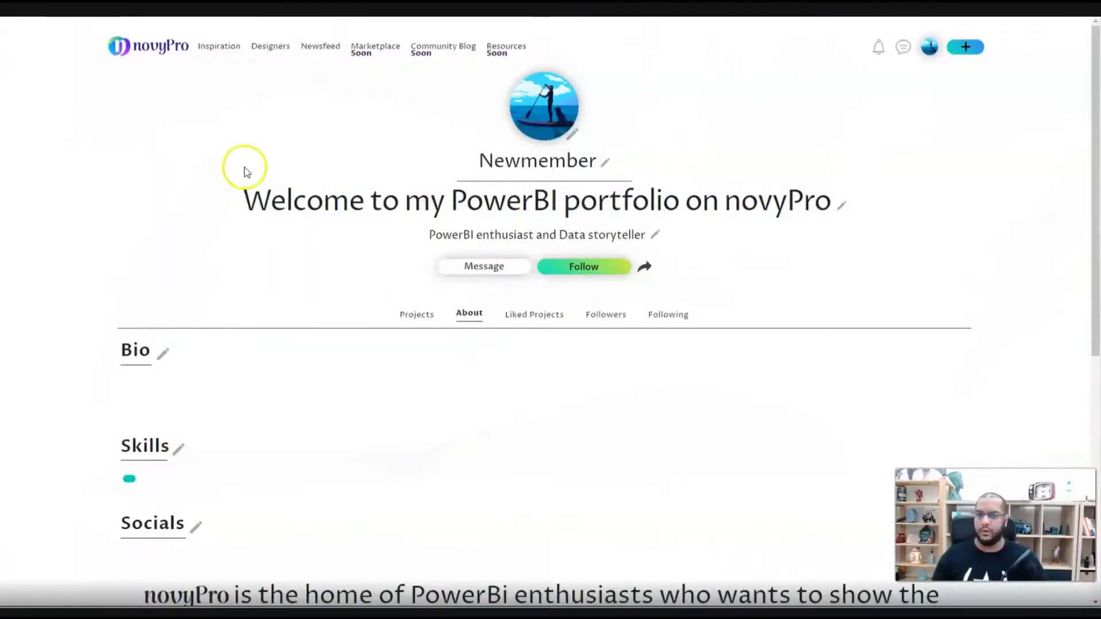
left_click(599, 160)
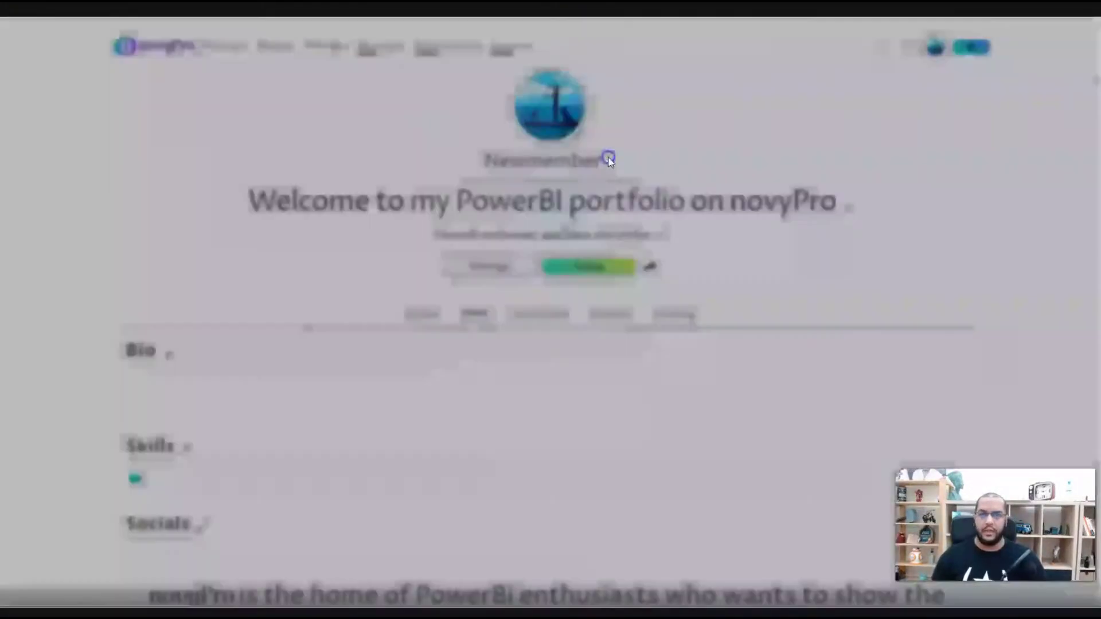
- Replace the profile username with the owner's full name and save it
double_click(483, 282)
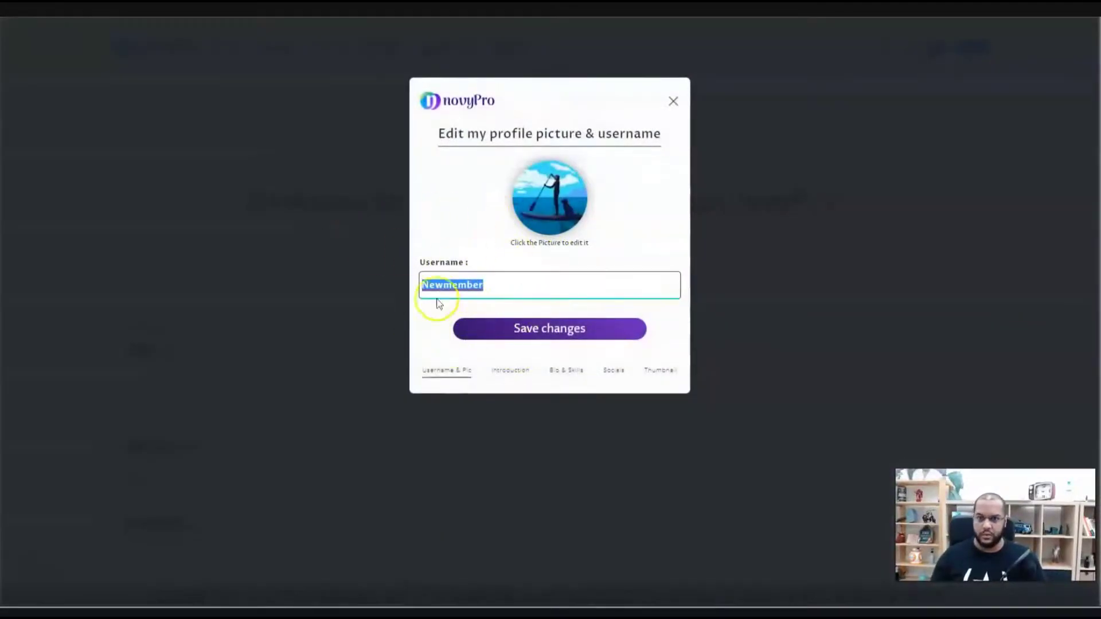
double_click(444, 287)
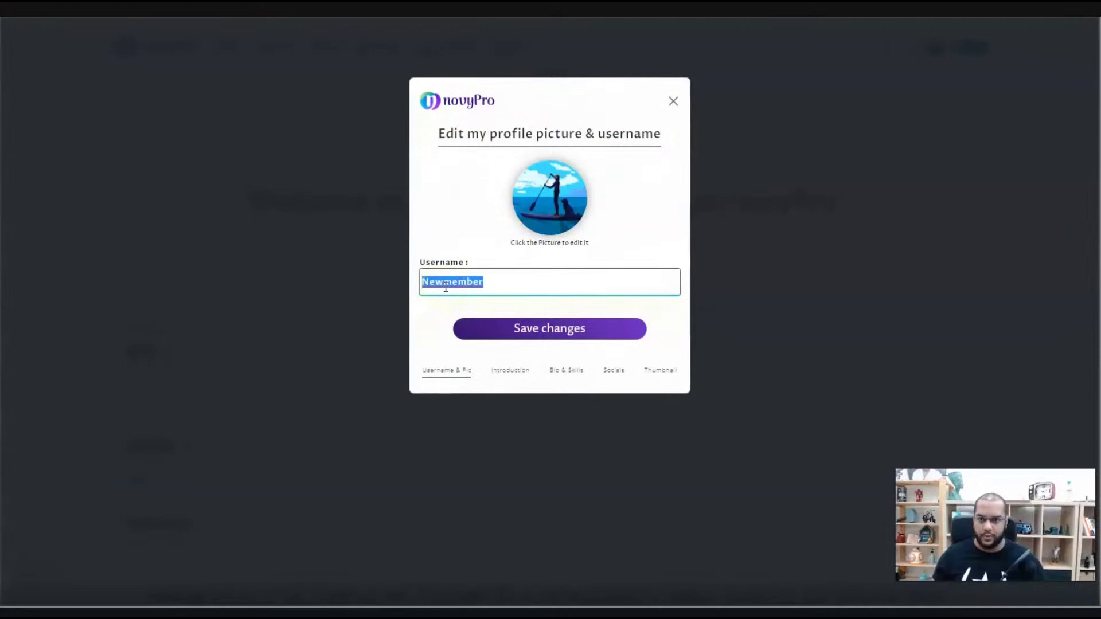
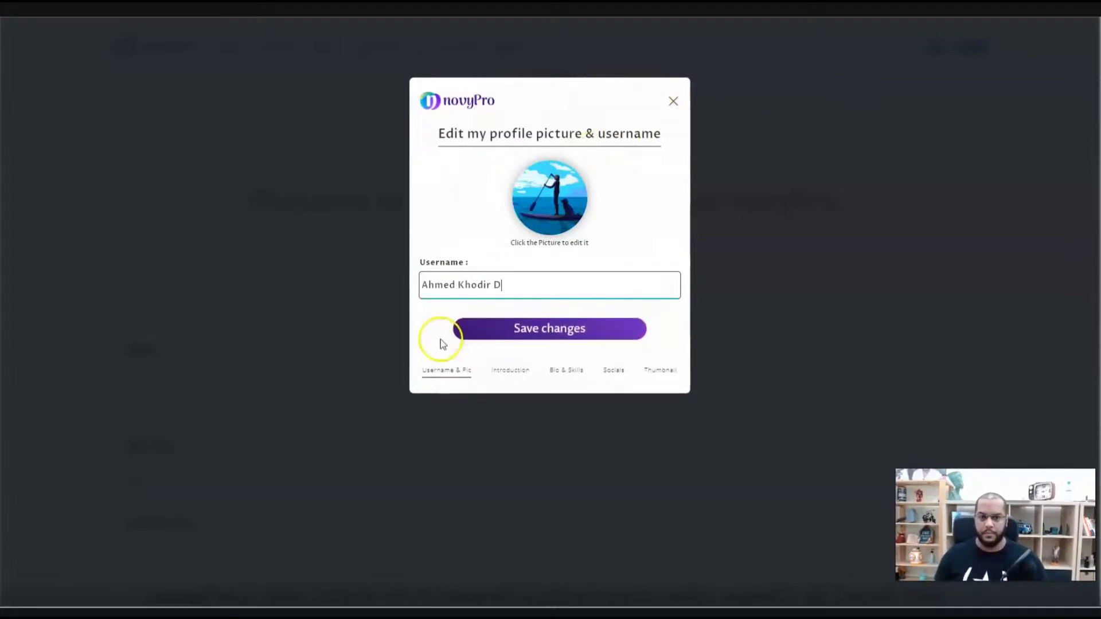
left_click(534, 329)
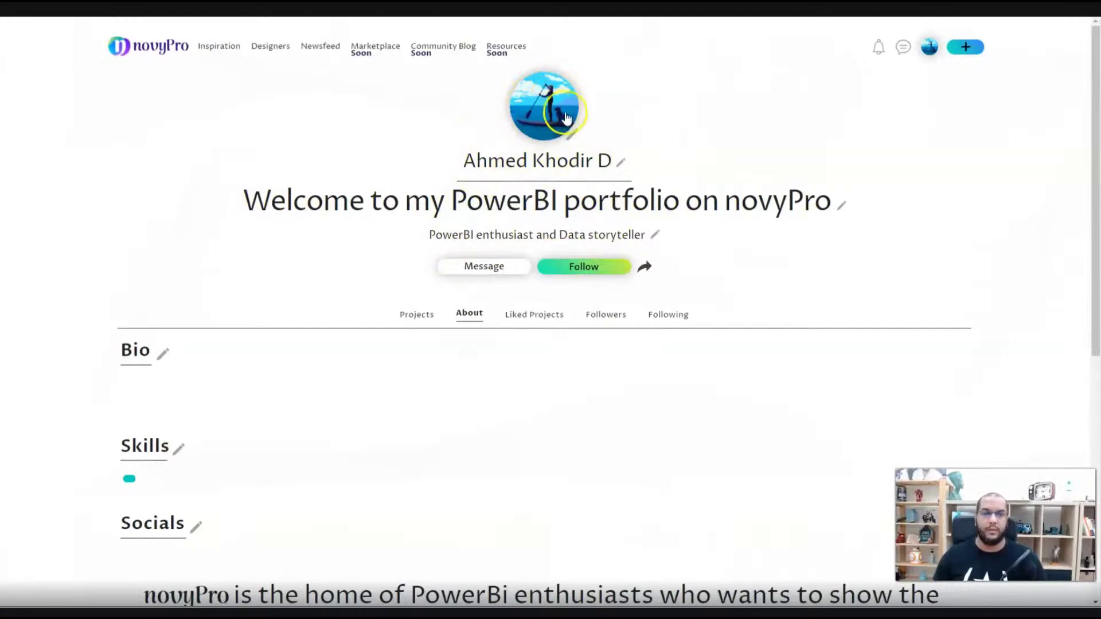
left_click(841, 206)
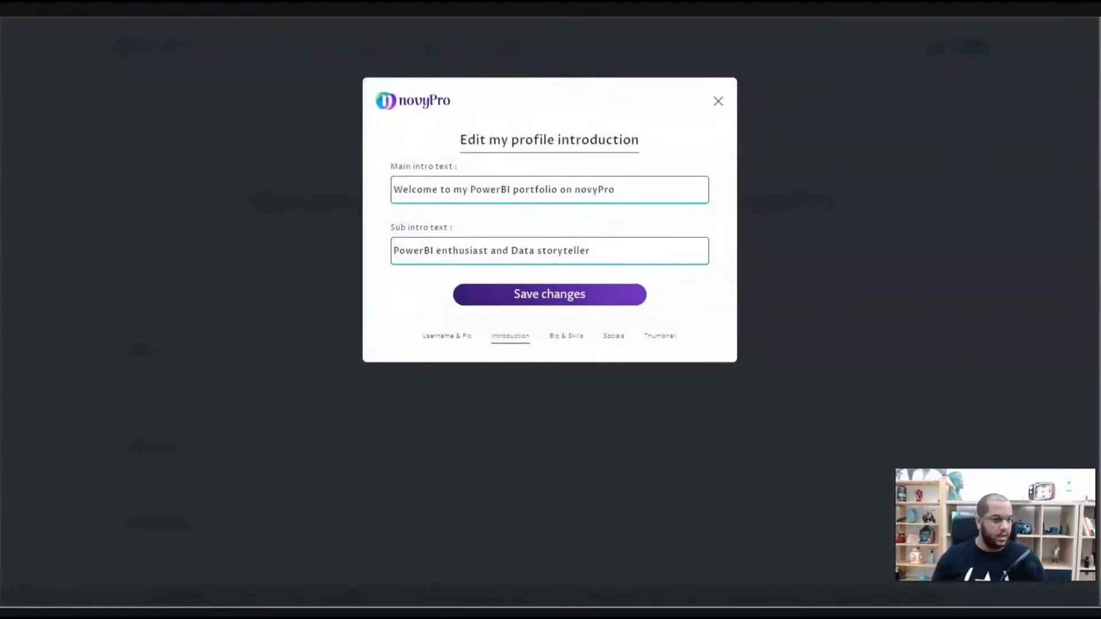
- Paste 'Welcome to the world of my design inspiration!' as main intro, paste the longer sub intro, and save
triple_click(448, 184)
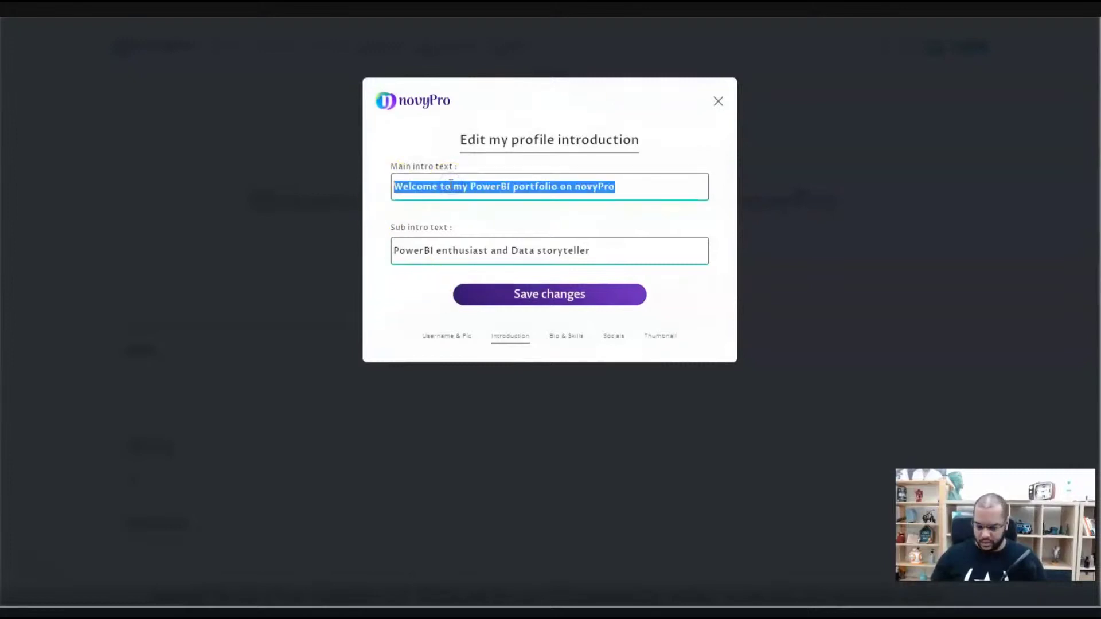
type("Welcome to the world of my design inspiration!")
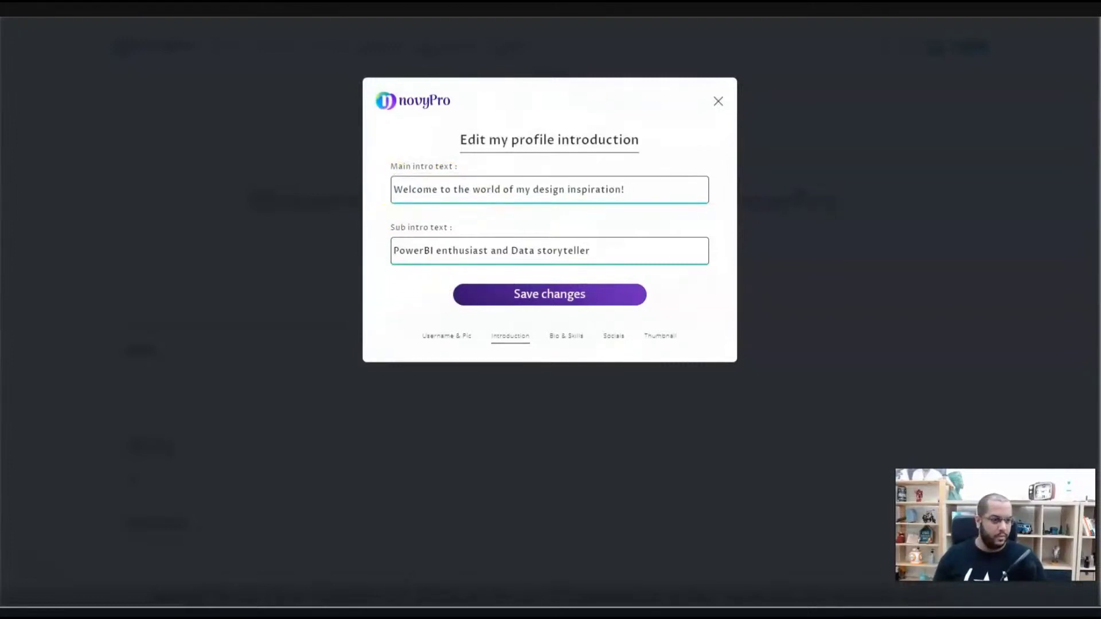
triple_click(439, 253)
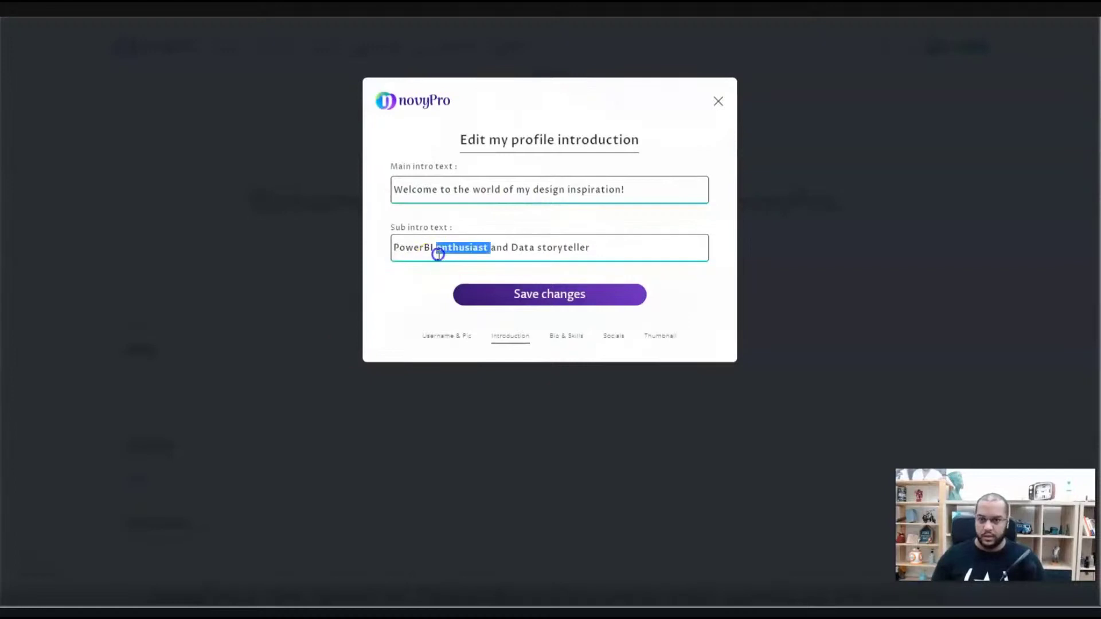
key("ctrl+v")
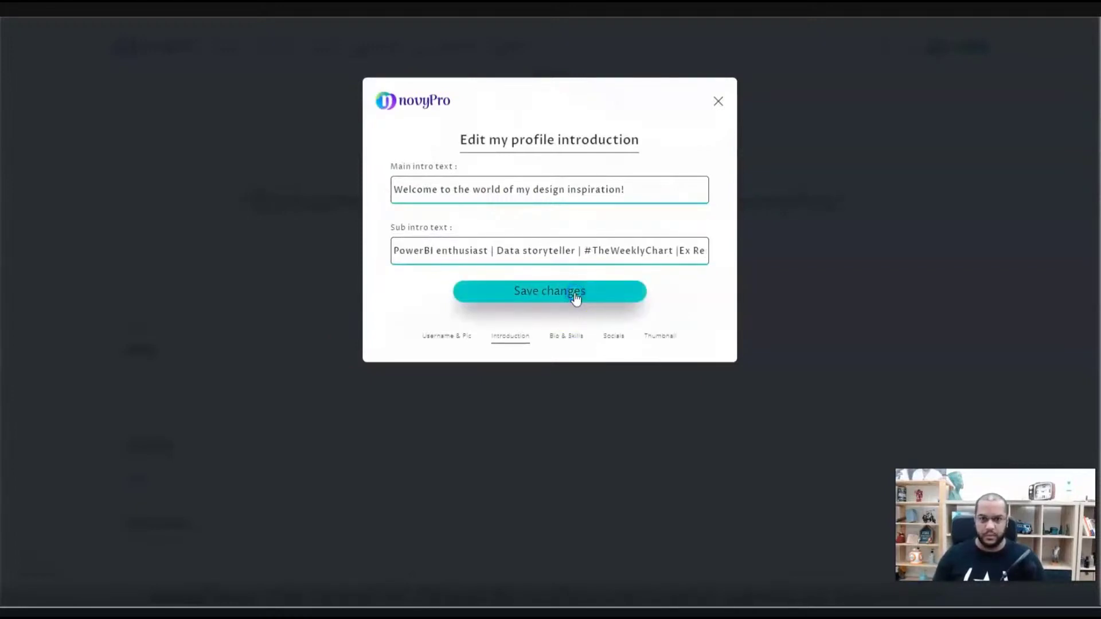
left_click(573, 296)
left_click(565, 342)
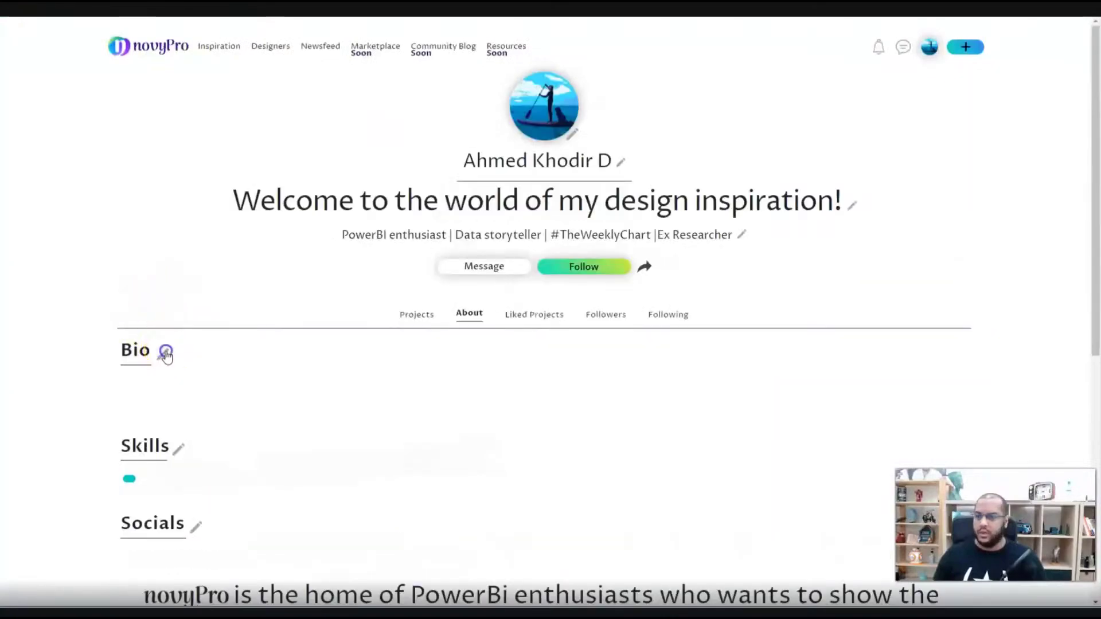
- Paste the four-paragraph bio beginning 'My philosophy' into the empty Bio field
left_click(166, 351)
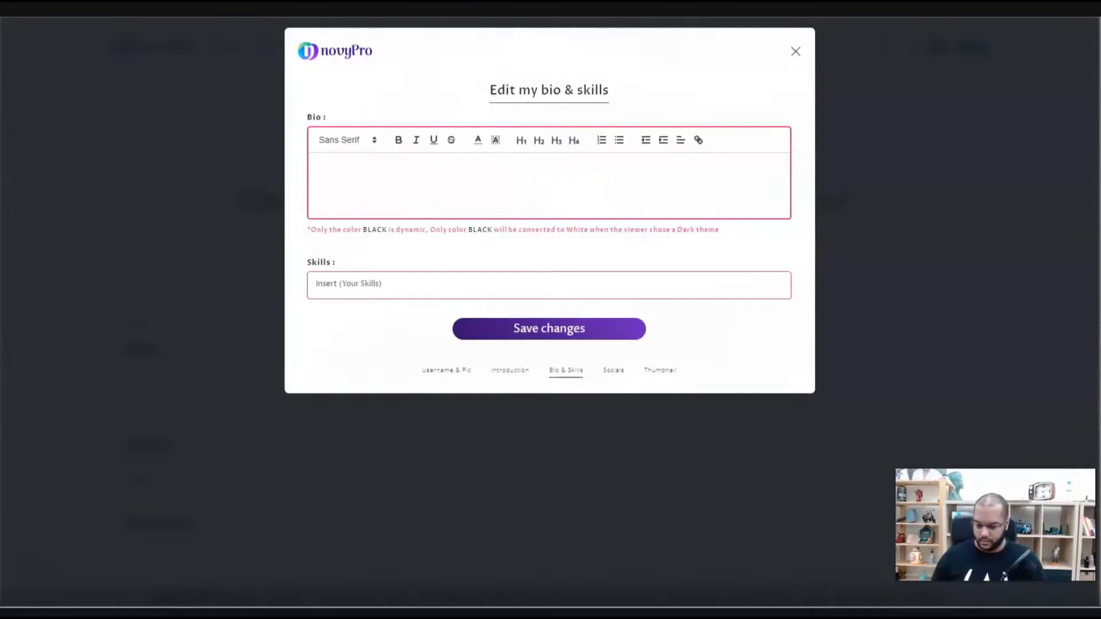
left_click(457, 194)
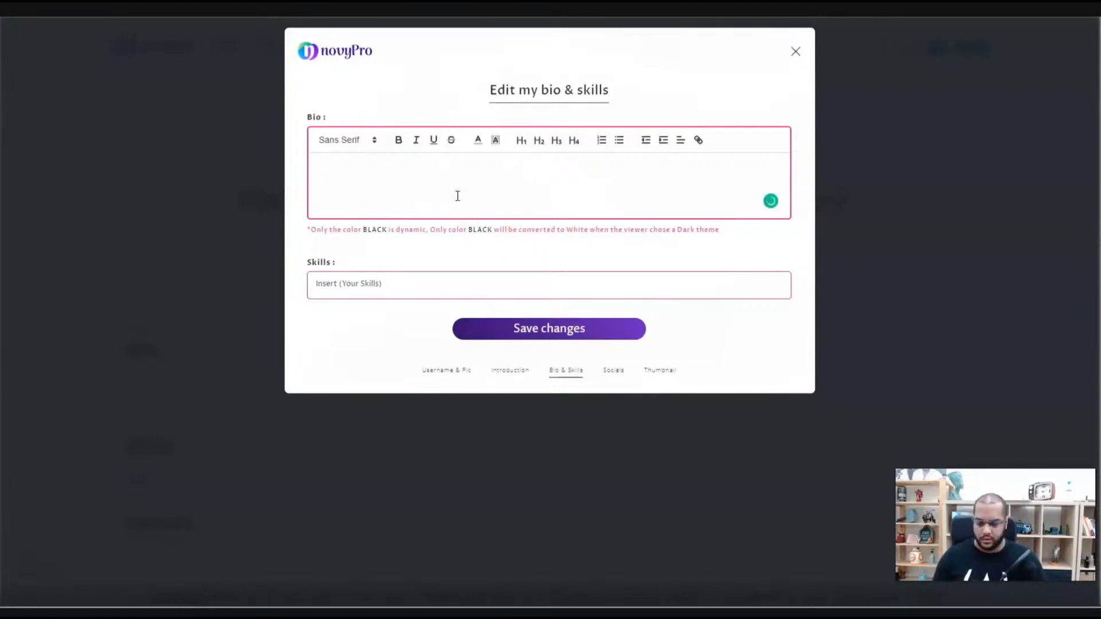
type("My philosophy: \"If you are looking for different results, don't always do the same\"  I am creative, I like to turn things around and see what happens. I firmly believe in teamwork and surround myself with people I can learn from. I find motivation in what I do by continually looking for ways to do it better and by betting on continuous learning. Do not ask me to do the same thing every day.  I have more than 16 years of experience in the Telecommunications Sector, where I have had the opportunity to develop different technical and management functions. I am an expert in telephone network deployment projects. I bet on digital transformation and I incorporate day by day all the possible tools that it could need to embrace new projects. Big Data, Business Intelligence IoT, Cloud. I am passionate about the visualization of information, visual thinking and storytelling, draw conclusions from data and express them with images using Business Intelligence tools.  I believe in offshoring work, which allows me to be part of projects that interest me without geographical limitations. If you think I can contribute something to your project do not hesitate to contact me")
- Add PowerBI, DAX and SQL as skill tags, save, and close the editor
left_click(336, 407)
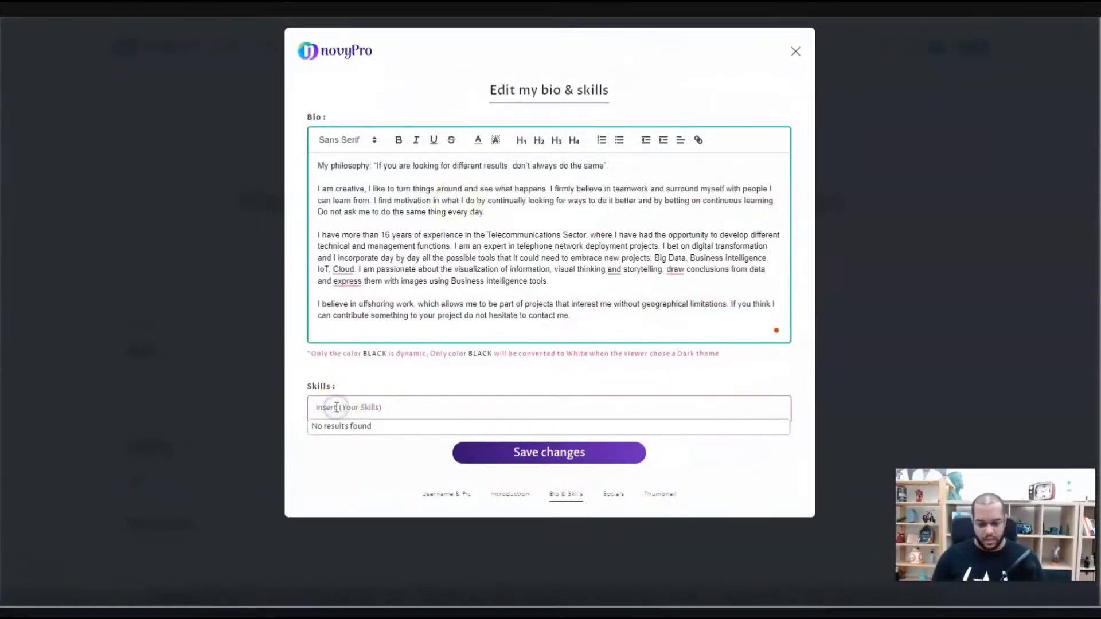
type("PowerB")
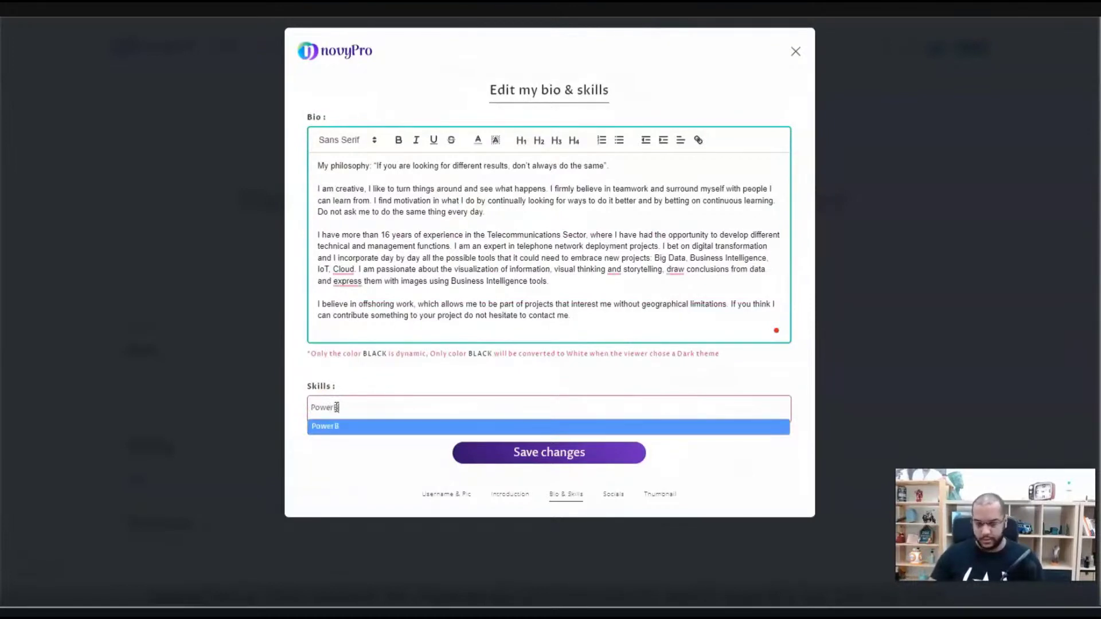
type("I")
key("Return")
type("DAX")
key("Return")
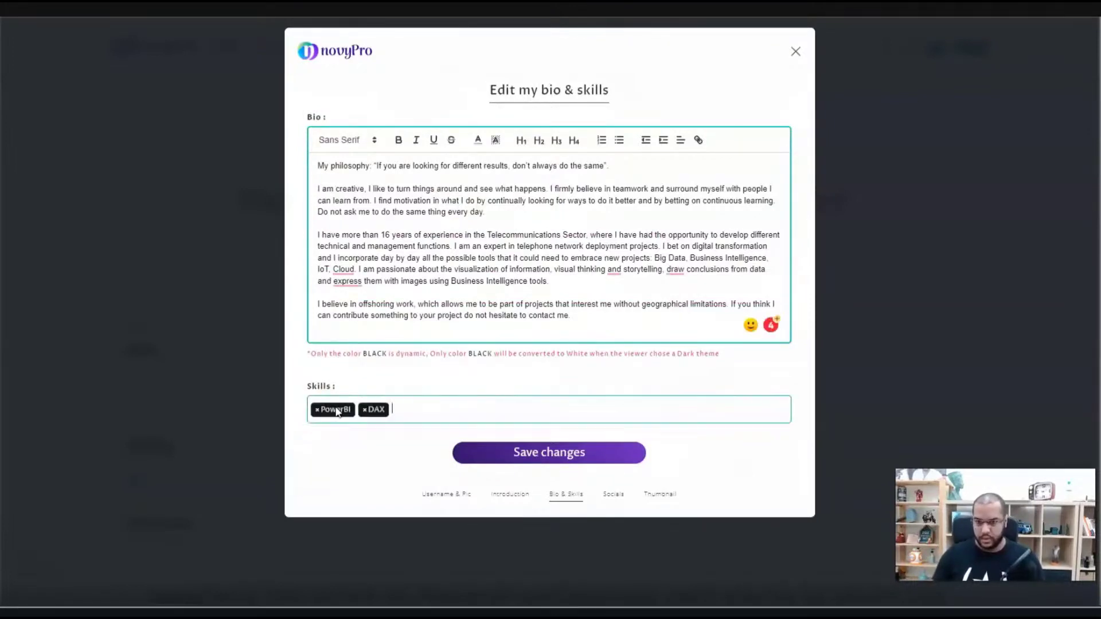
type("SQL")
key("Return")
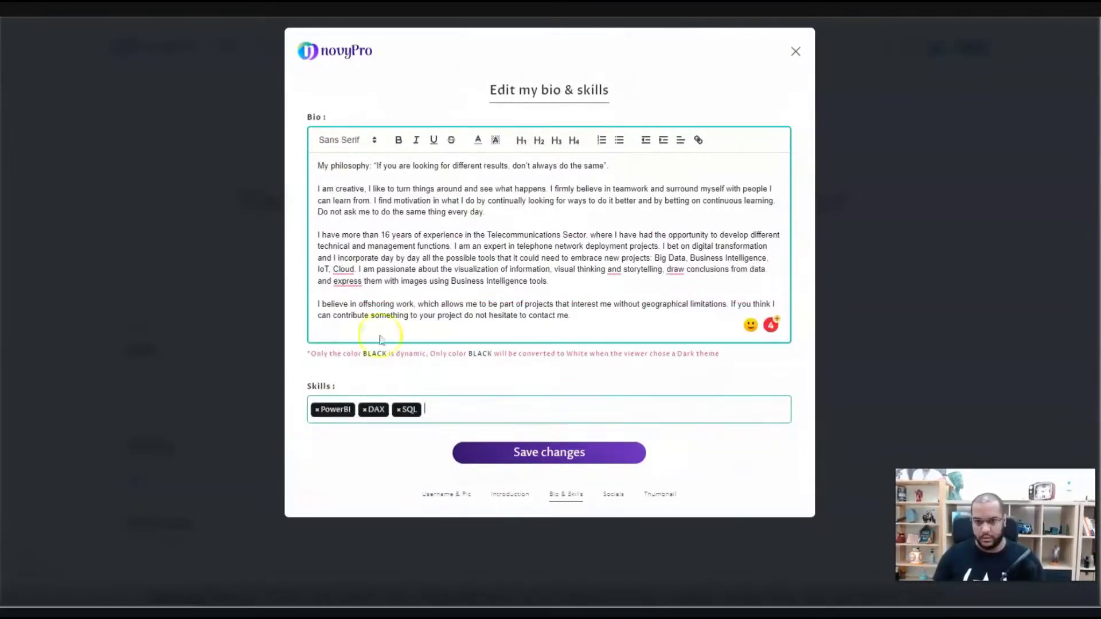
left_click(591, 453)
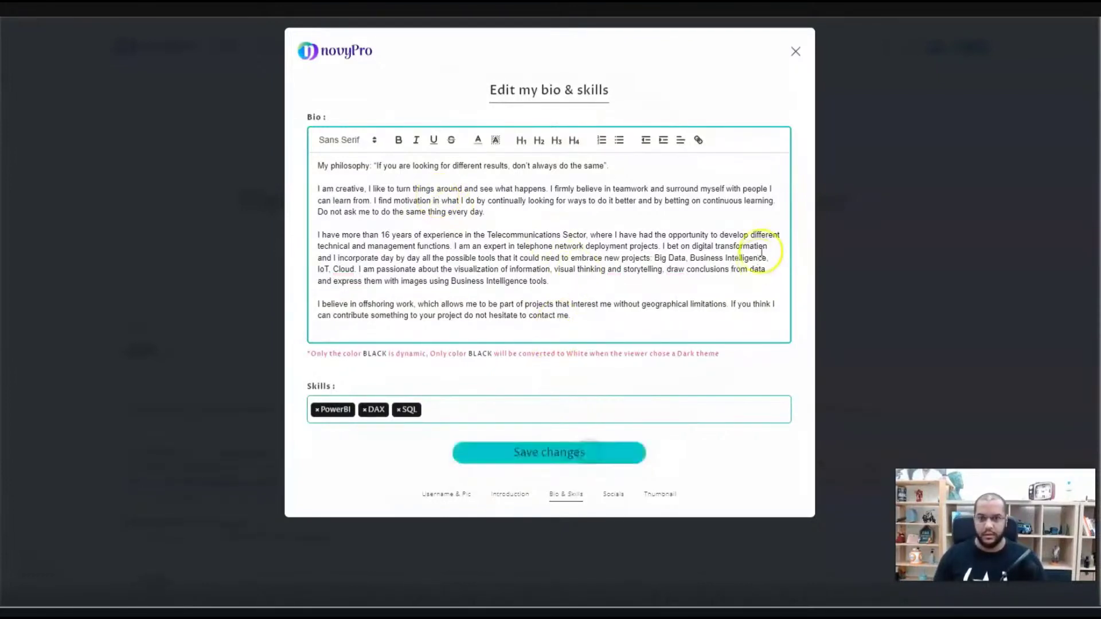
left_click(797, 52)
- Paste the LinkedIn, Facebook and Twitter profile URLs into Socials and save them
scroll(351, 278, "down", 6)
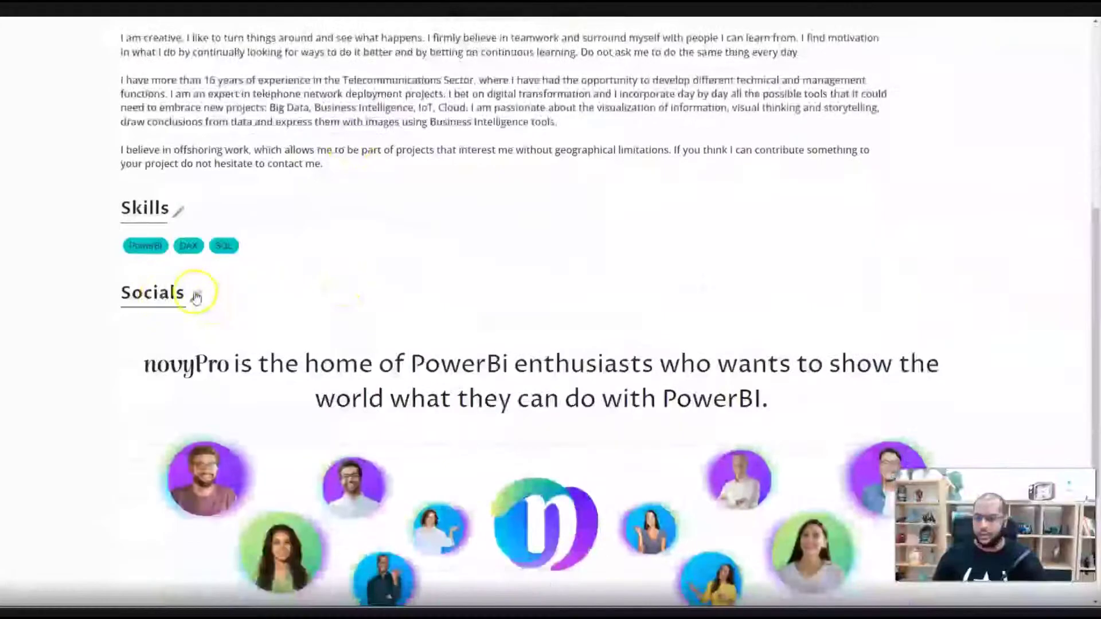
left_click(195, 296)
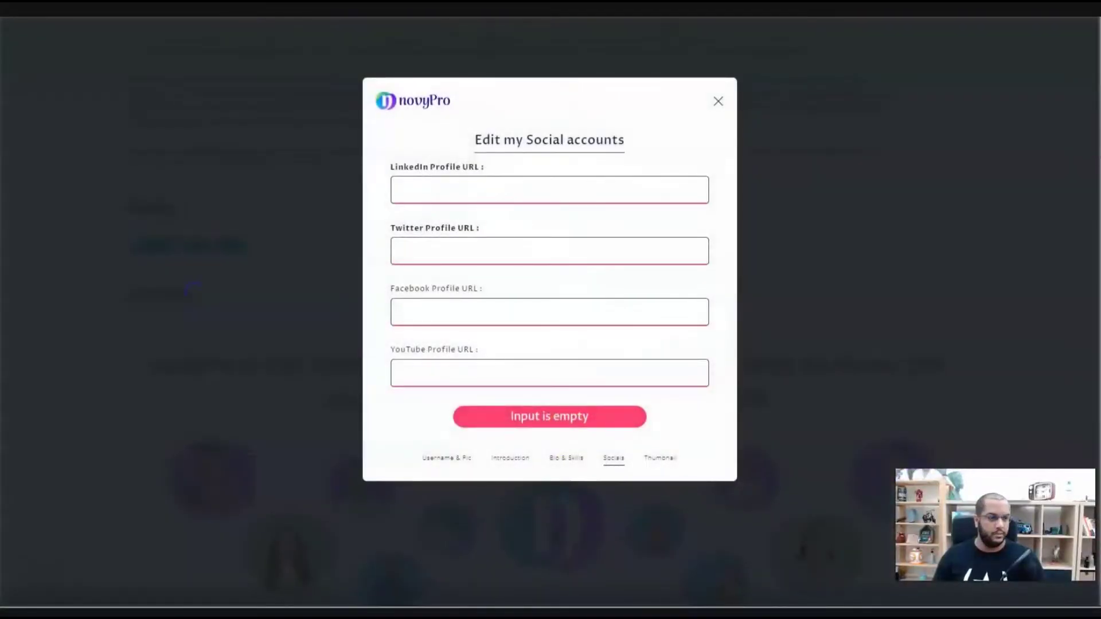
left_click(449, 182)
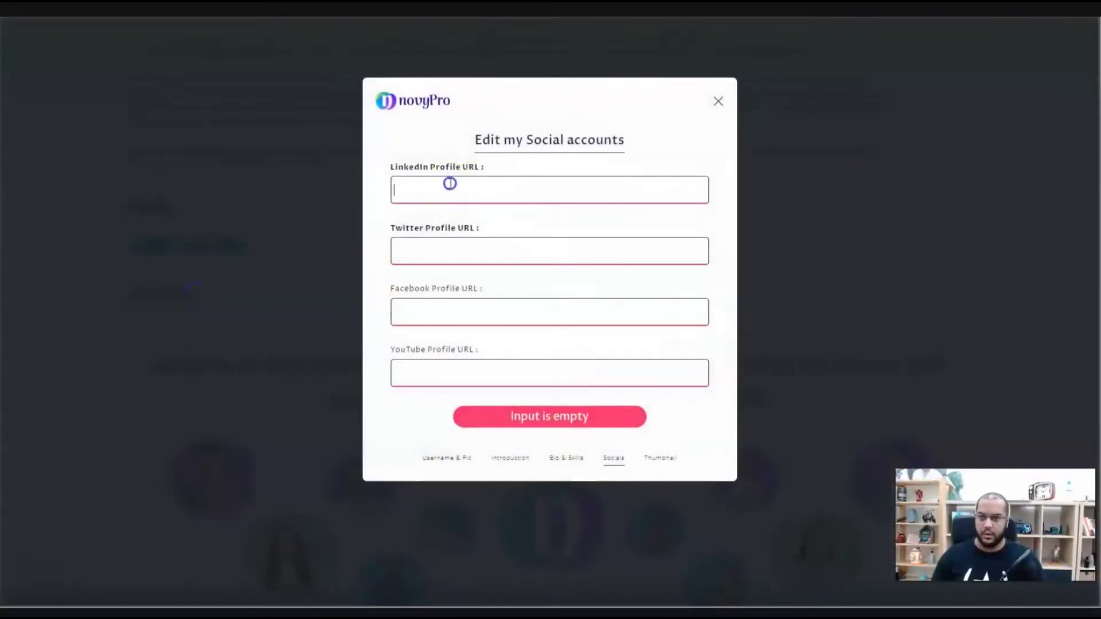
type("https://www.linkedin.com/company/novypro/")
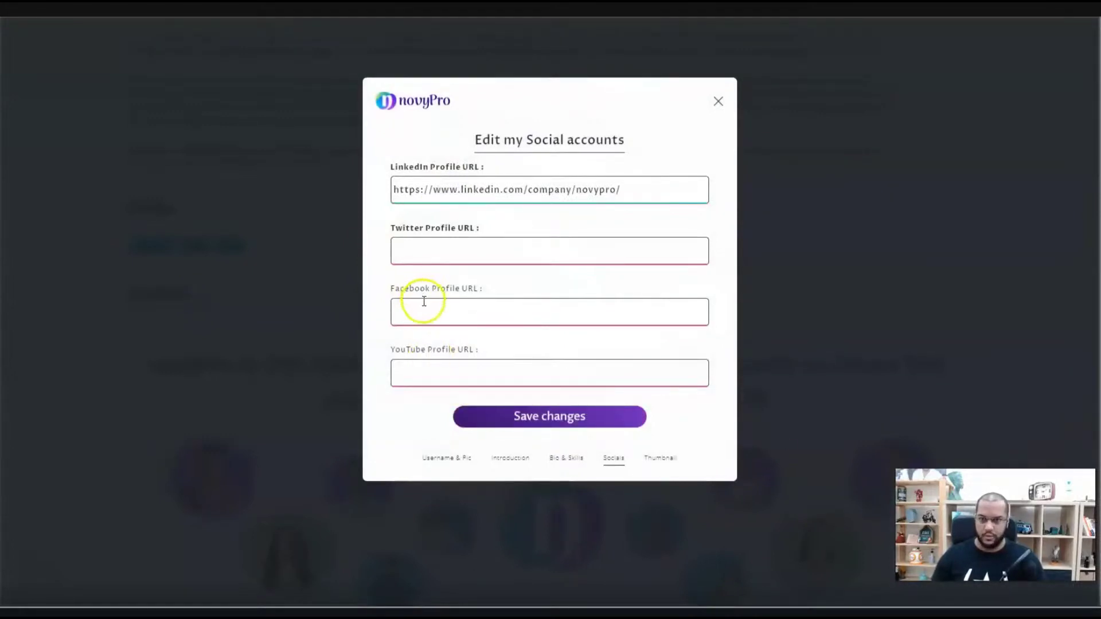
left_click(422, 300)
type("https://www.facebook.com/novyPro/")
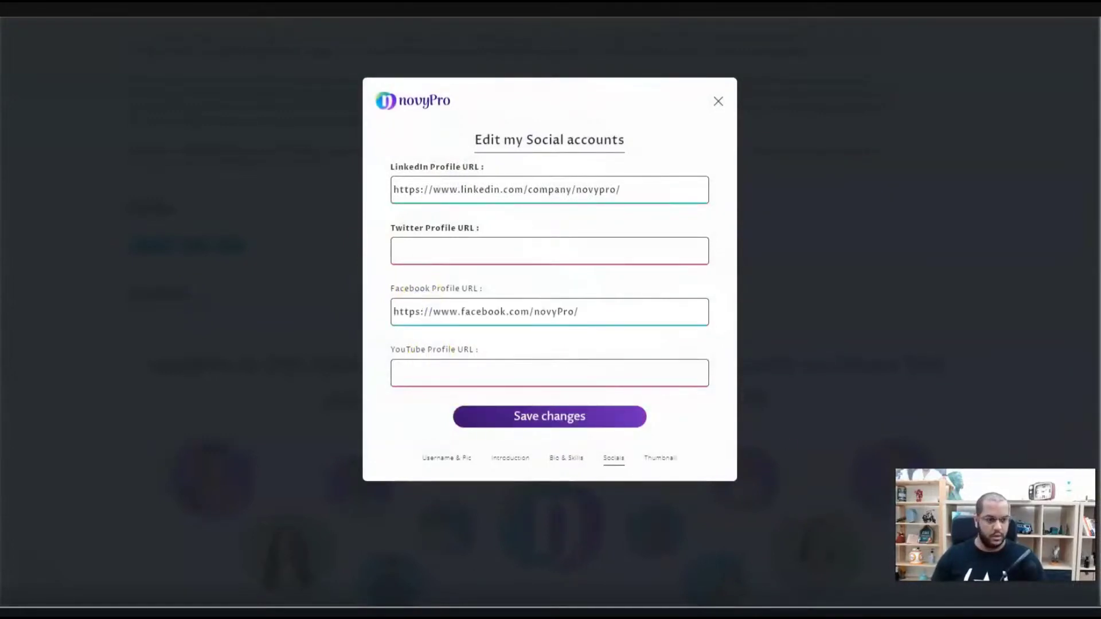
left_click(474, 249)
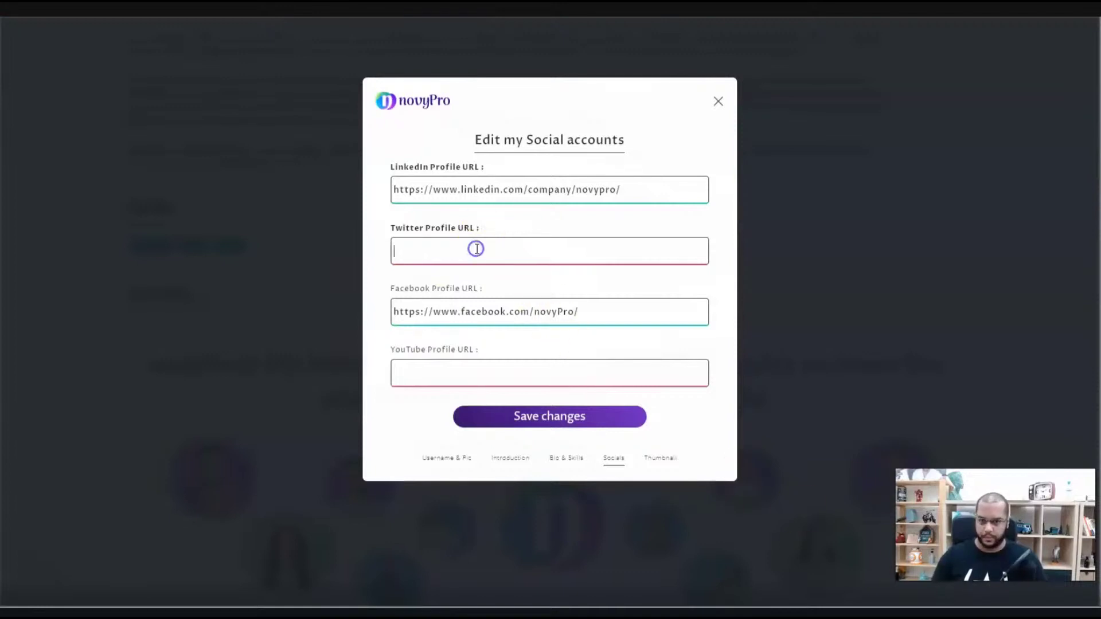
type("https://www.facebook.com/novyPro/")
left_click(565, 418)
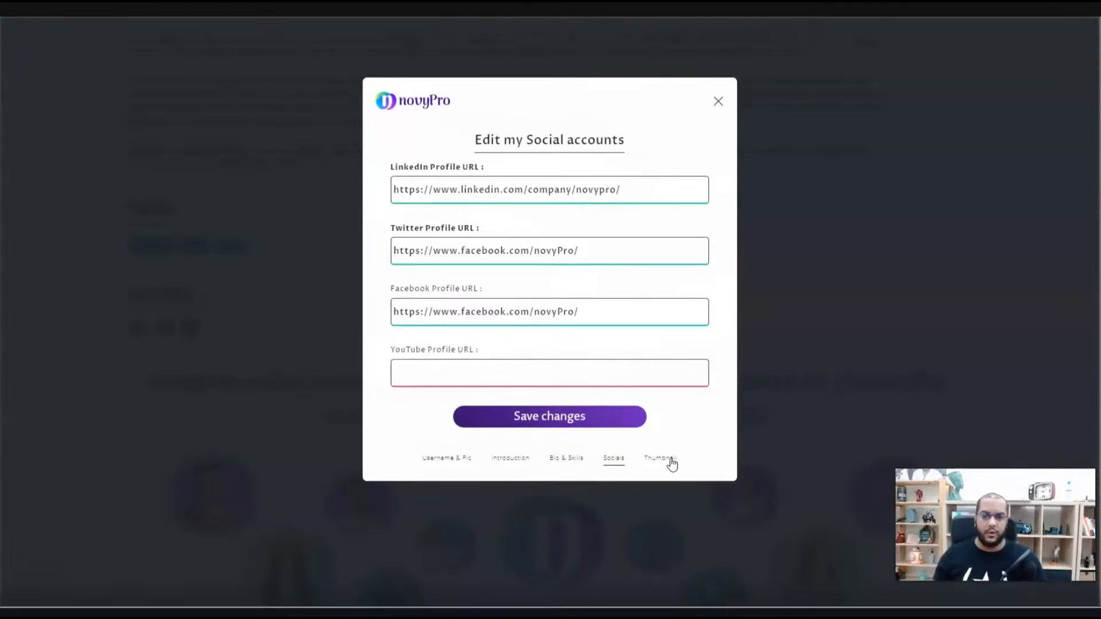
left_click(670, 459)
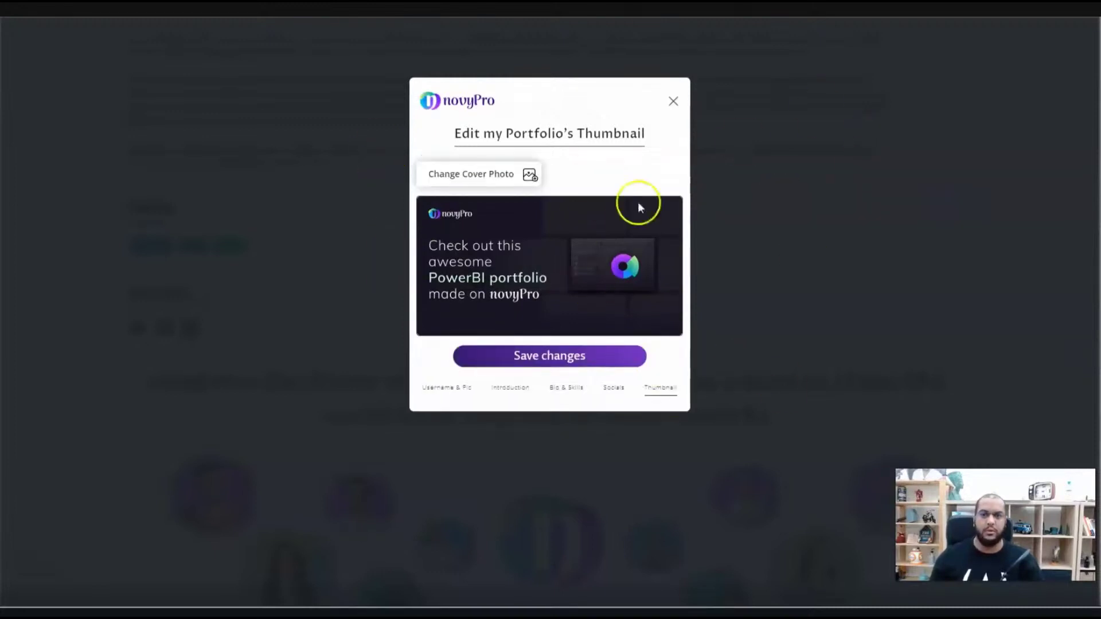
- Set the Thumbnail image file as the portfolio cover photo, save, and close the editor
left_click(529, 173)
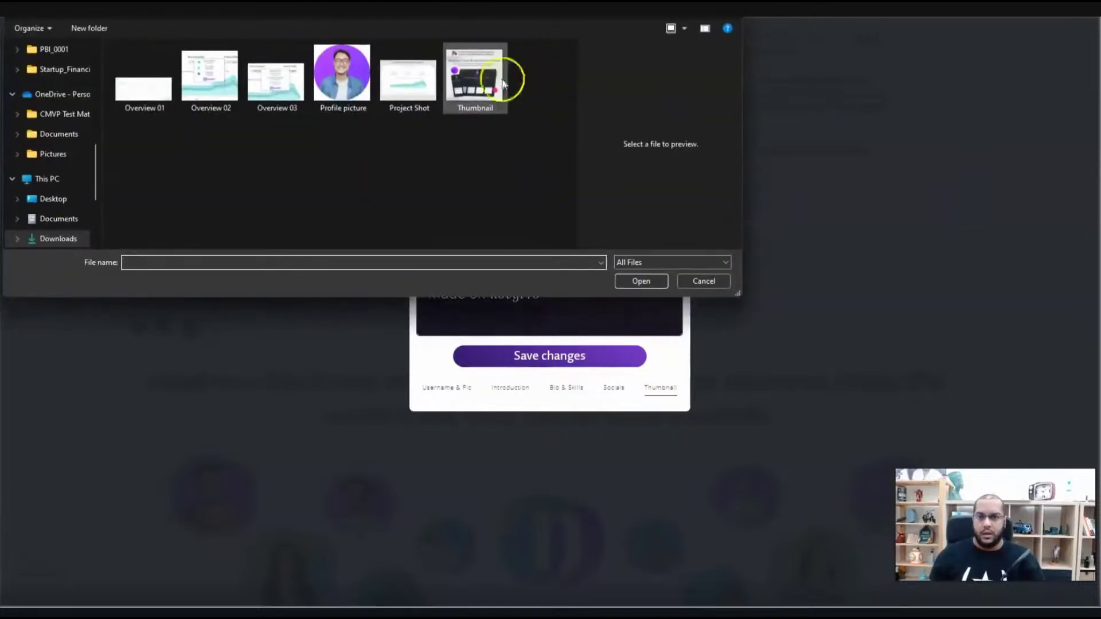
left_click(502, 83)
left_click(634, 282)
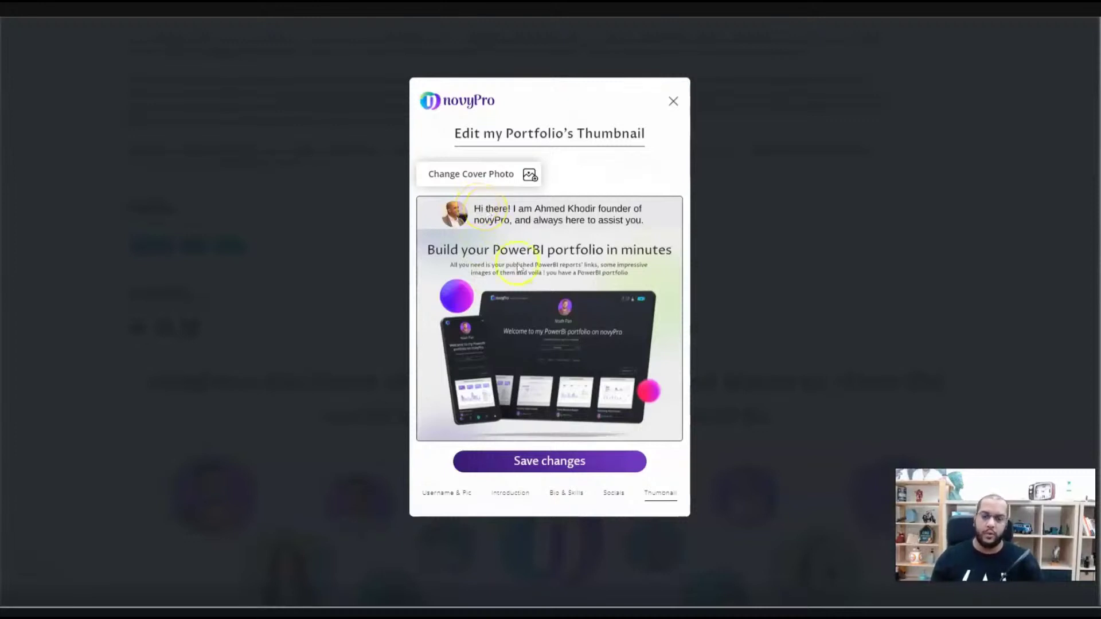
left_click(602, 462)
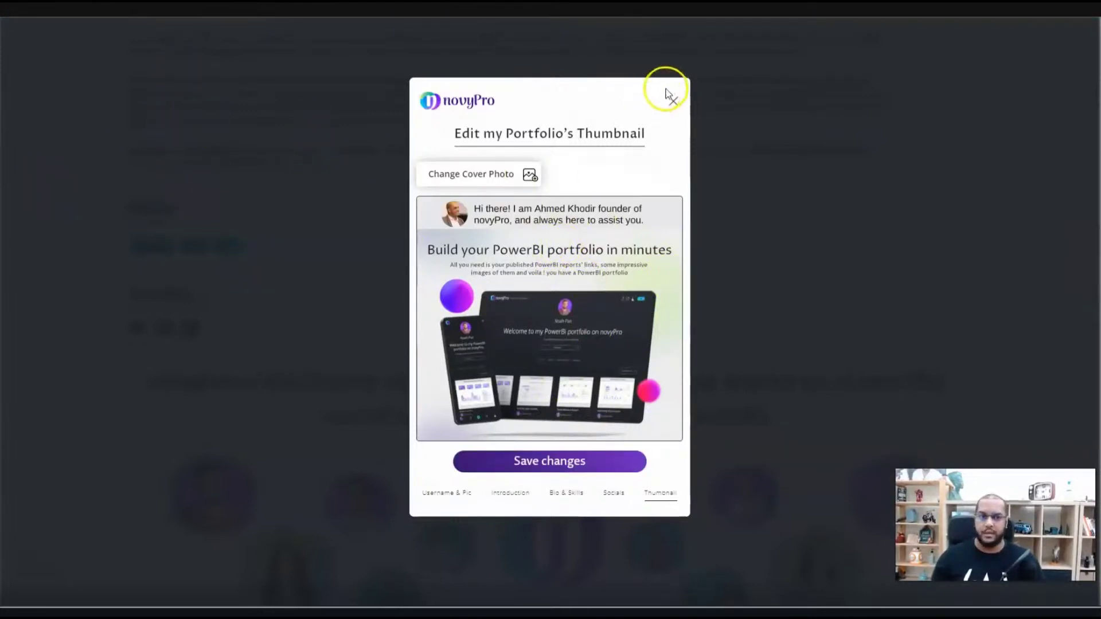
left_click(566, 471)
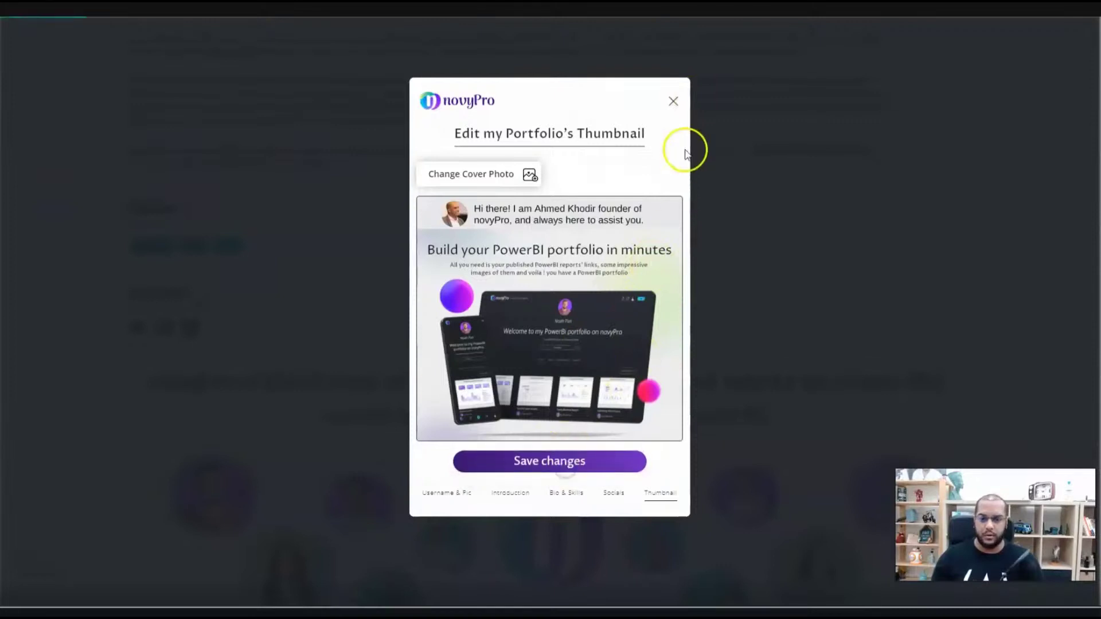
left_click(674, 102)
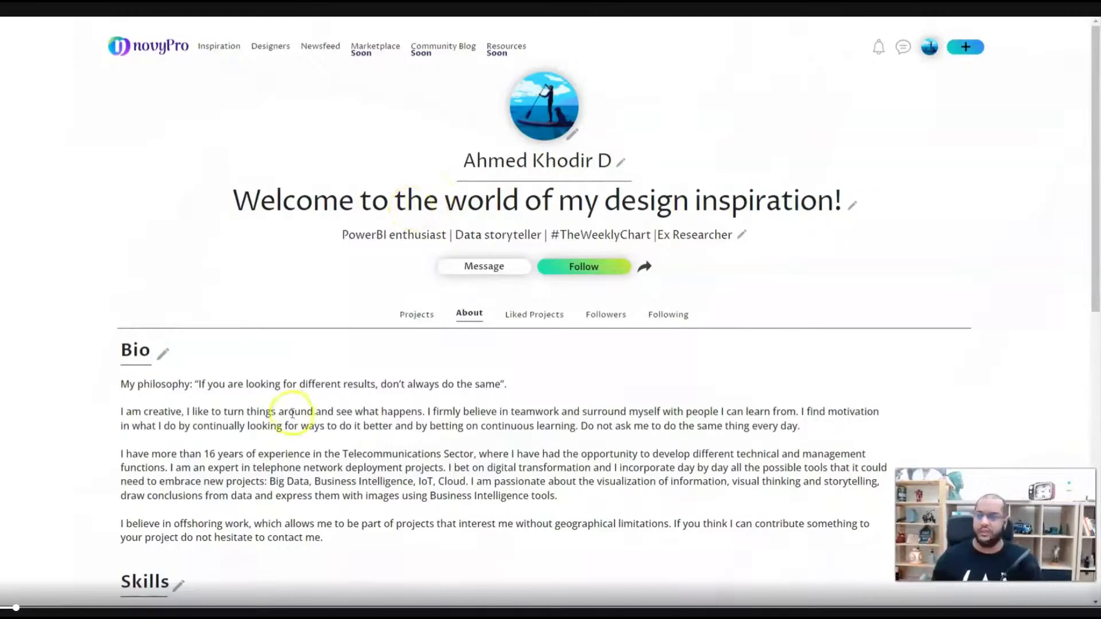
- Look over the About page, then show the Projects tab and start a new report
scroll(284, 407, "down", 2)
scroll(208, 342, "down", 1)
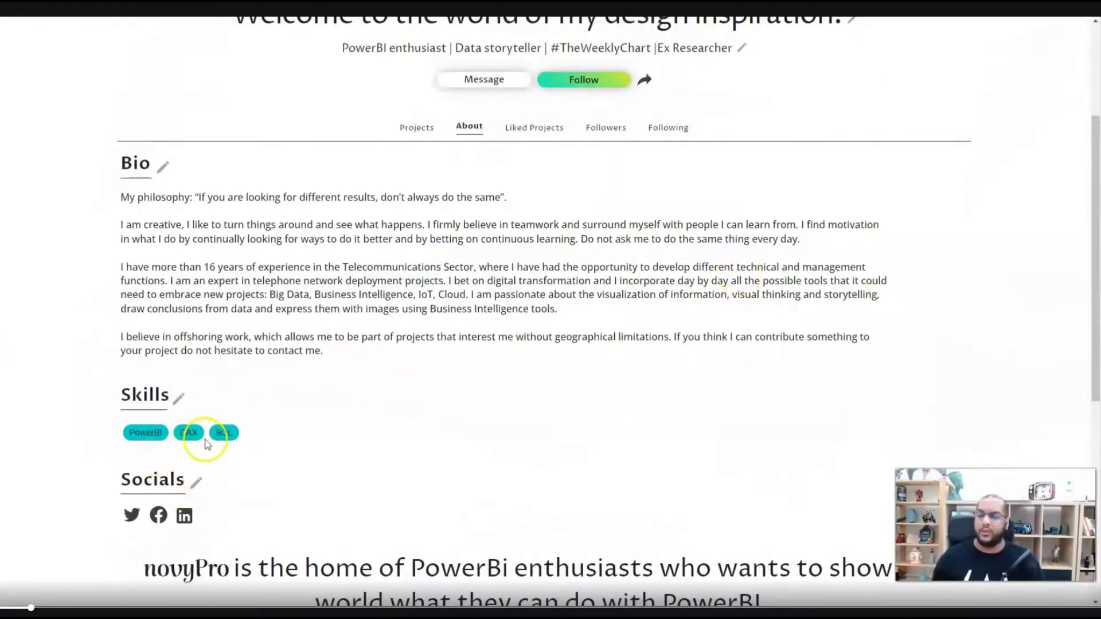
scroll(270, 467, "up", 3)
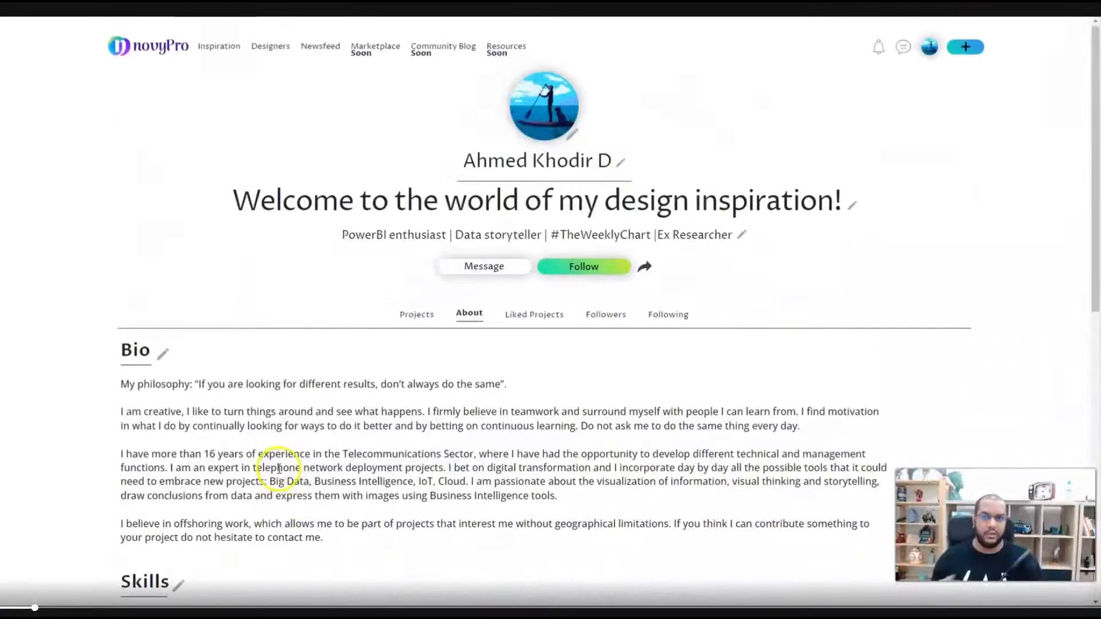
scroll(269, 513, "down", 5)
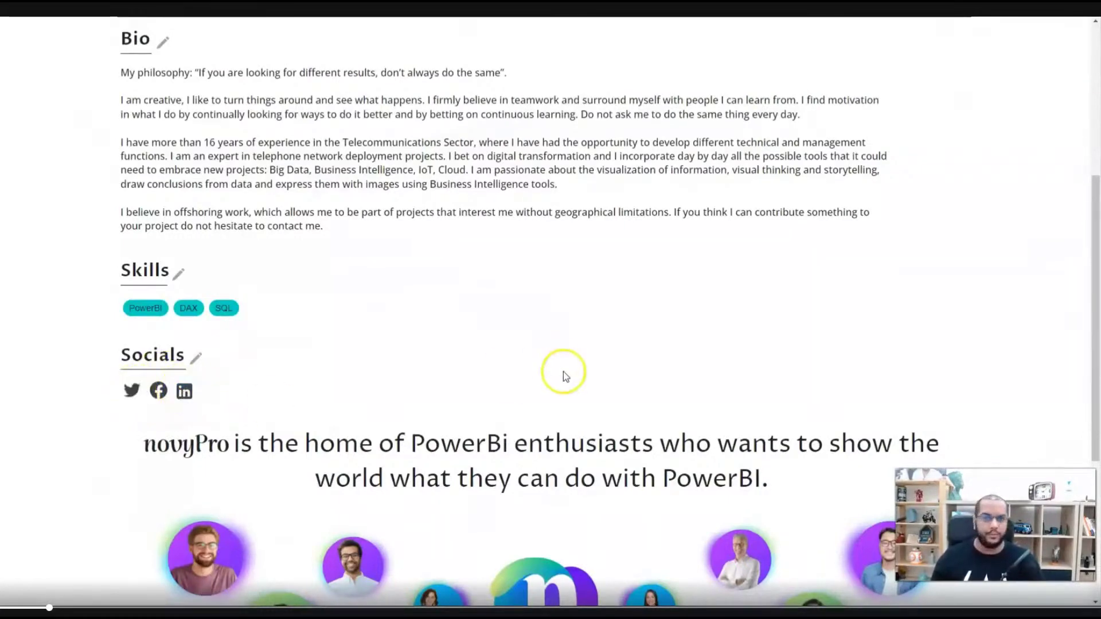
scroll(564, 369, "up", 5)
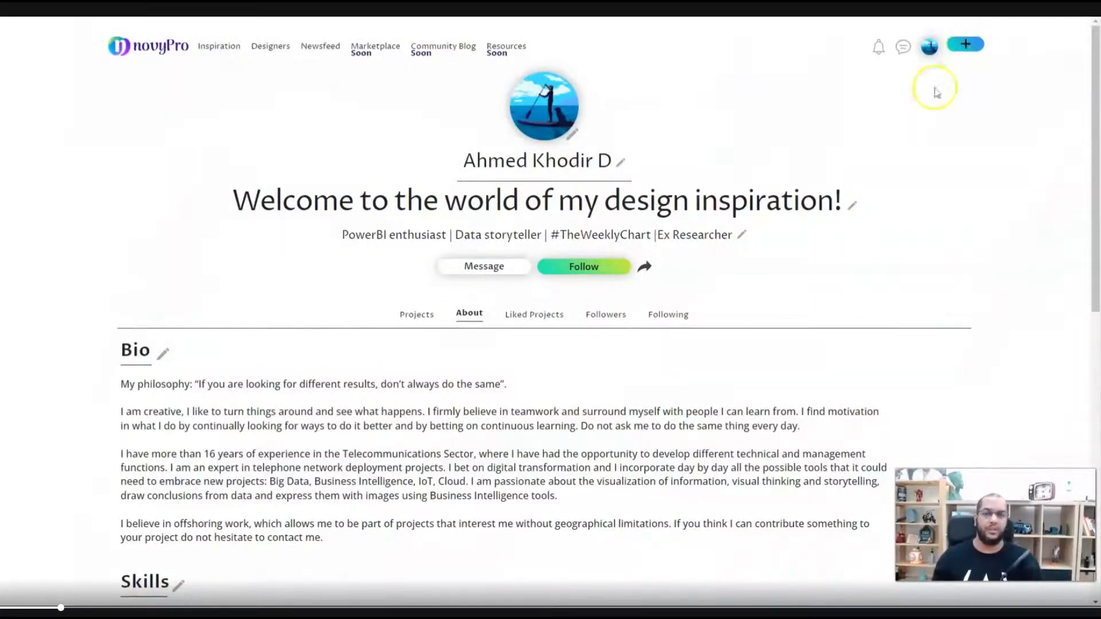
left_click(412, 318)
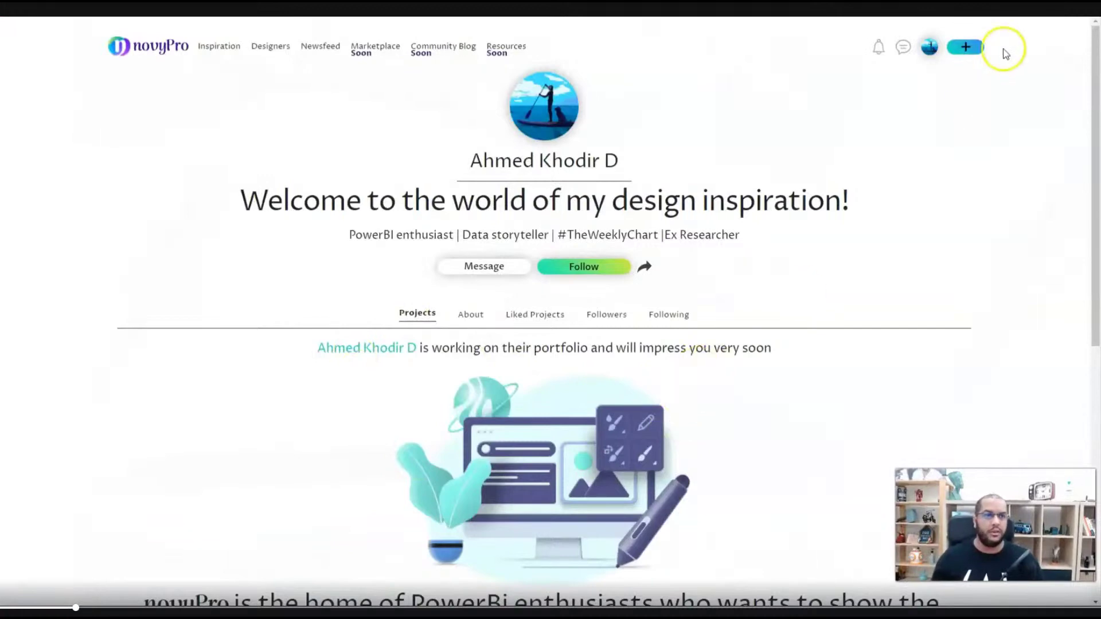
left_click(965, 47)
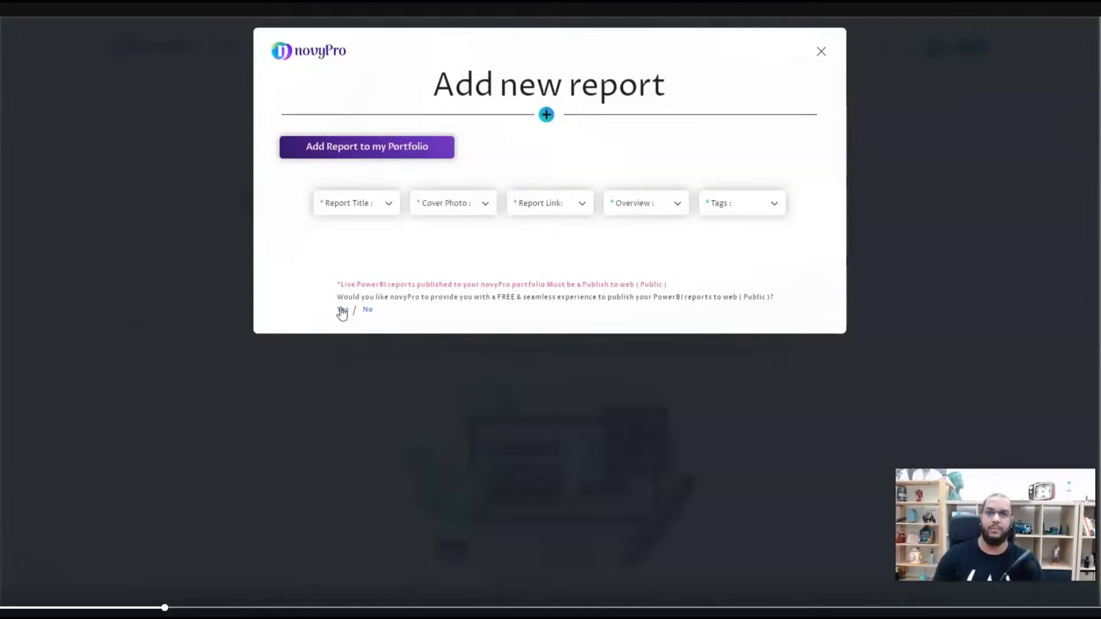
- Under Report Link, answer Yes to the free Publish to Web help and confirm emailing credentials
left_click(342, 311)
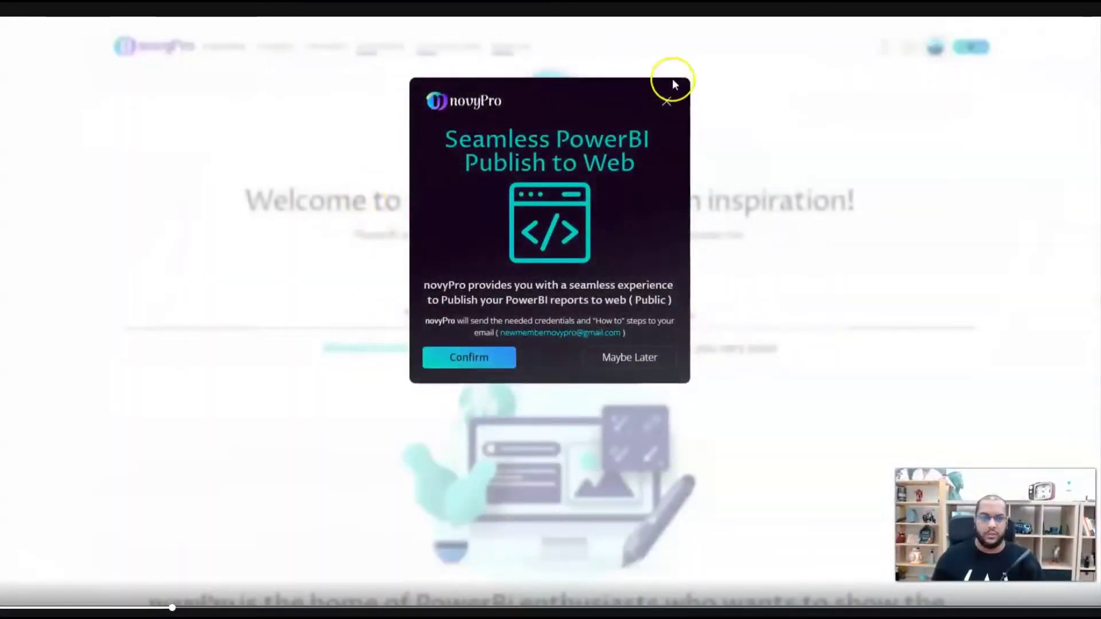
left_click(666, 102)
left_click(962, 49)
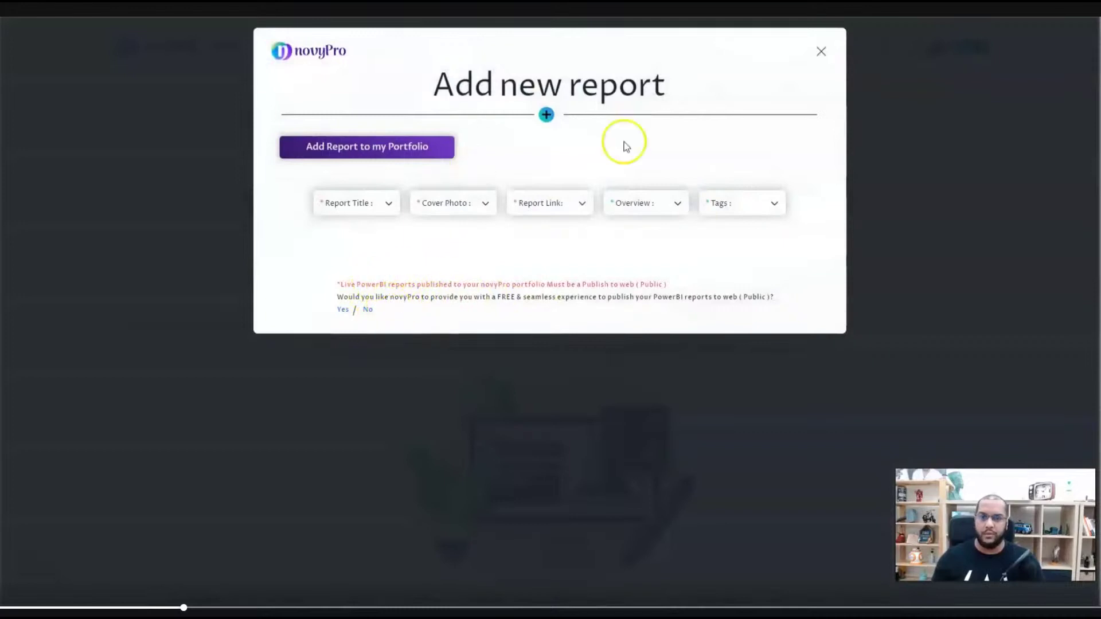
left_click(563, 210)
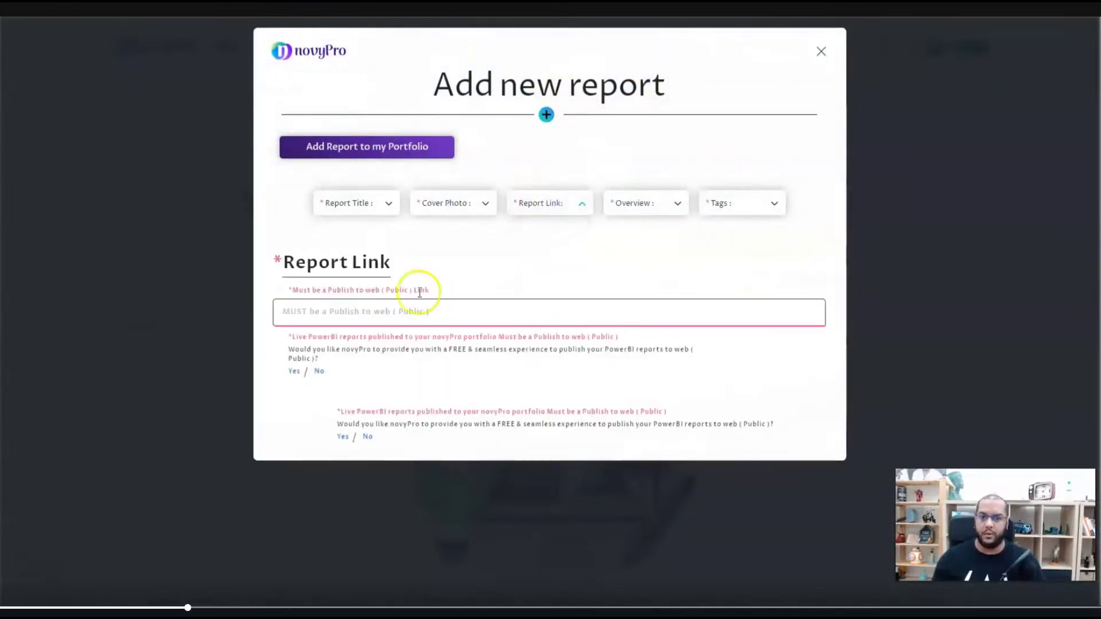
left_click(319, 372)
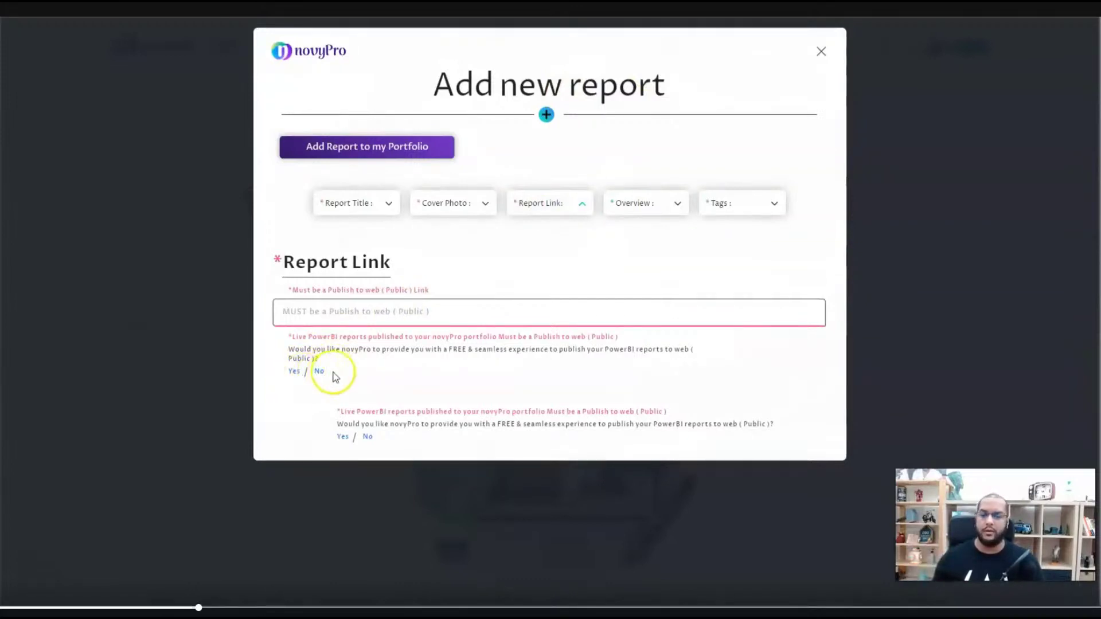
left_click(291, 373)
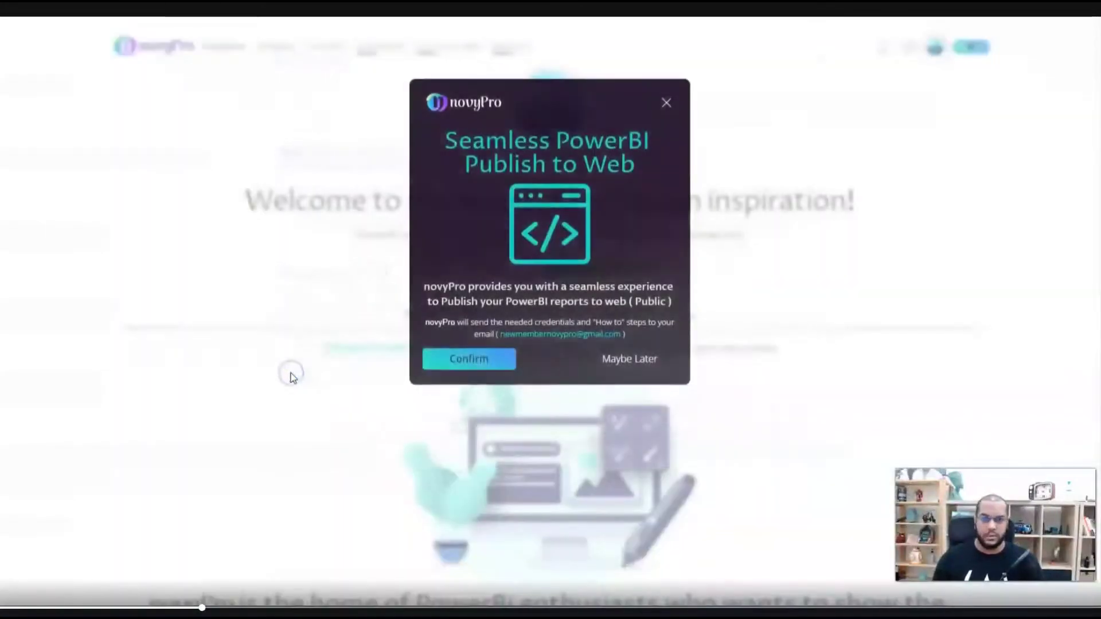
left_click(495, 364)
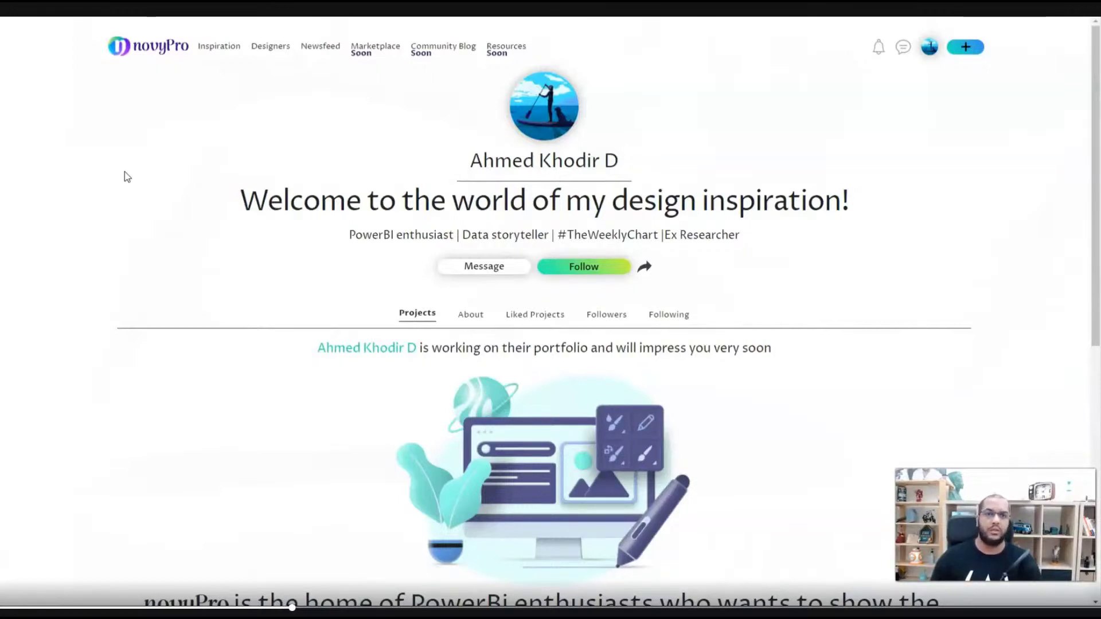
left_click(99, 186)
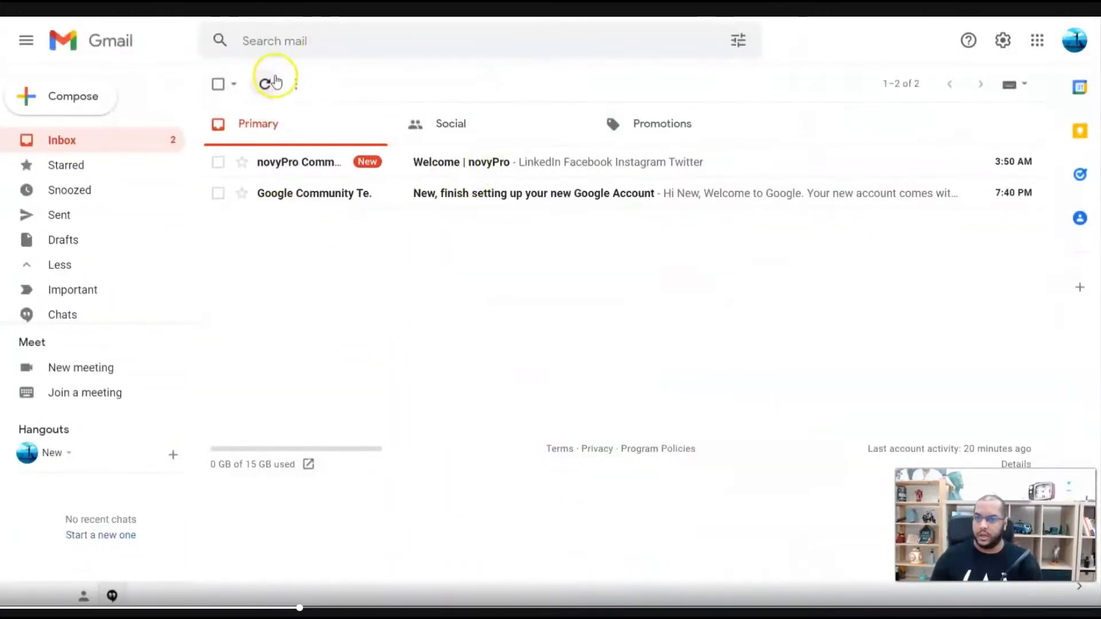
left_click(276, 82)
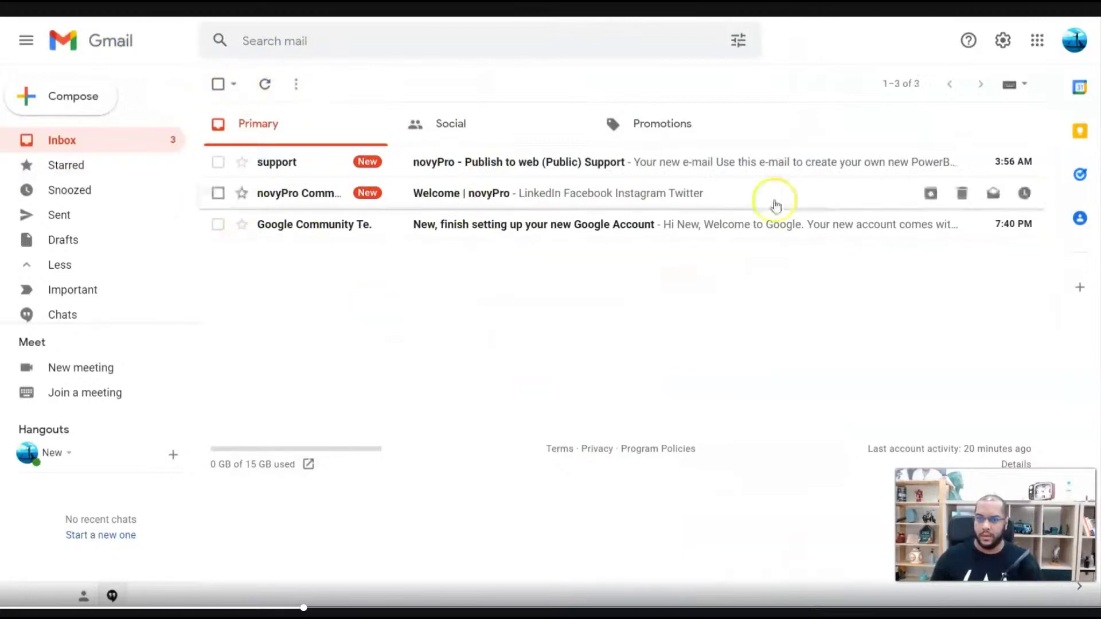
left_click(506, 196)
scroll(602, 363, "down", 10)
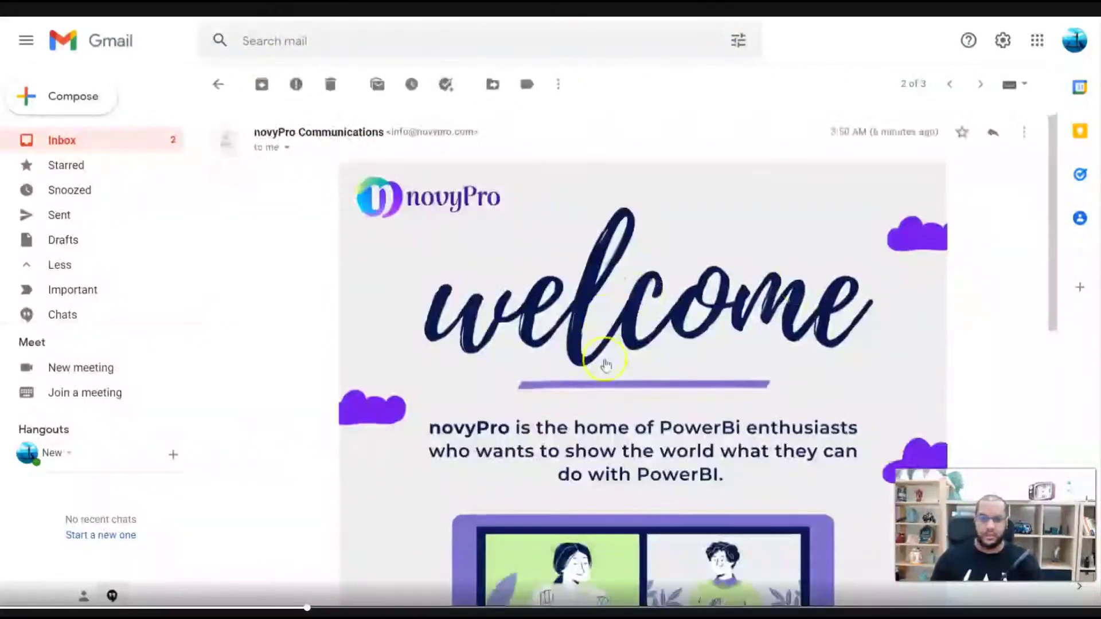
scroll(601, 364, "up", 10)
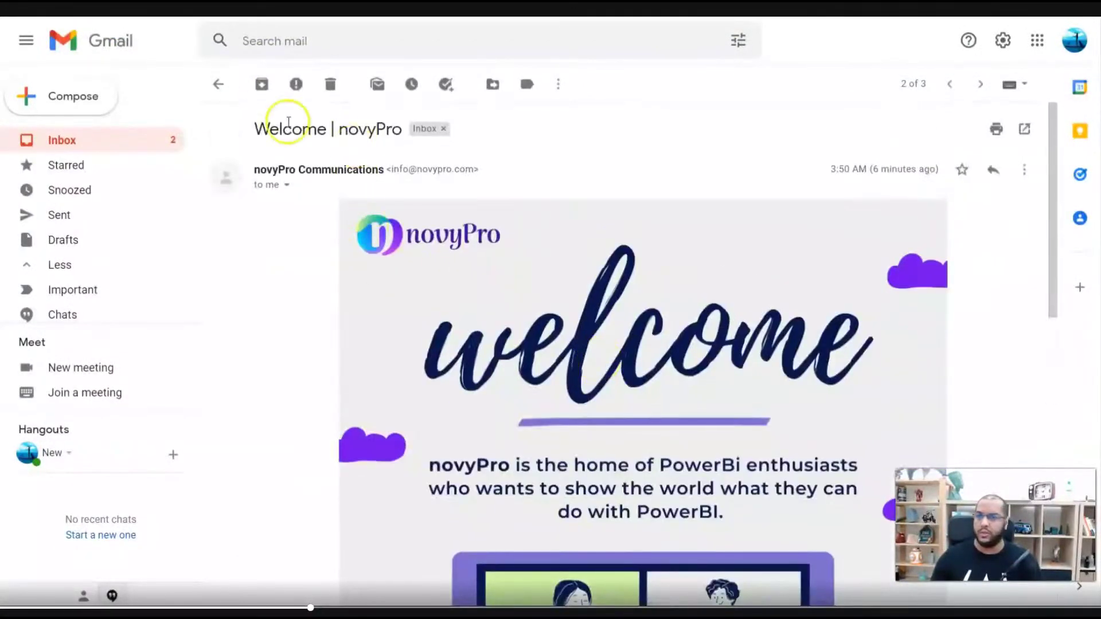
left_click(218, 85)
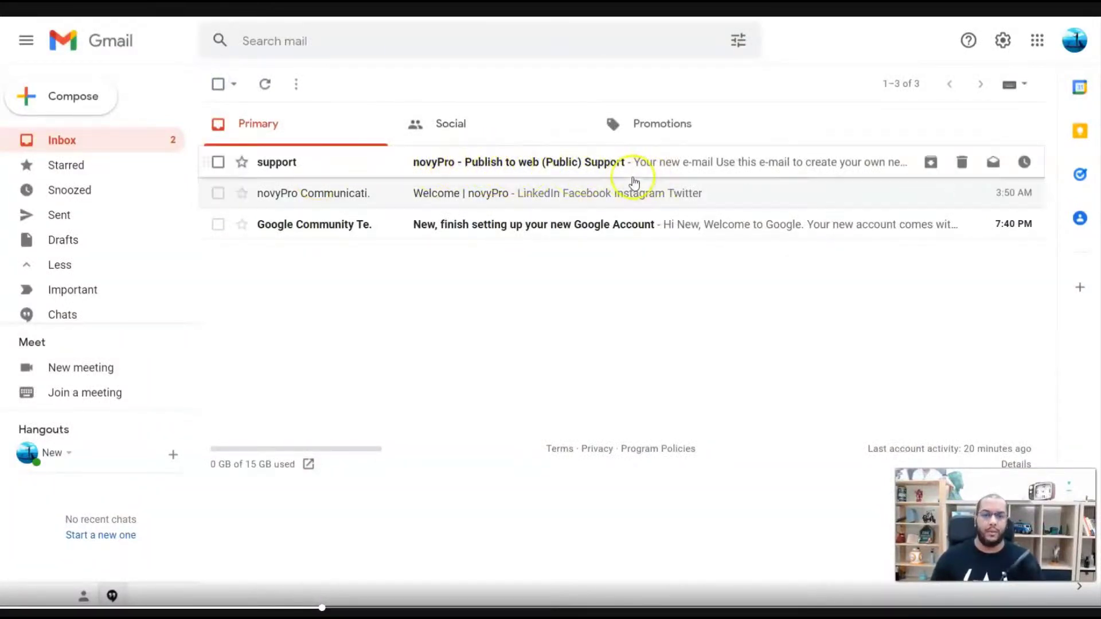
left_click(590, 172)
scroll(352, 294, "down", 15)
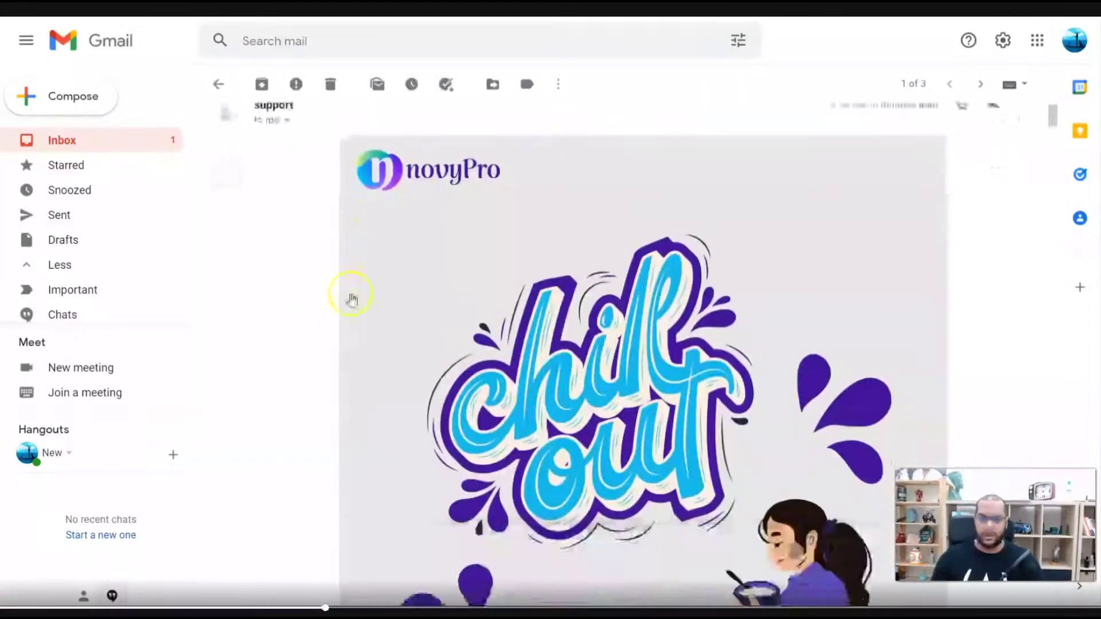
scroll(265, 293, "down", 2)
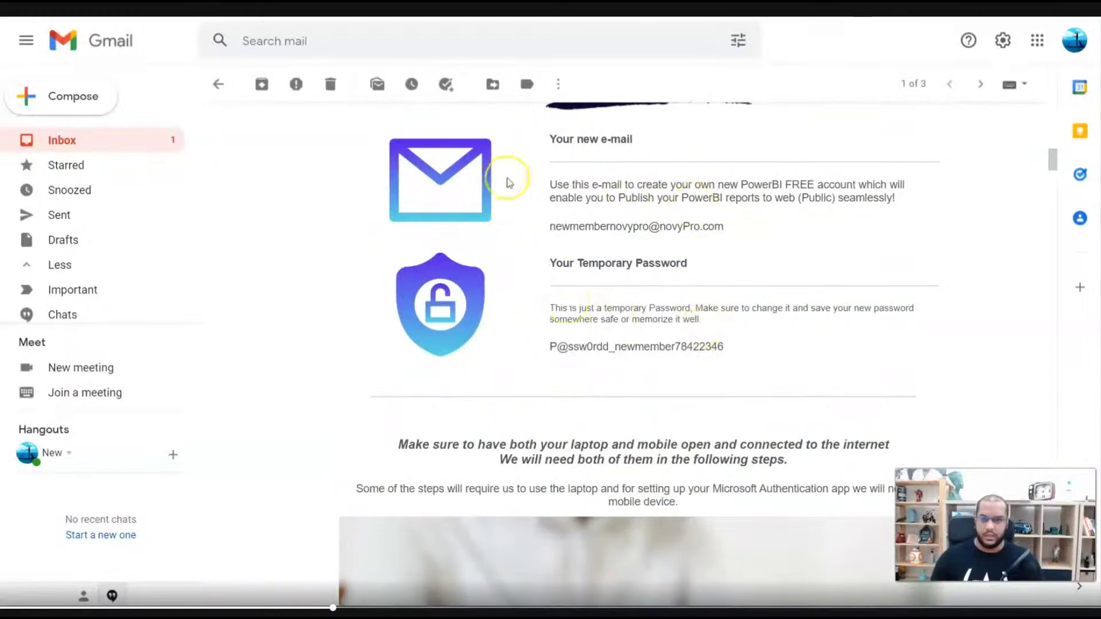
scroll(523, 321, "up", 2)
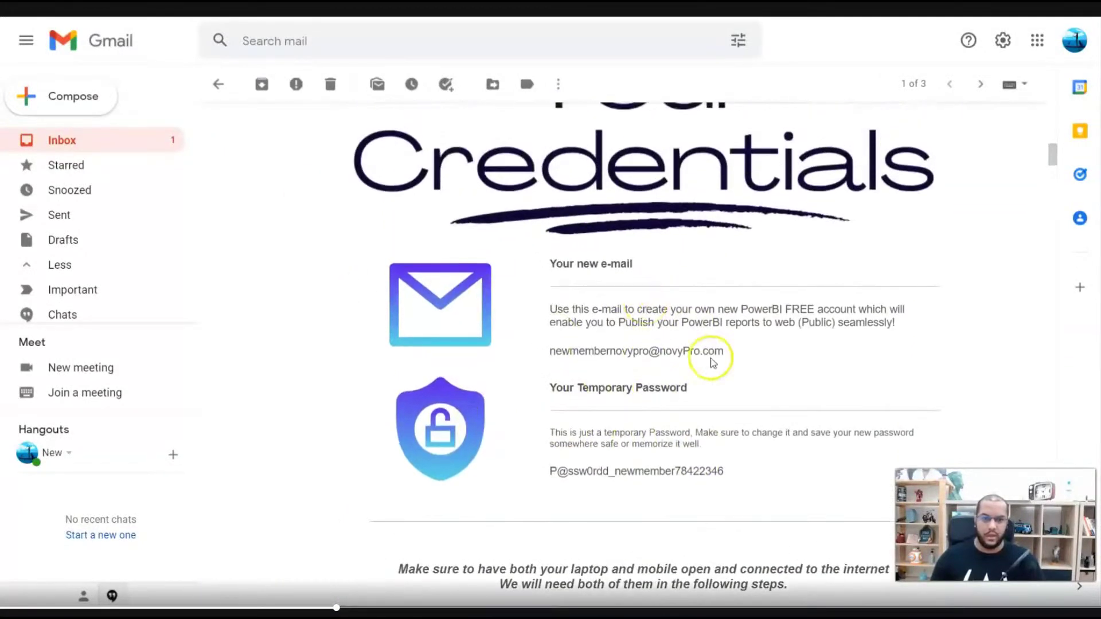
left_click_drag(725, 357, 552, 358)
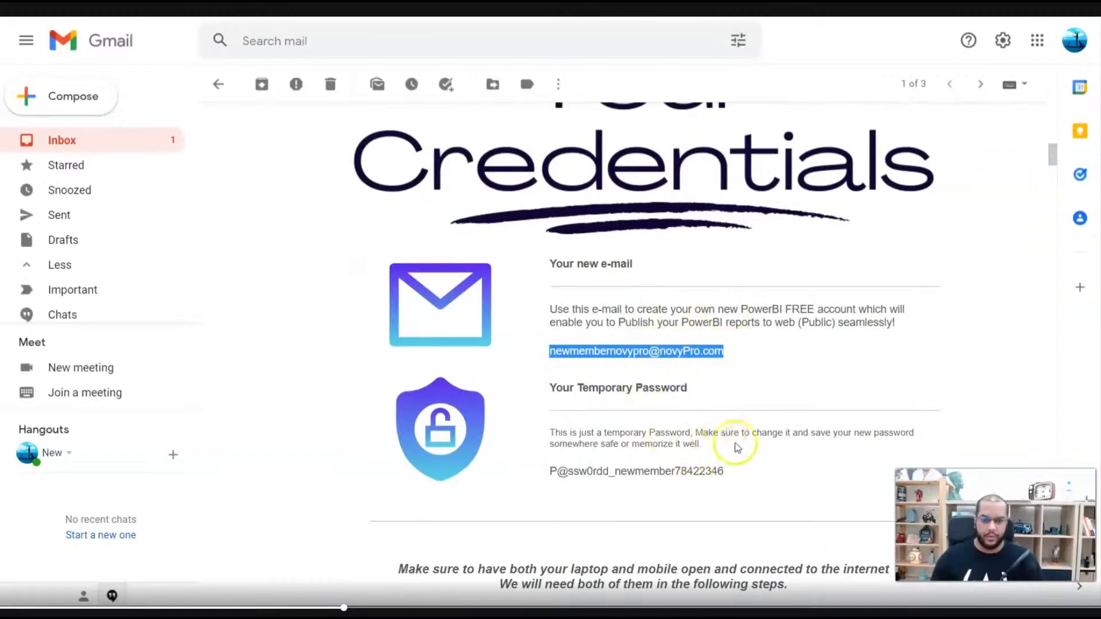
left_click_drag(726, 475, 550, 476)
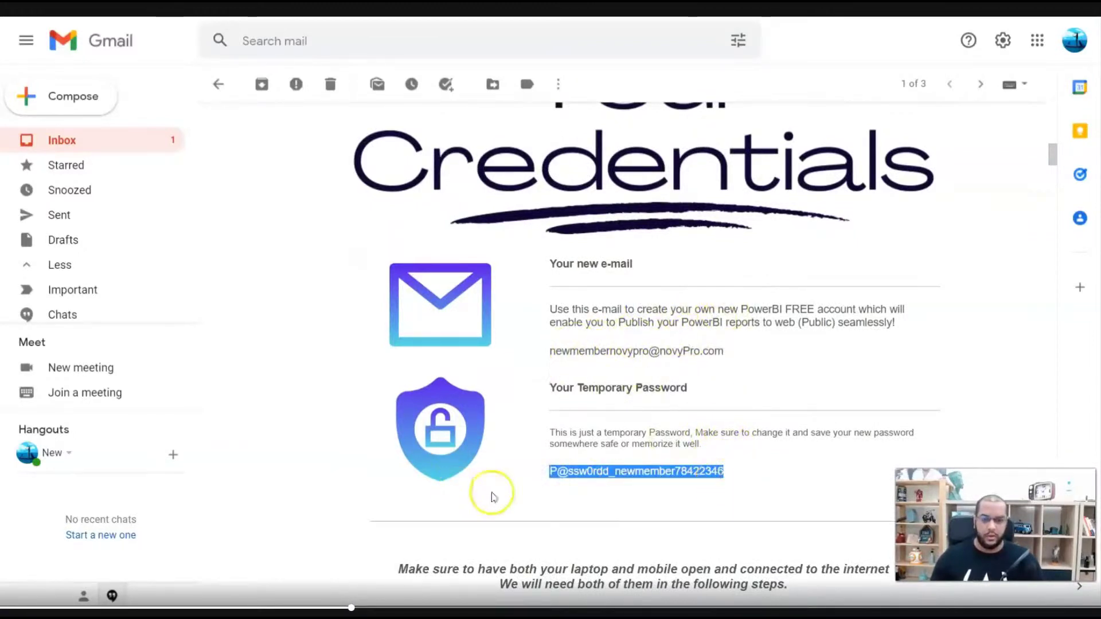
scroll(567, 390, "down", 10)
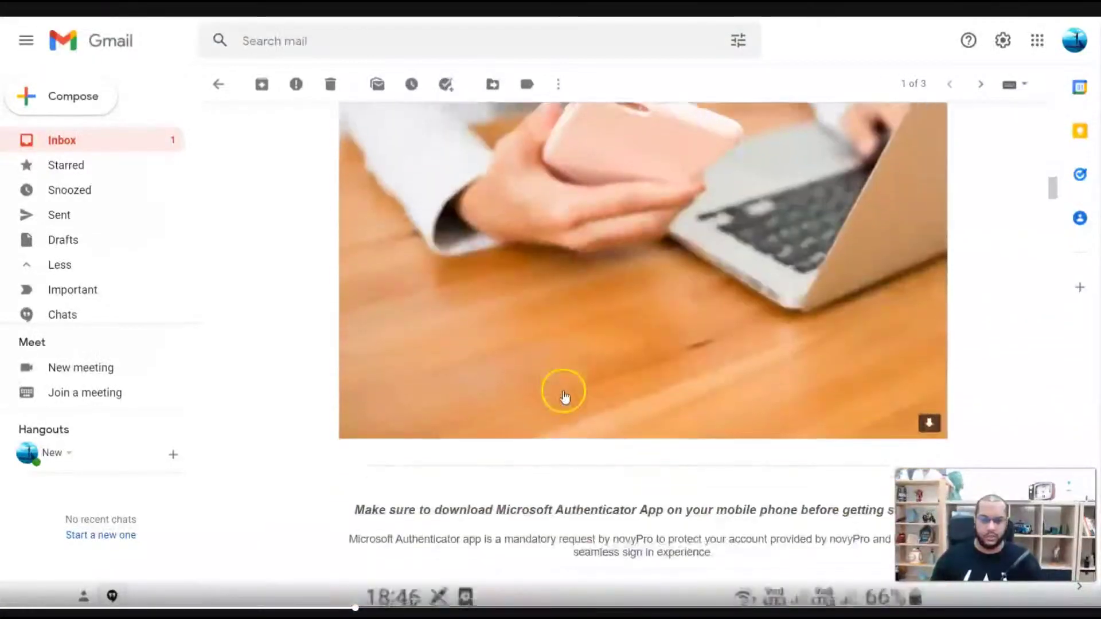
scroll(565, 396, "down", 5)
scroll(564, 396, "up", 15)
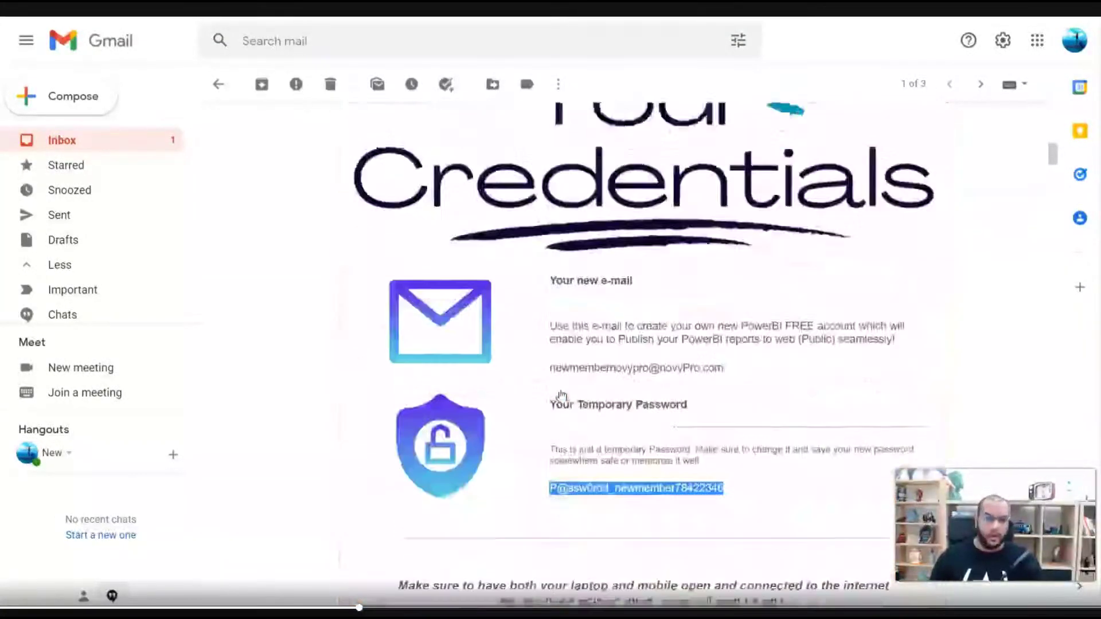
scroll(562, 396, "up", 10)
scroll(562, 396, "down", 12)
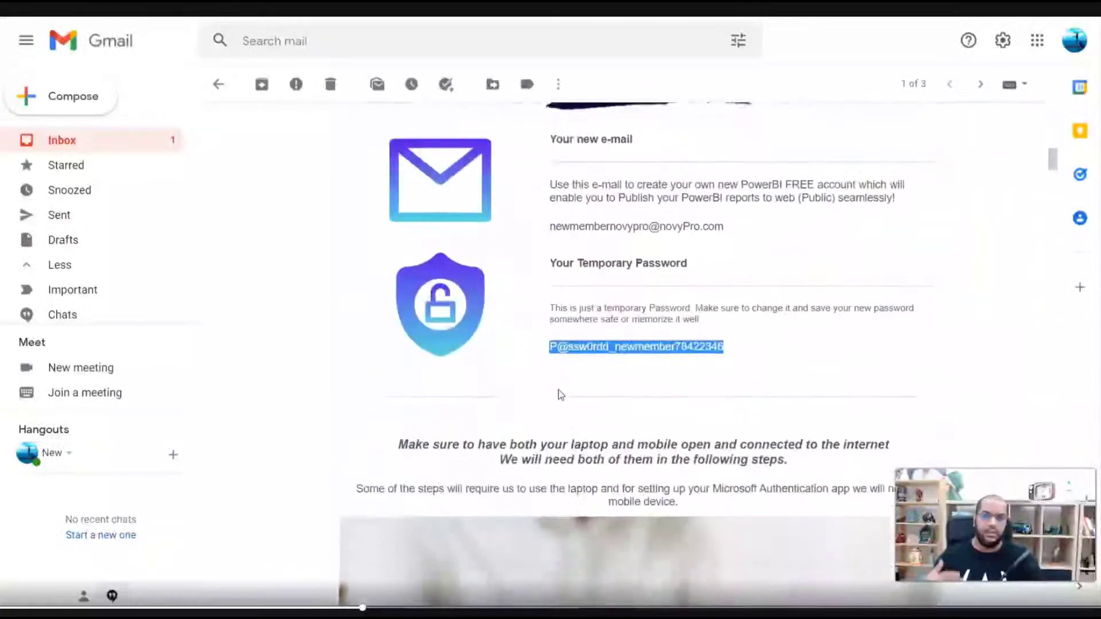
scroll(560, 394, "down", 15)
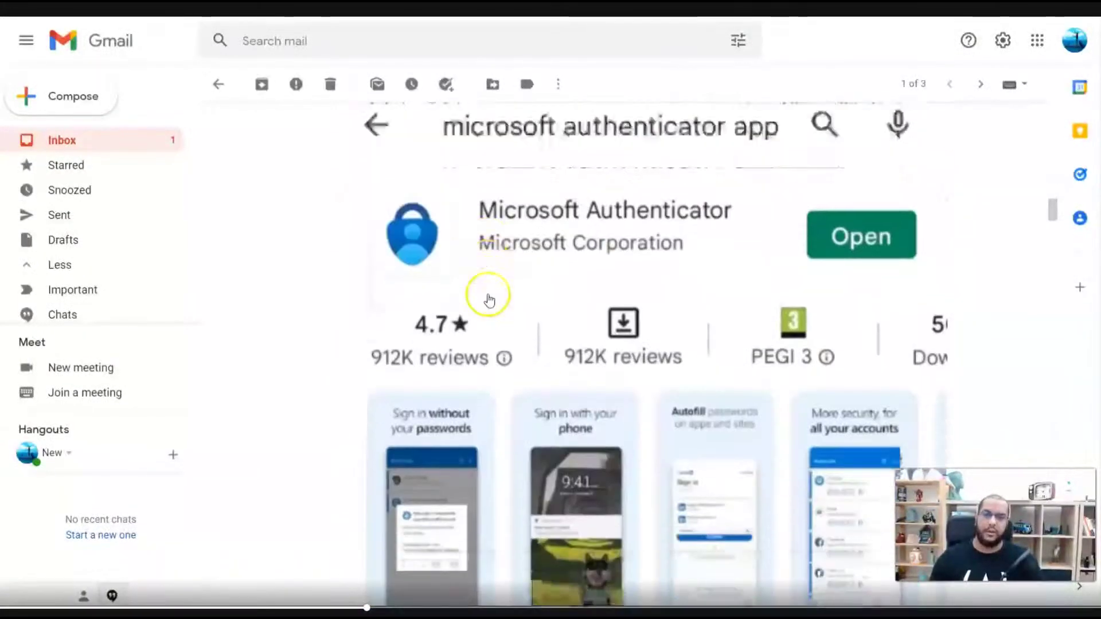
scroll(489, 299, "down", 10)
scroll(487, 304, "up", 6)
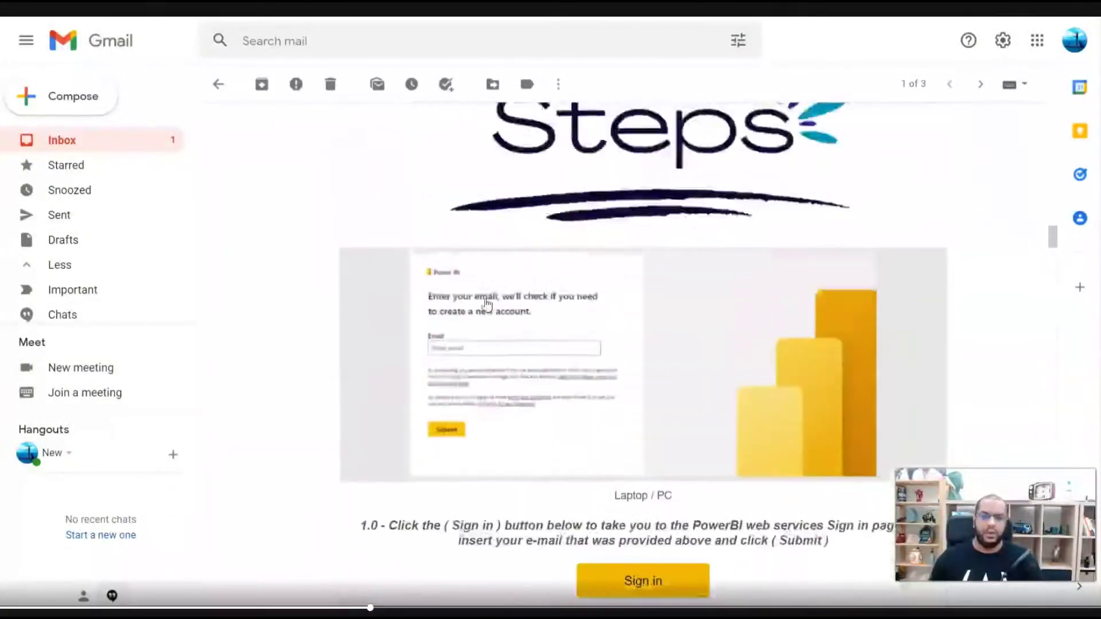
scroll(487, 304, "up", 10)
scroll(487, 305, "down", 5)
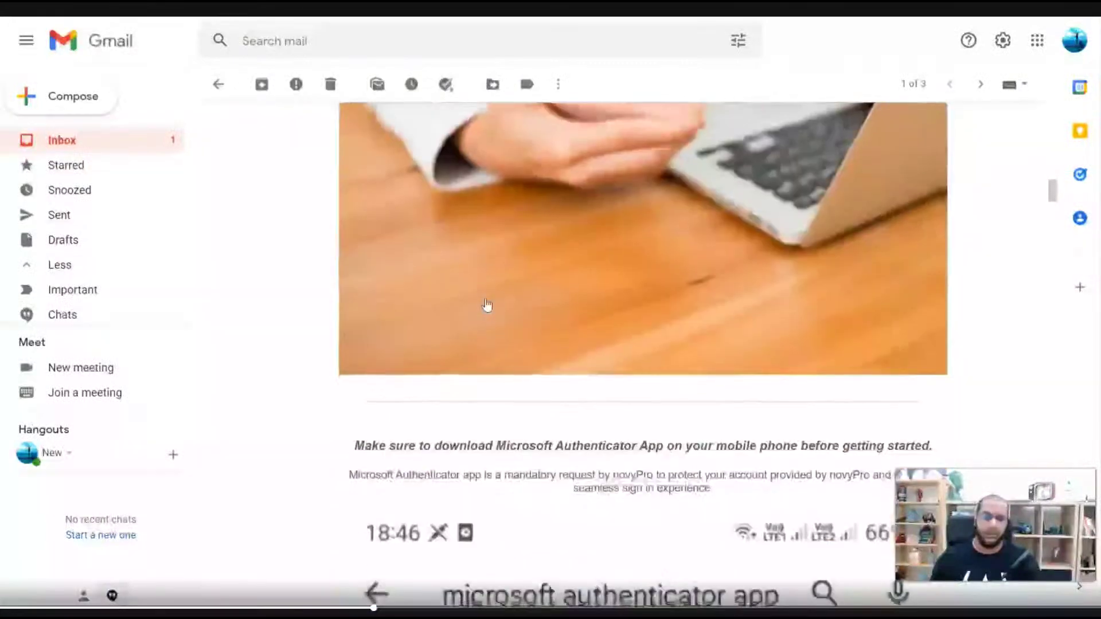
scroll(487, 306, "down", 7)
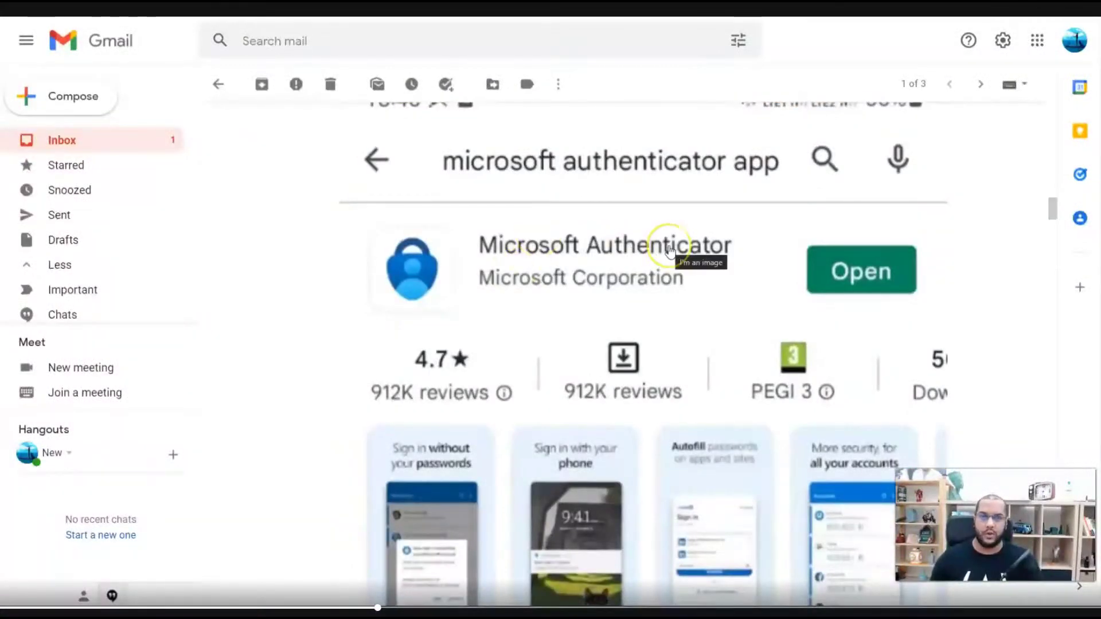
left_click(553, 250)
left_click(661, 259)
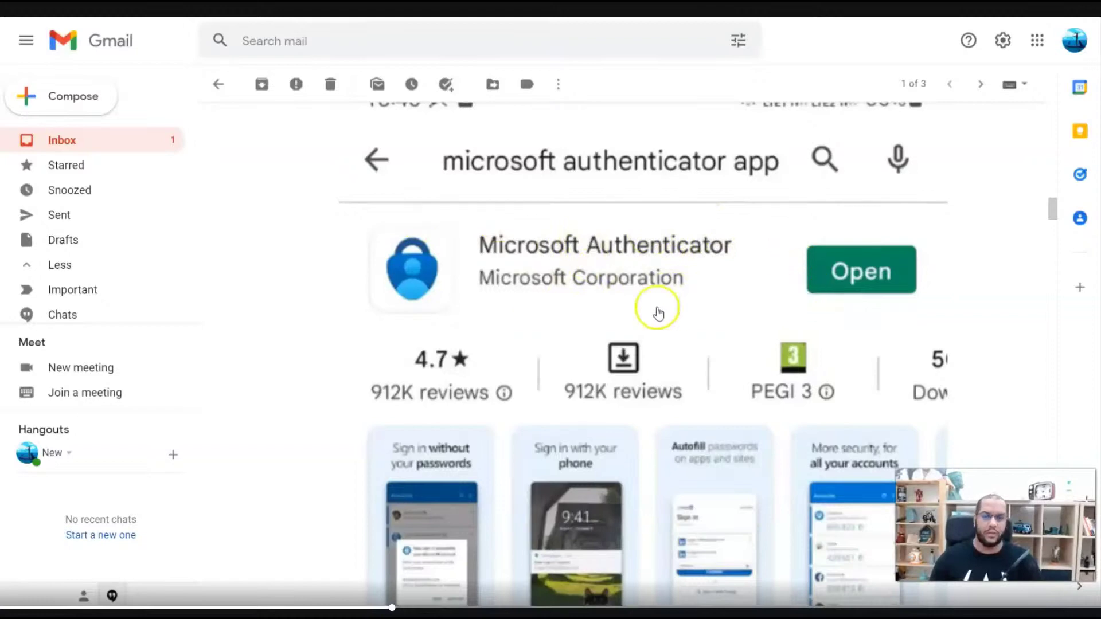
scroll(651, 302, "down", 10)
scroll(633, 311, "down", 4)
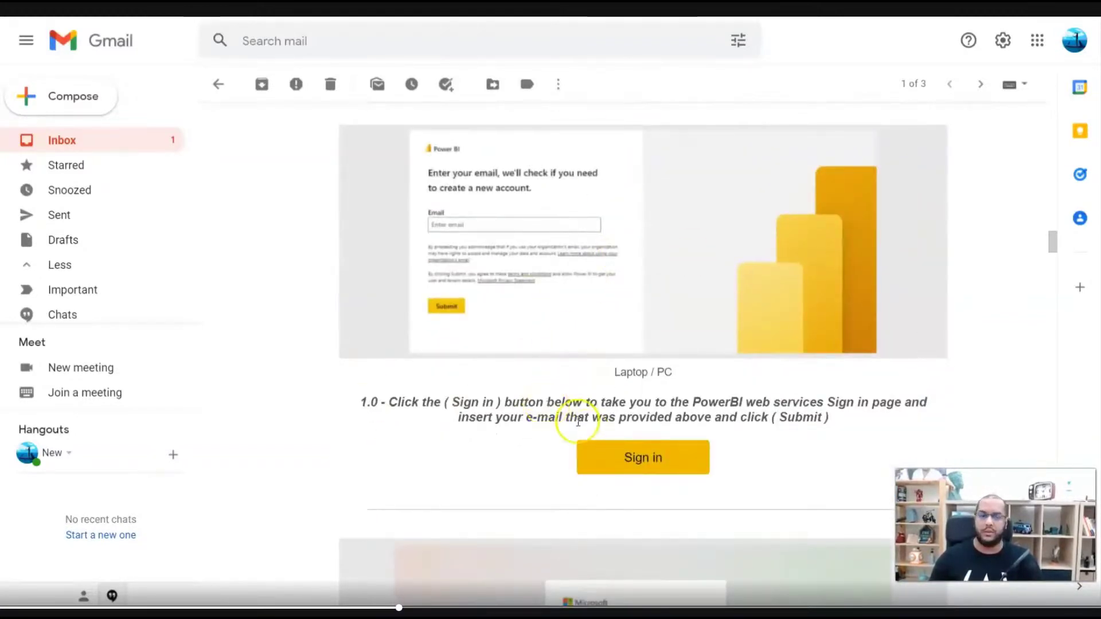
- Sign out of the previously signed-in Power BI account, then reopen the email's sign-in link
left_click(644, 459)
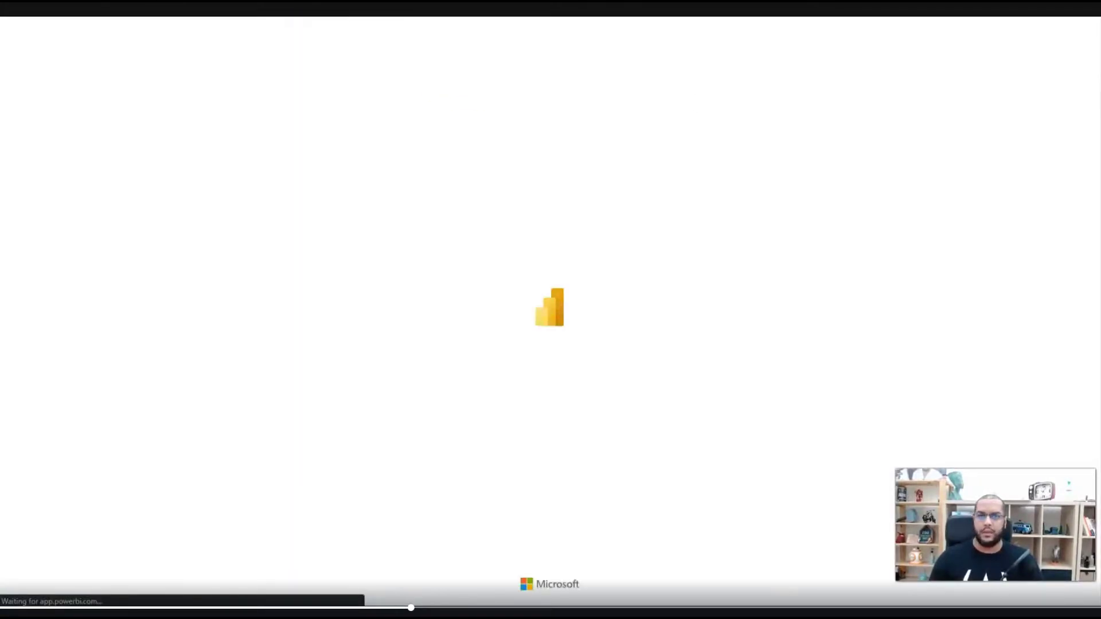
left_click(1083, 30)
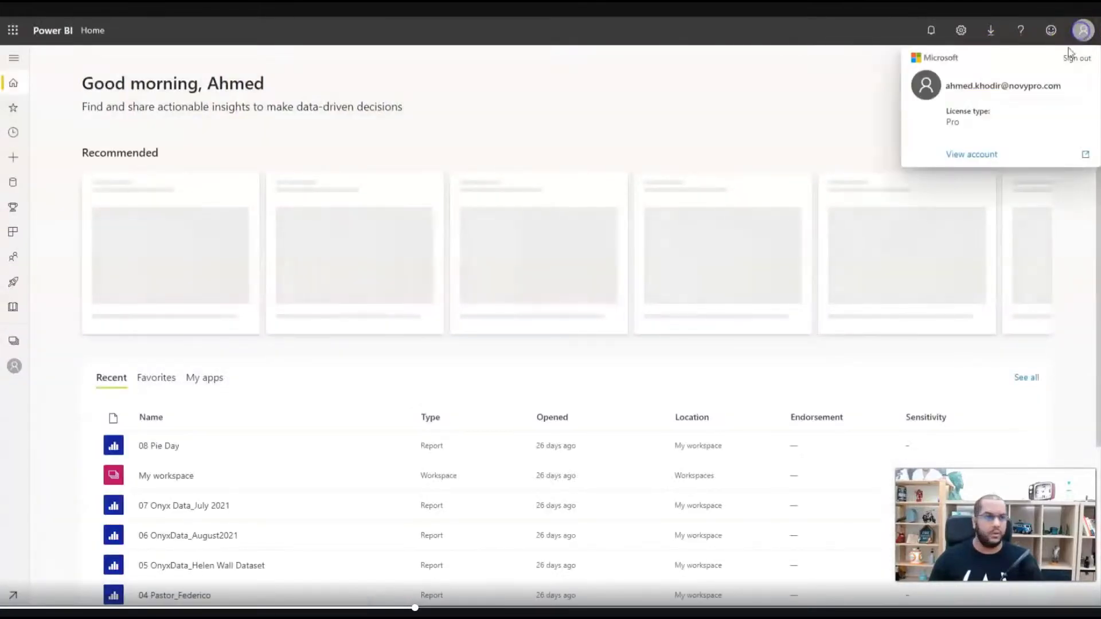
left_click(1076, 57)
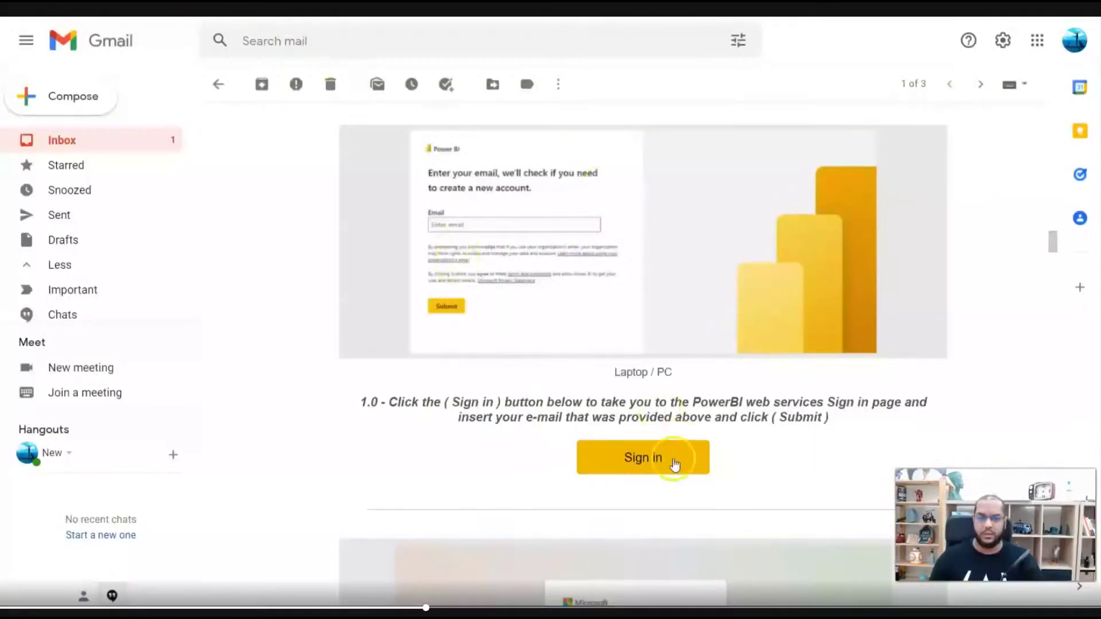
left_click(675, 460)
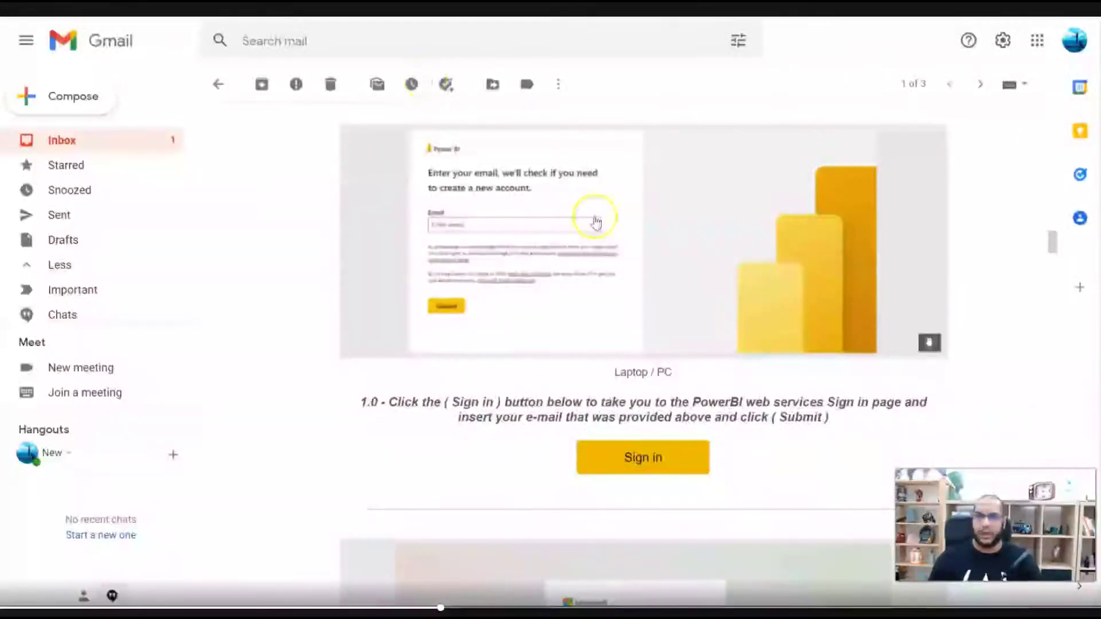
scroll(590, 221, "down", 15)
scroll(531, 295, "up", 14)
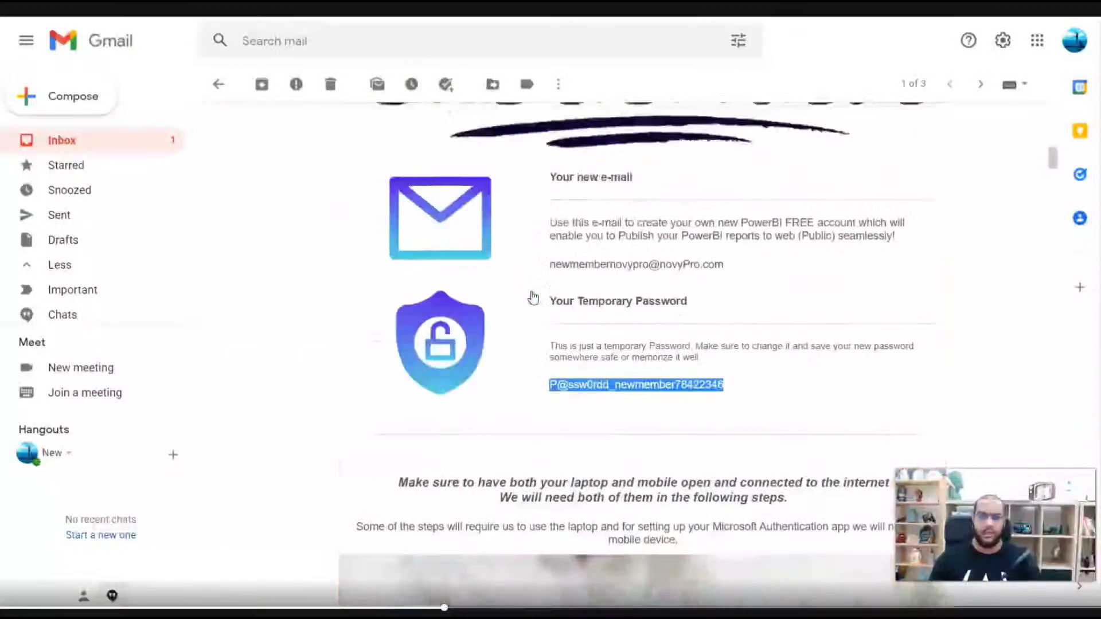
- Copy the new member's e-mail from the credentials message and submit it on Power BI's form
scroll(644, 373, "down", 5)
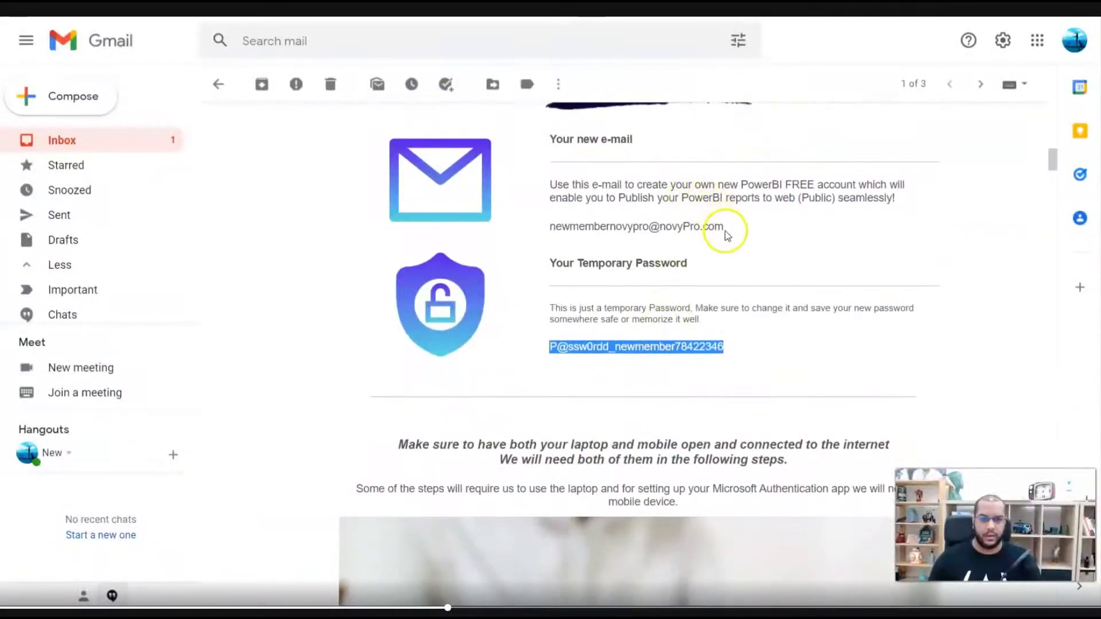
left_click_drag(724, 227, 550, 228)
key("ctrl+c")
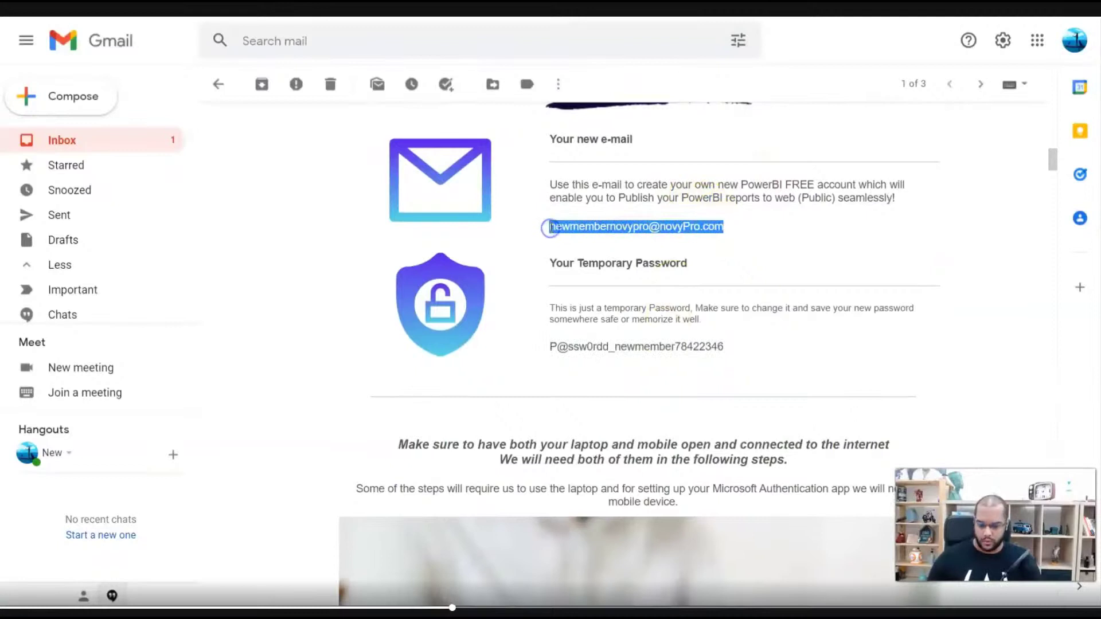
key("ctrl+Tab")
left_click(356, 288)
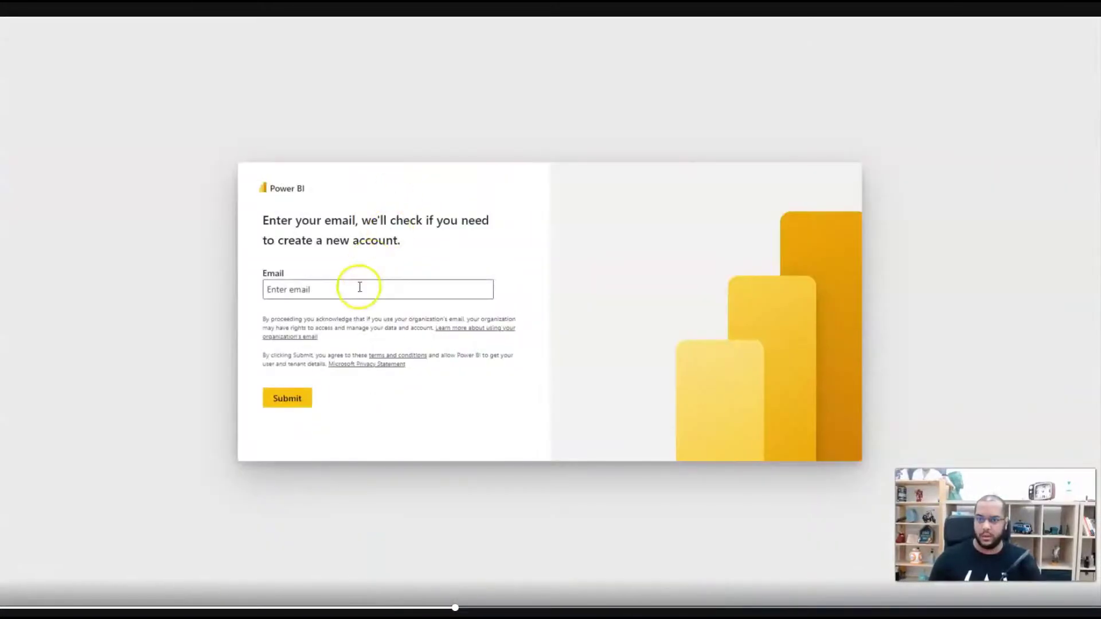
key("ctrl+v")
left_click(289, 400)
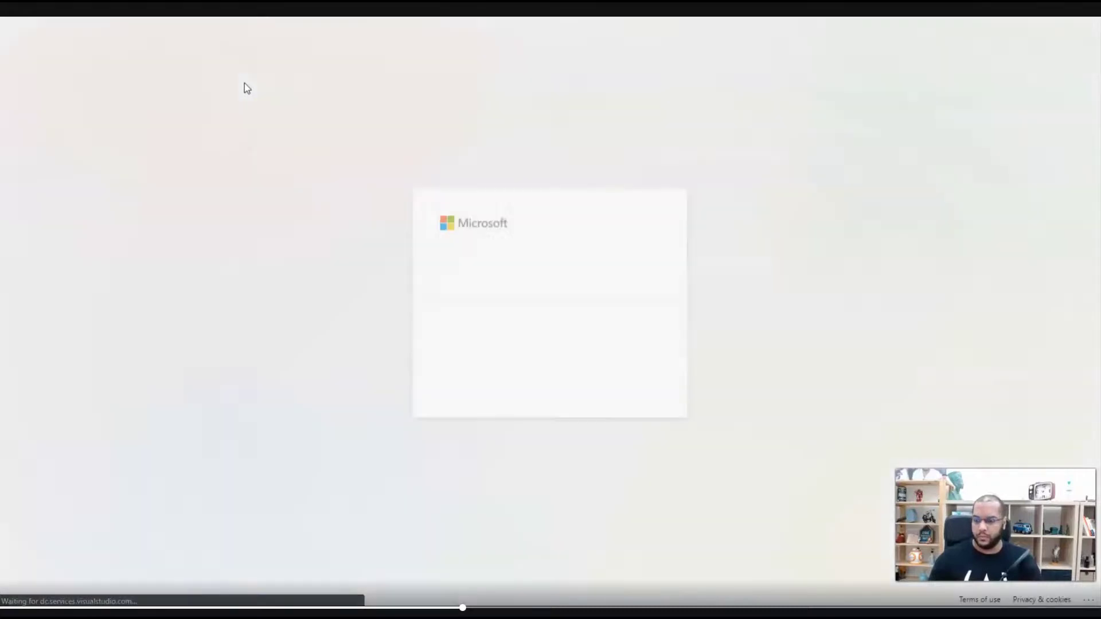
- Copy the temporary password from the credentials e-mail for the Microsoft password prompt
key("ctrl+Tab")
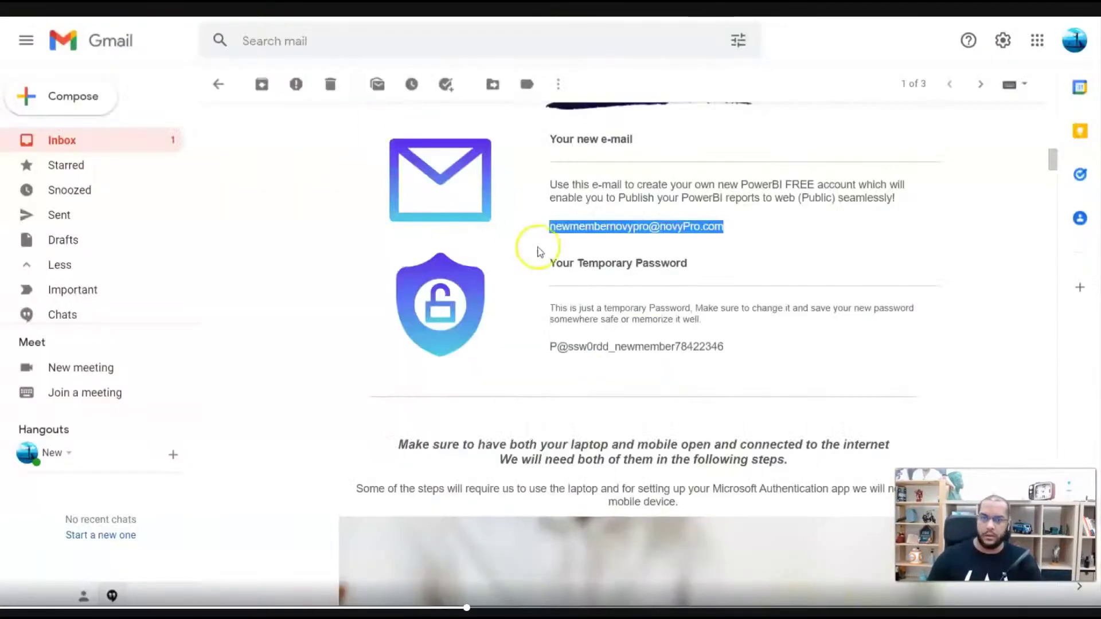
left_click_drag(723, 348, 548, 354)
key("ctrl+Tab")
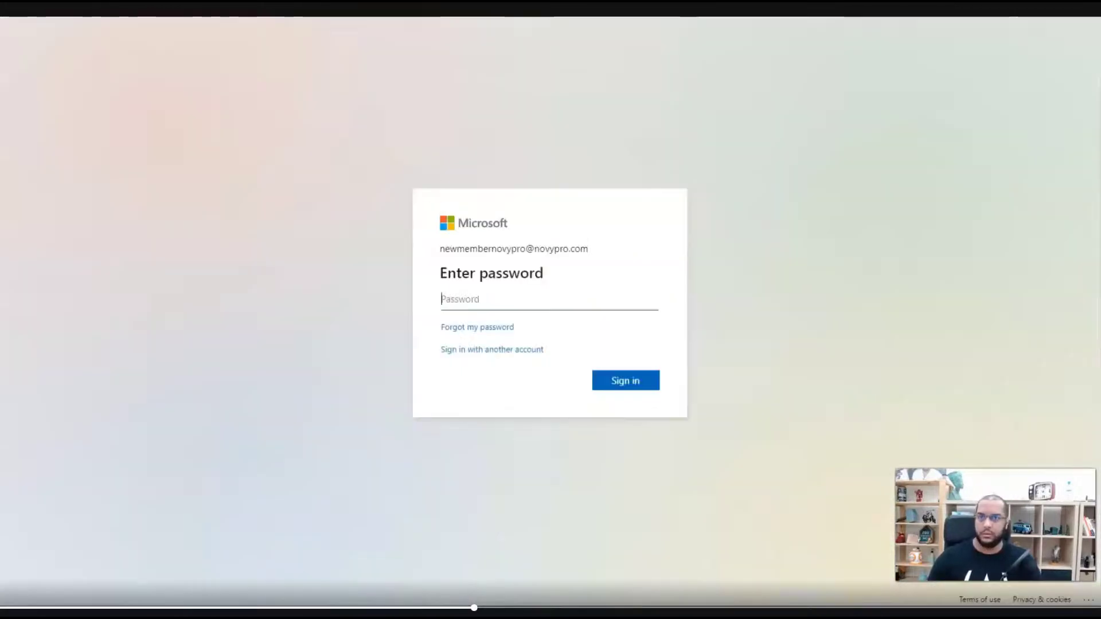
- Sign in to the Microsoft account with the temporary password
left_click(507, 297)
key("ctrl+v")
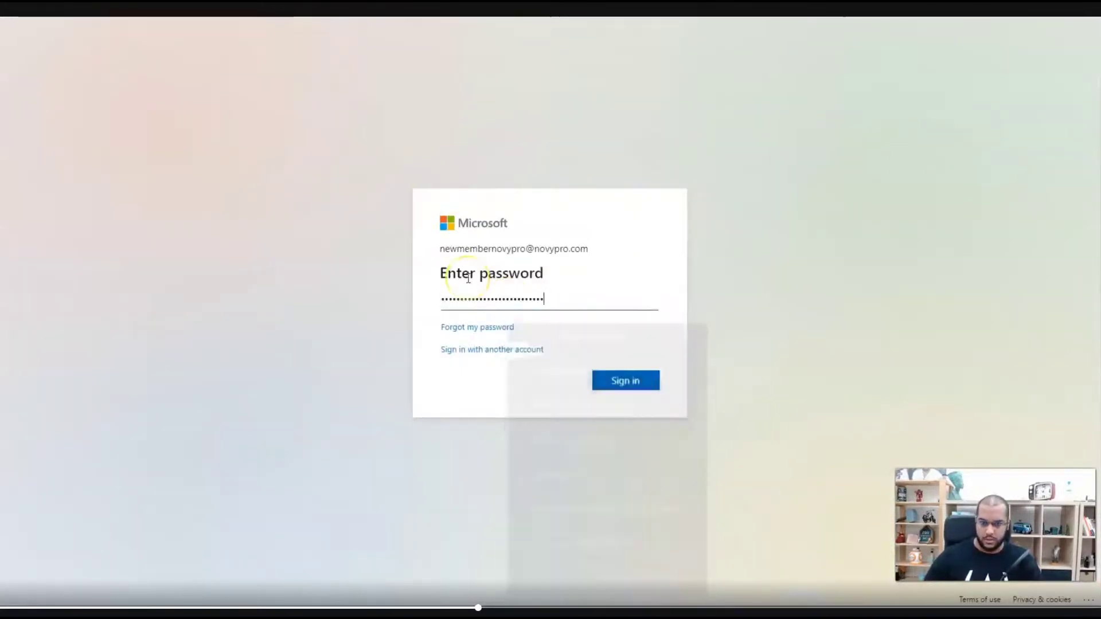
left_click(618, 380)
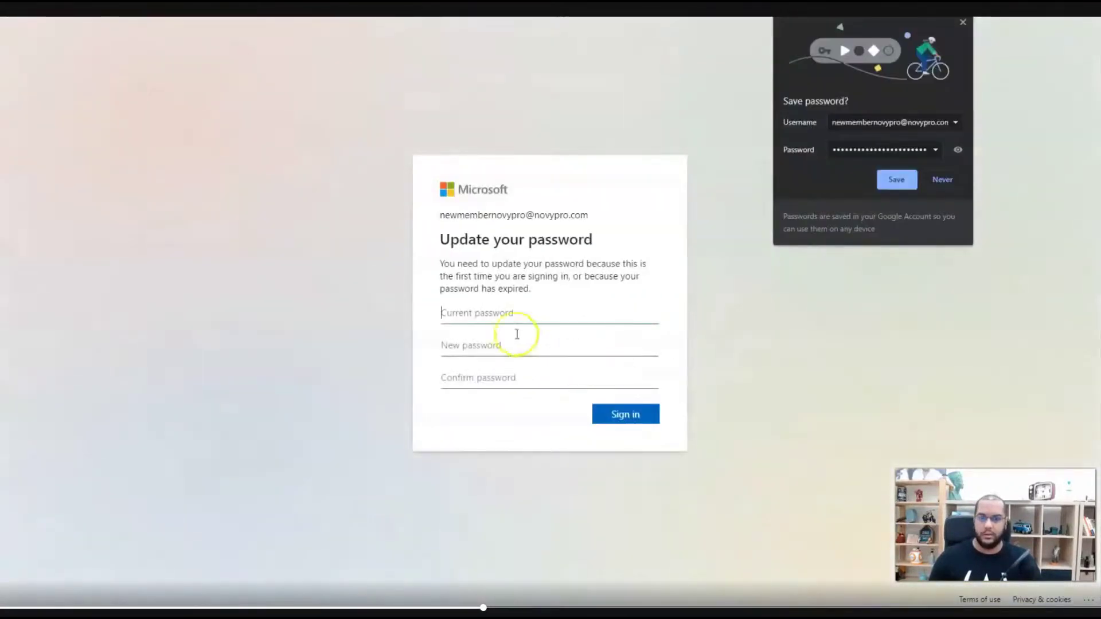
- Fill in the current, new and confirmation password fields and submit the password change
left_click(491, 315)
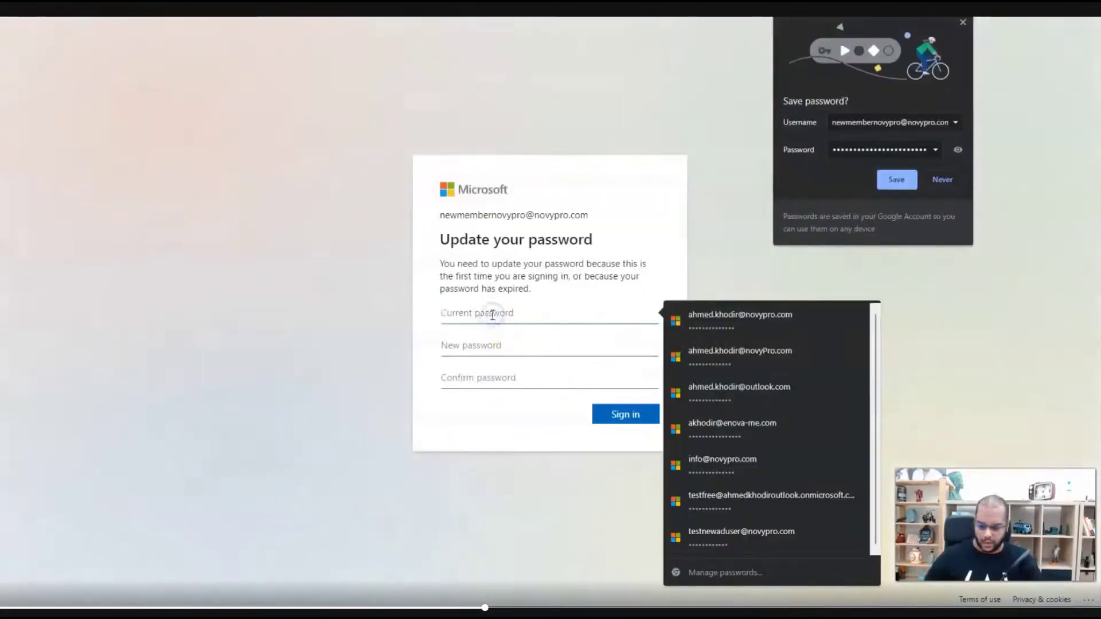
key("ctrl+v")
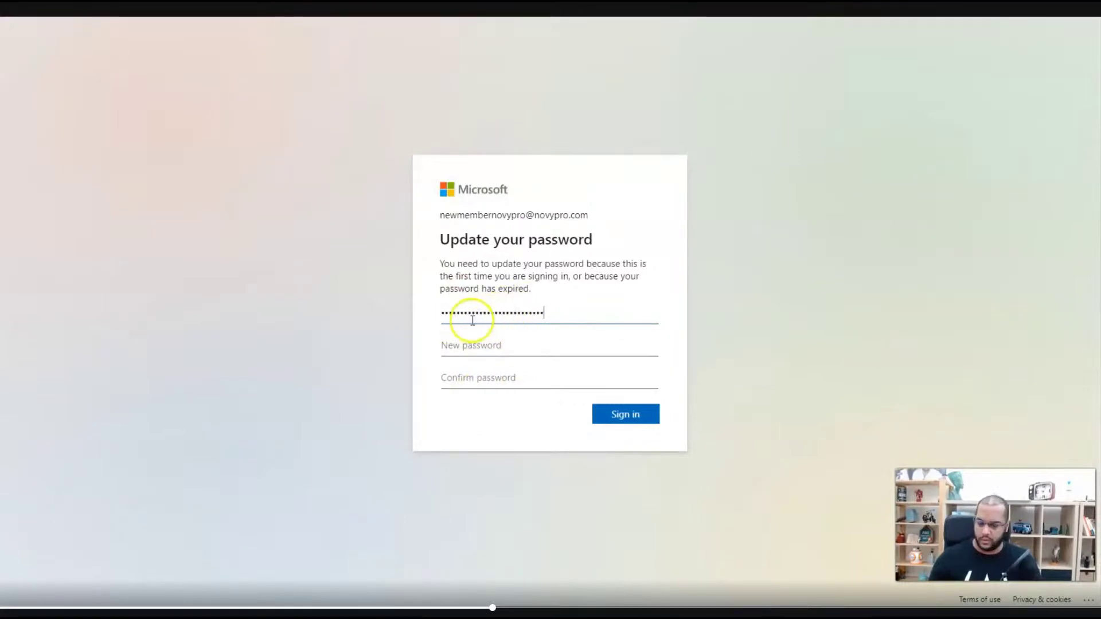
left_click(480, 346)
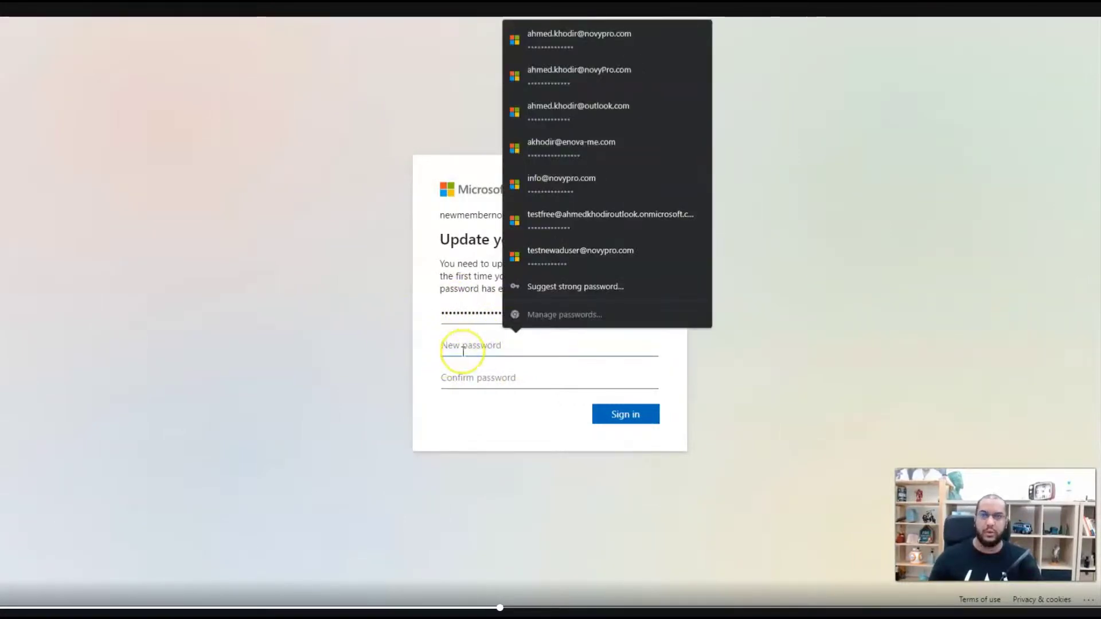
key("ctrl+v")
left_click(479, 377)
key("ctrl+v")
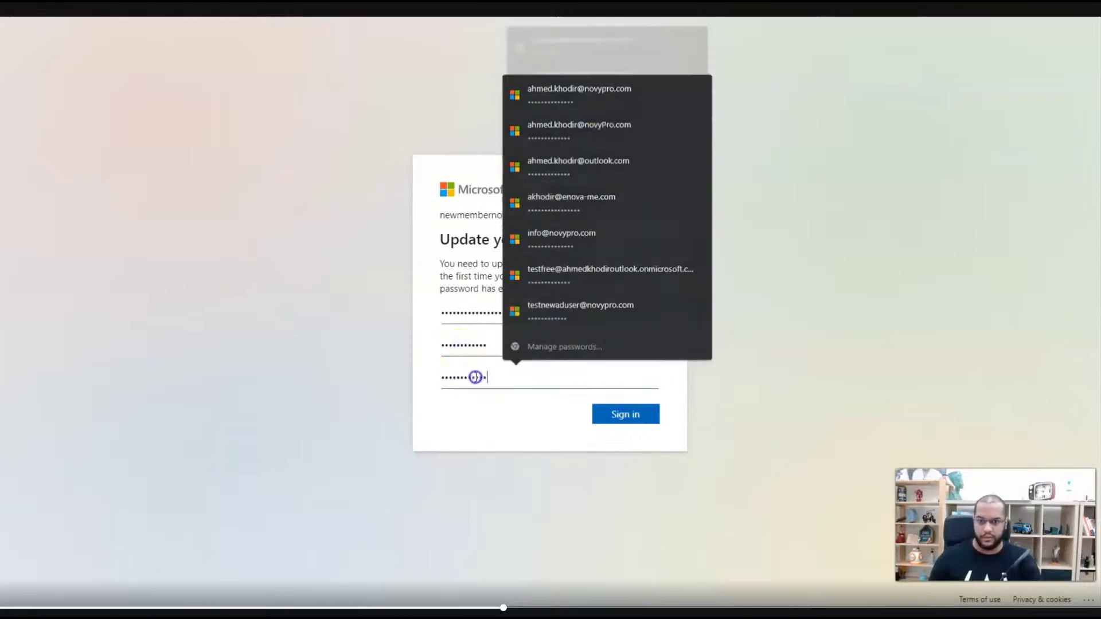
left_click(608, 427)
left_click(622, 414)
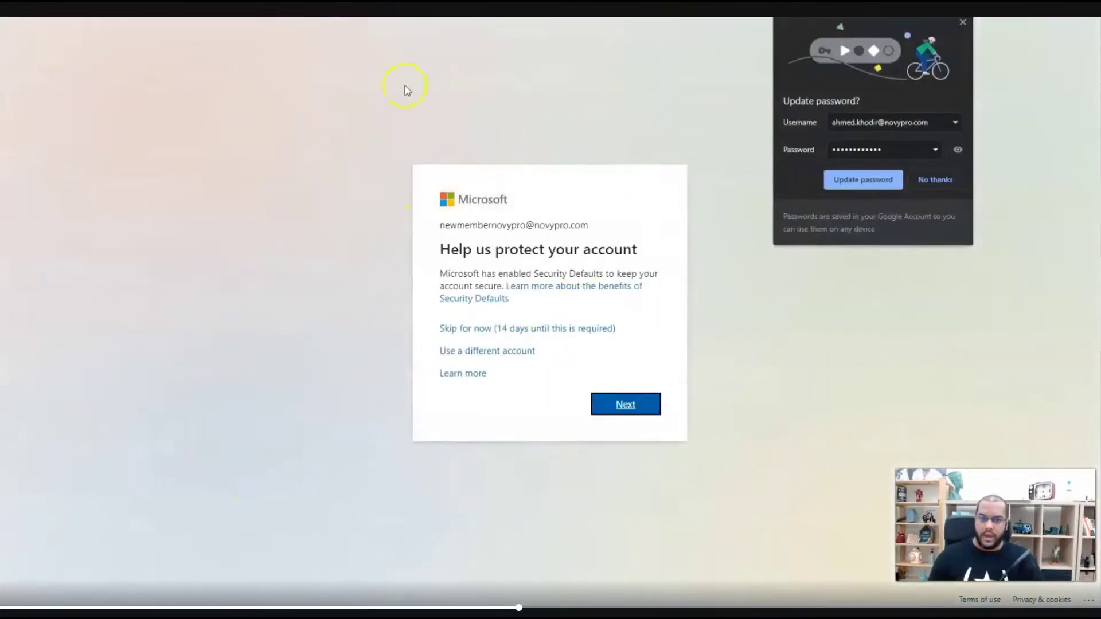
- Let the browser save the account's new password
left_click(883, 183)
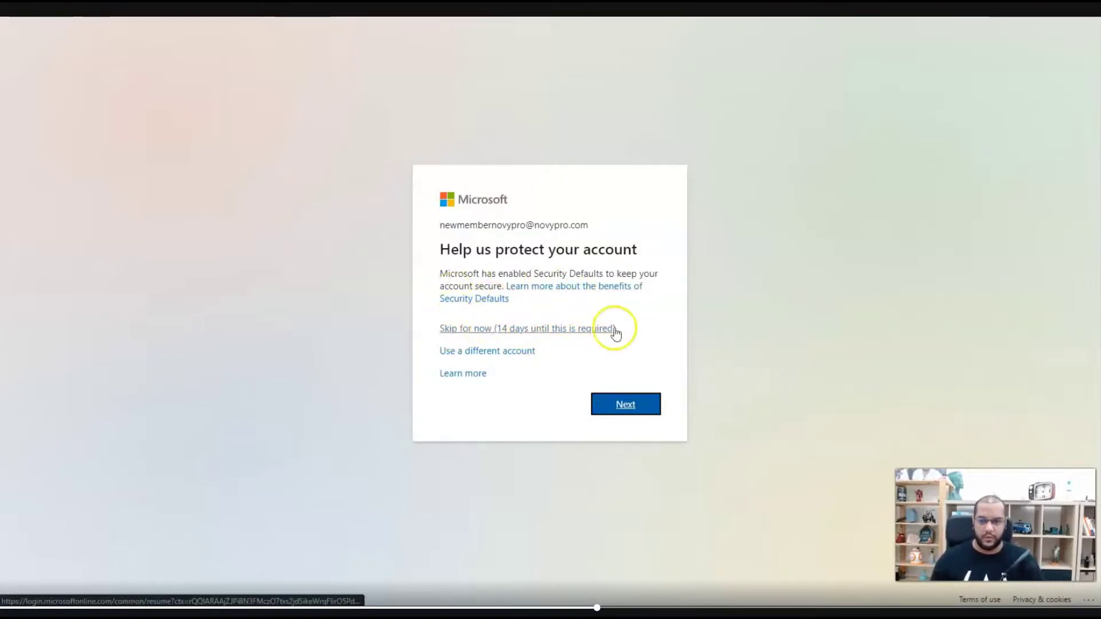
- Begin account protection setup and confirm Microsoft Authenticator is installed on the phone
left_click(643, 412)
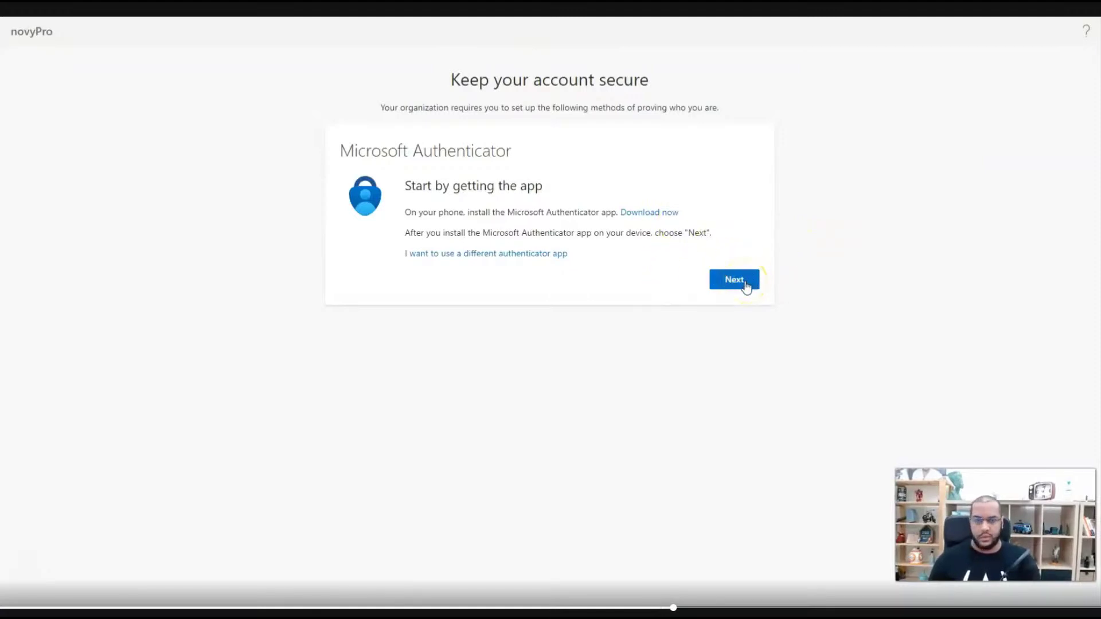
left_click(745, 284)
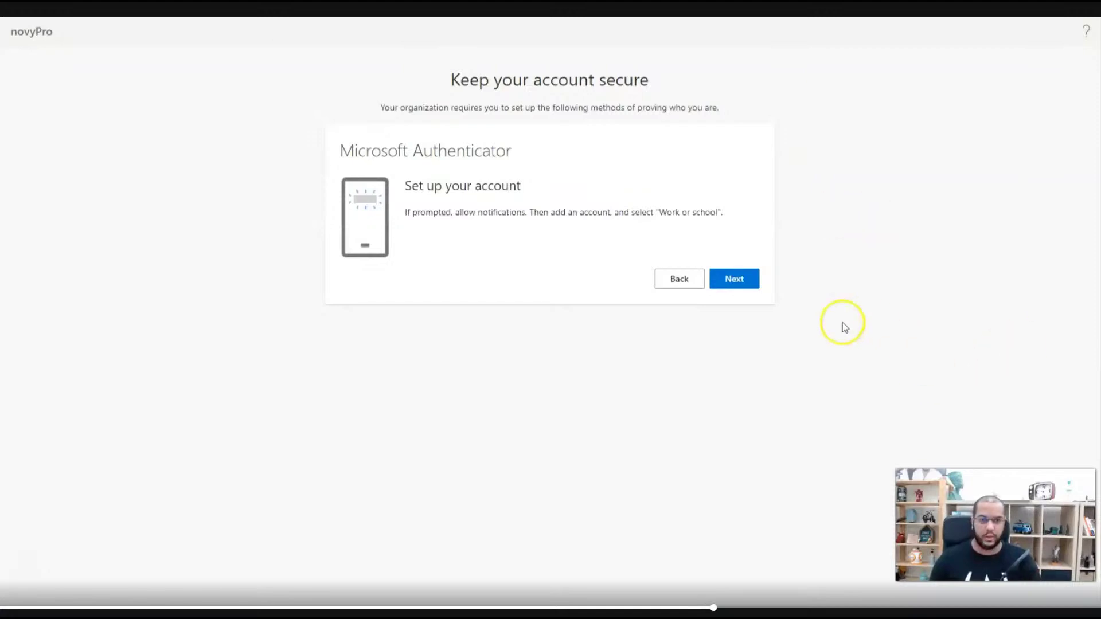
- Link Microsoft Authenticator by scanning the QR code, approving the notification, and finishing on the Success page
left_click(741, 280)
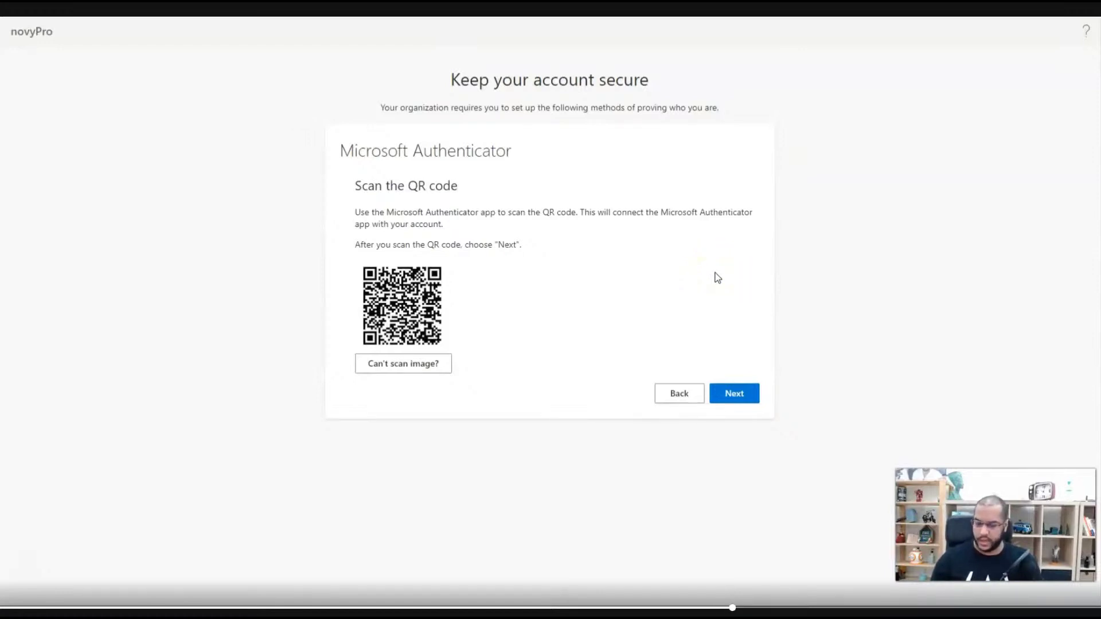
left_click(732, 394)
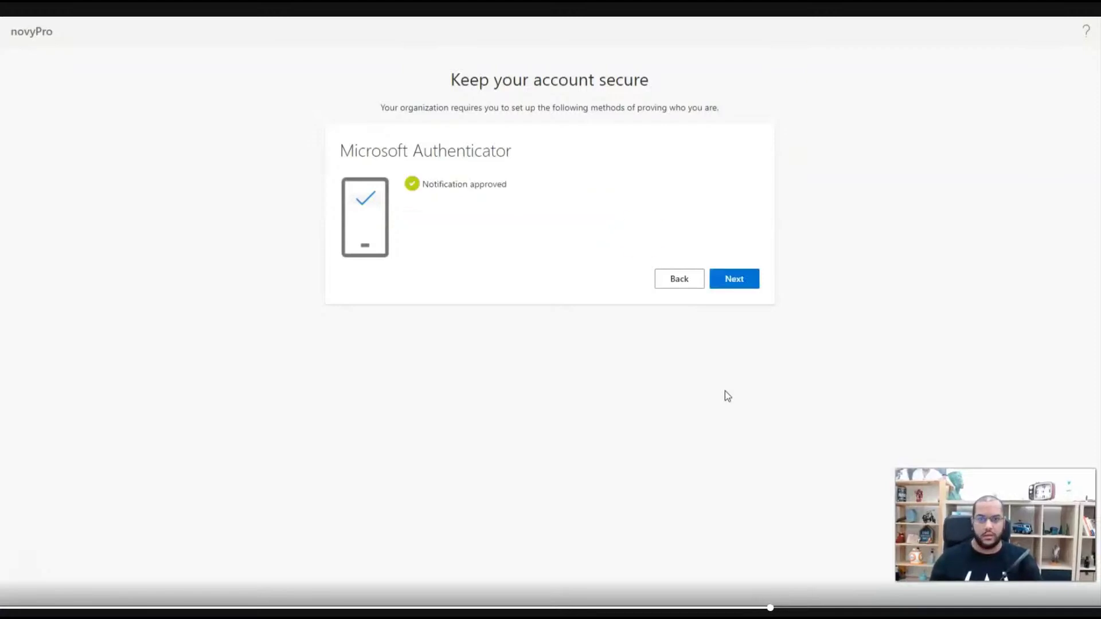
left_click(749, 273)
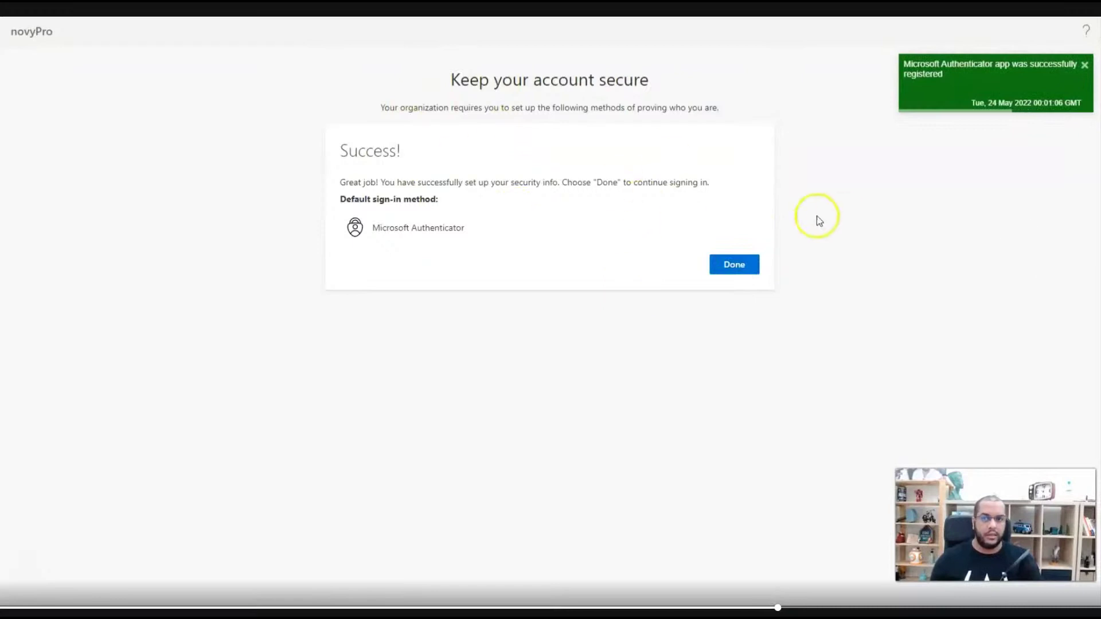
left_click(733, 265)
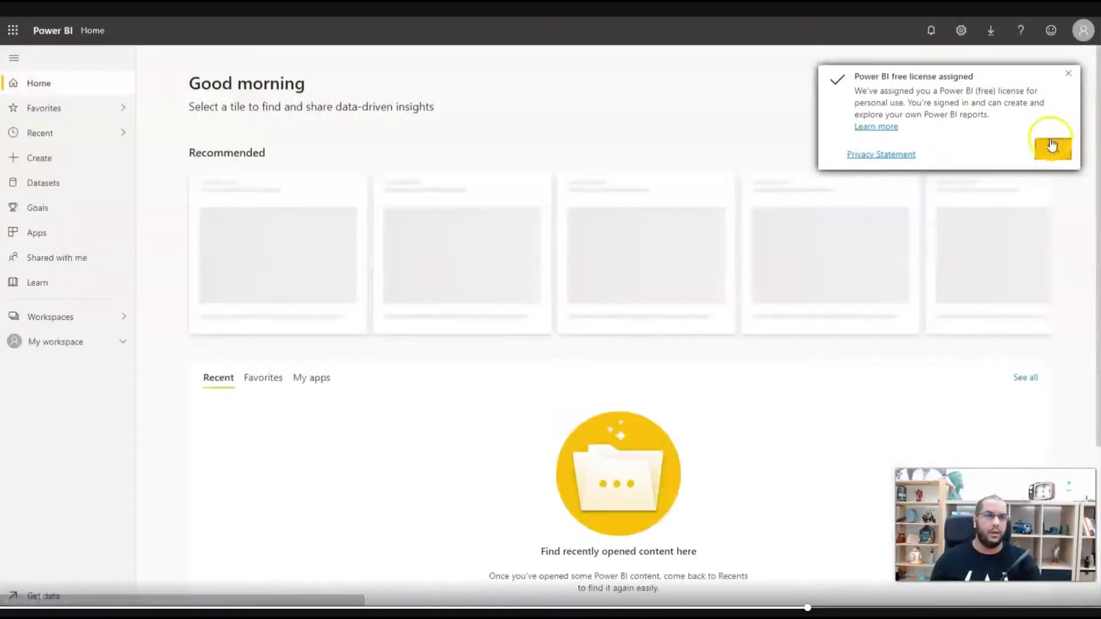
- Dismiss the free licence and new layout notices, check the signed-in account, and return to Power BI Desktop
left_click(1051, 147)
left_click(964, 159)
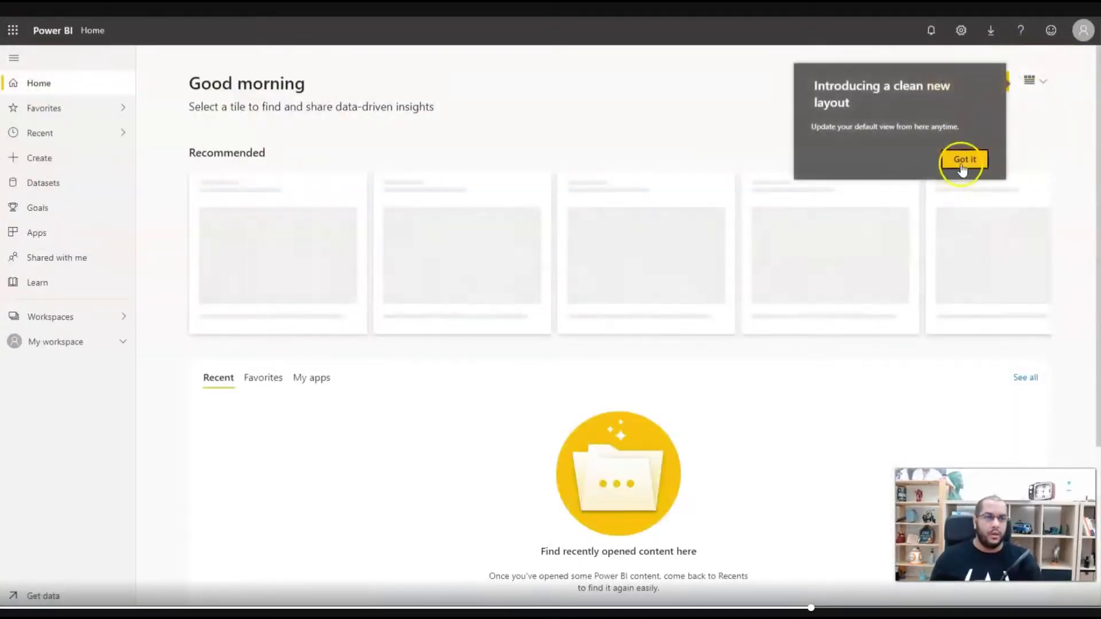
left_click(1080, 31)
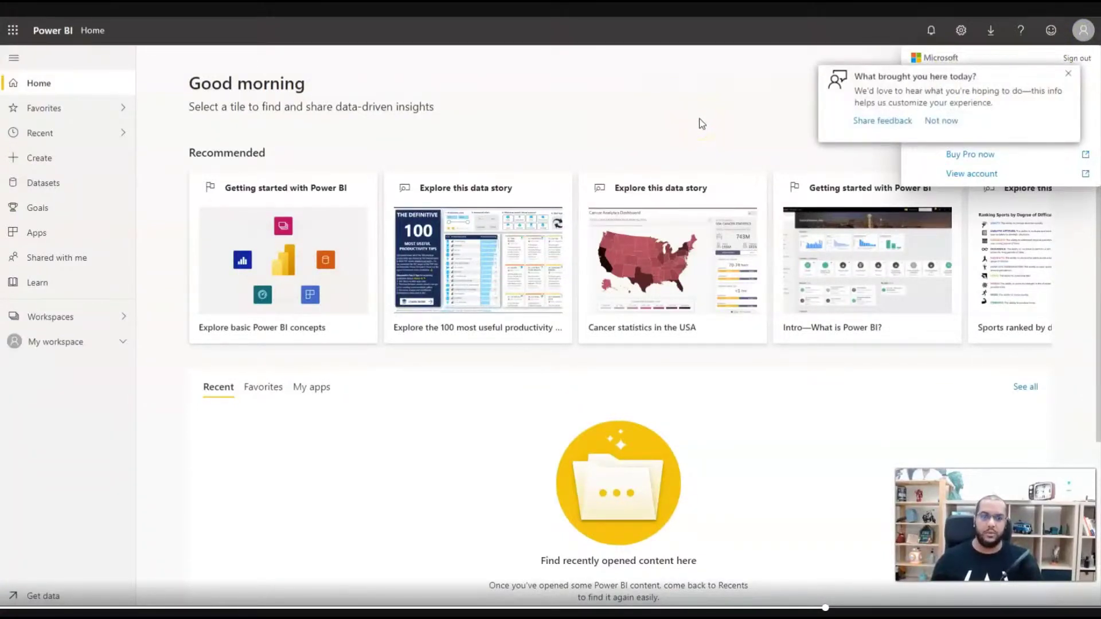
left_click(640, 568)
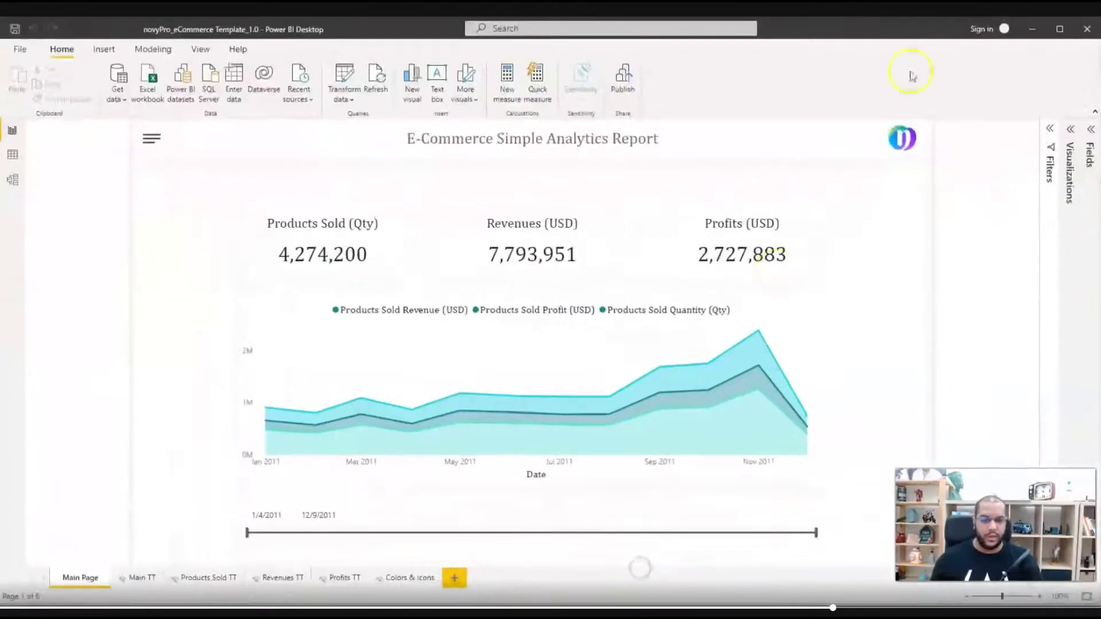
- Start the Power BI Desktop sign-in, pasting the member's e-mail copied from Gmail
left_click(988, 31)
left_click(479, 317)
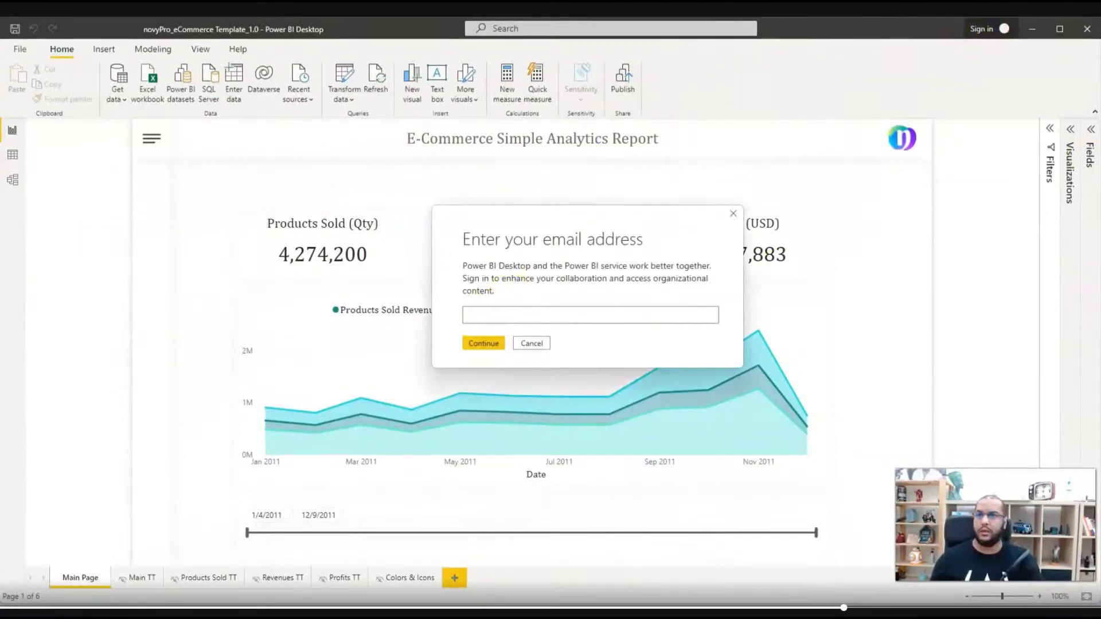
key("alt+Tab")
scroll(533, 226, "up", 2)
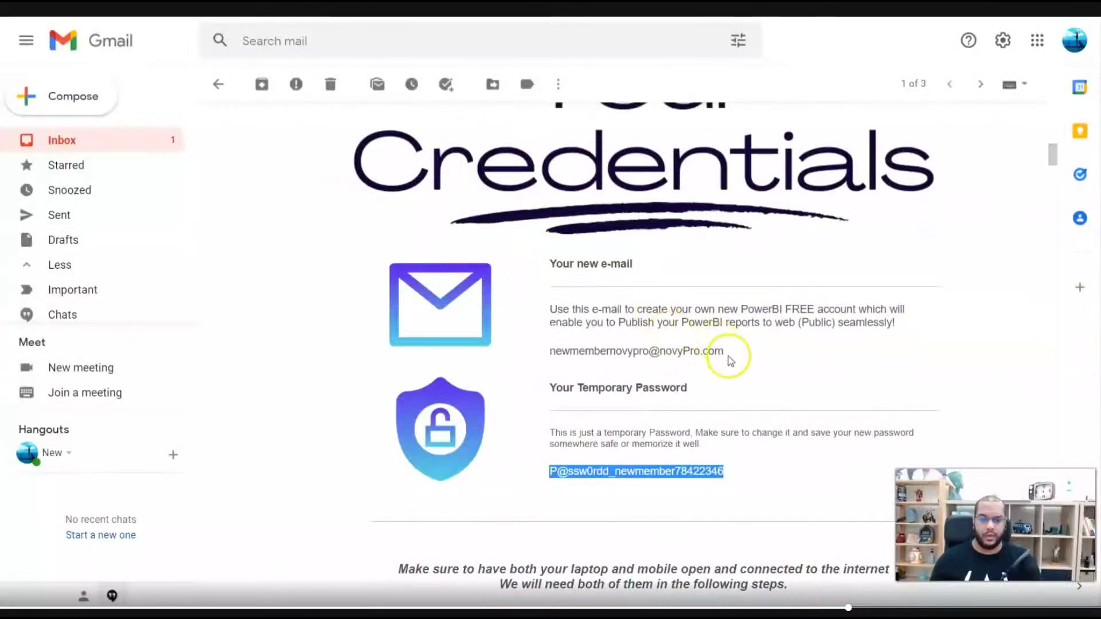
left_click_drag(731, 360, 550, 361)
key("ctrl+c")
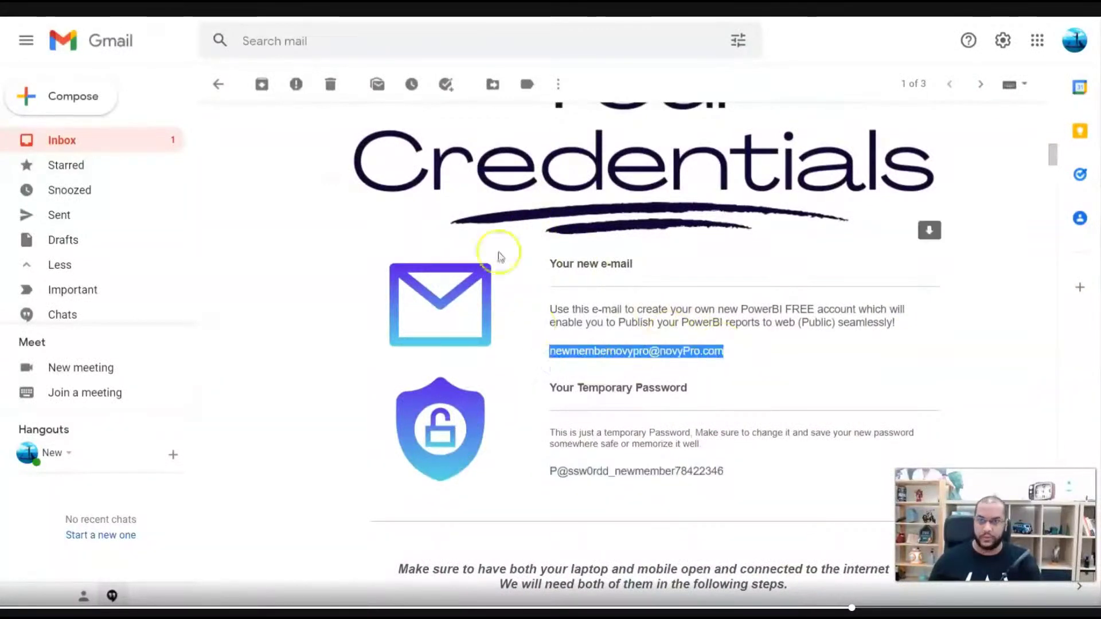
left_click(615, 612)
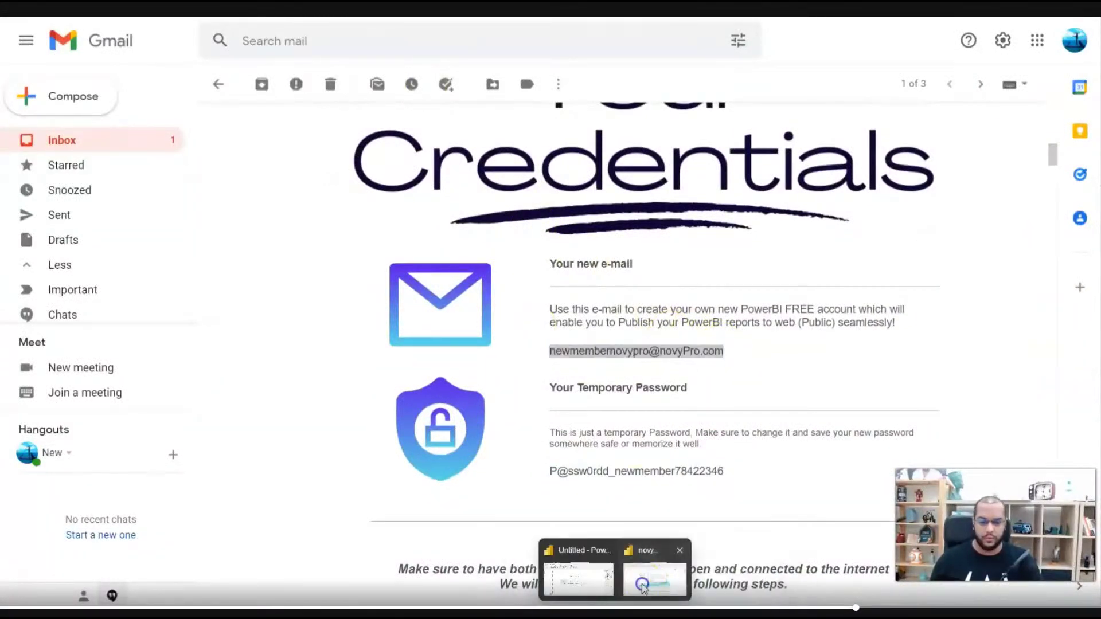
left_click(642, 585)
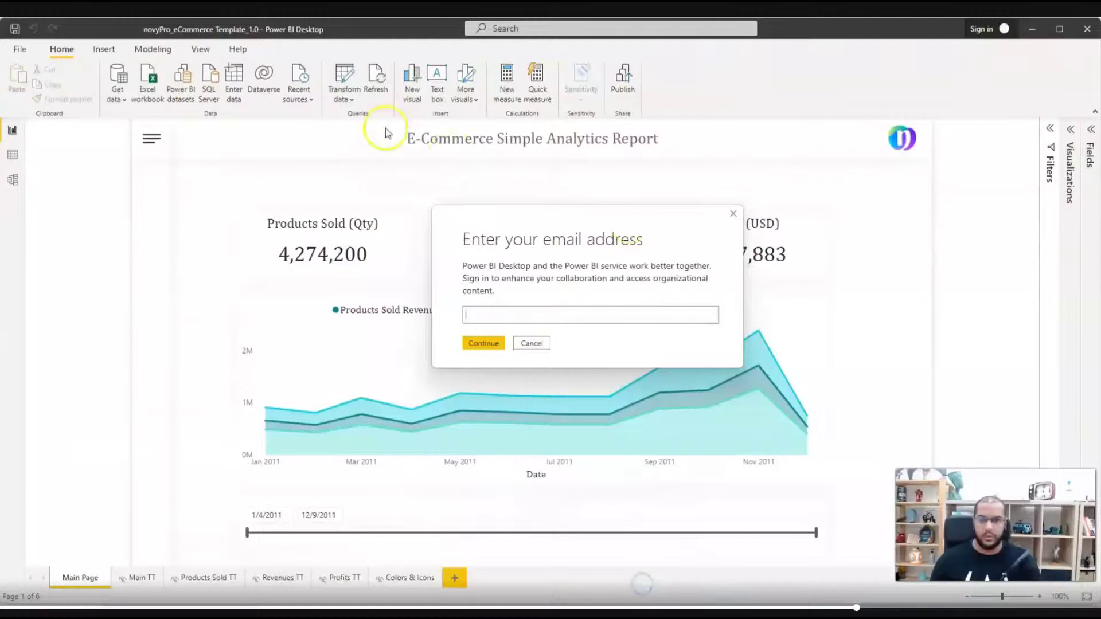
left_click(578, 319)
key("ctrl+v")
left_click(484, 344)
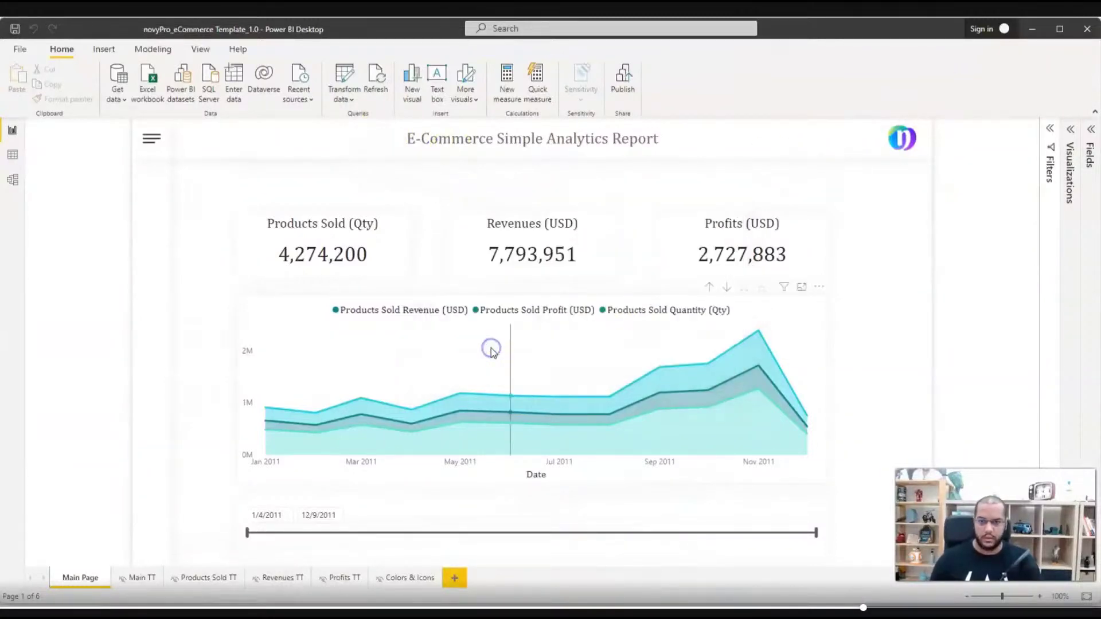
- Choose another account and sign in with the member's e-mail and password
mouse_move(491, 349)
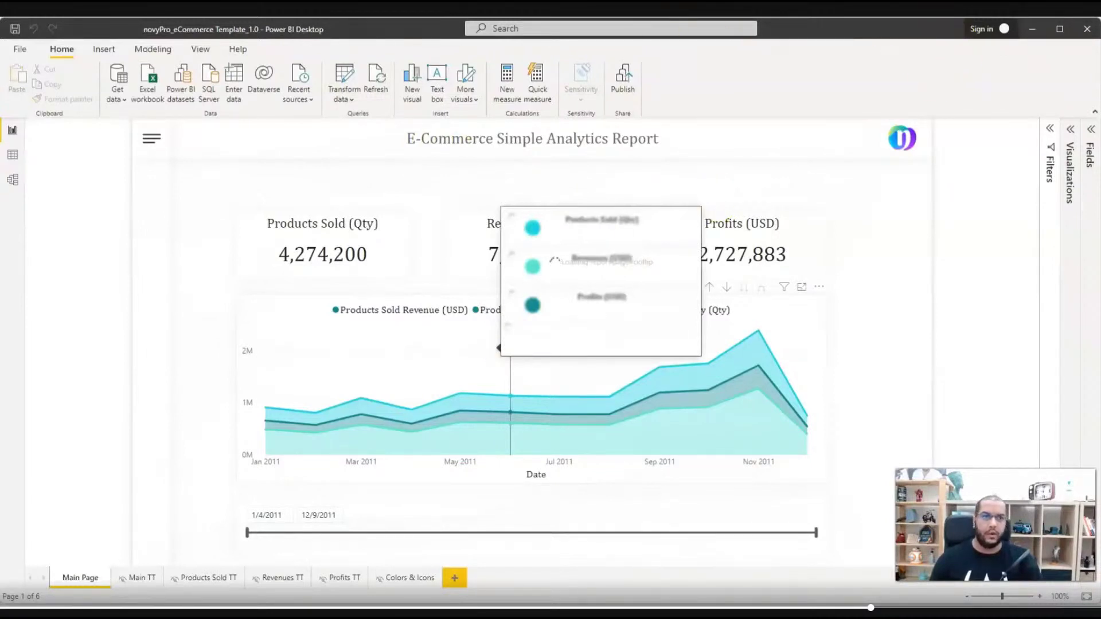
left_click(793, 98)
left_click(954, 61)
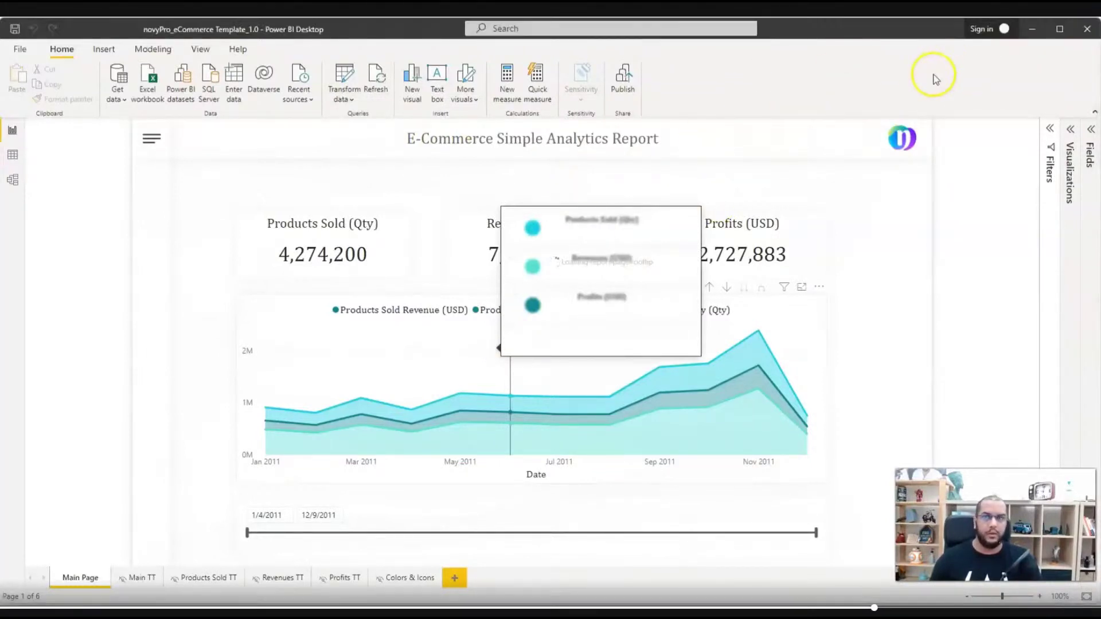
left_click(959, 46)
left_click(677, 98)
left_click(580, 128)
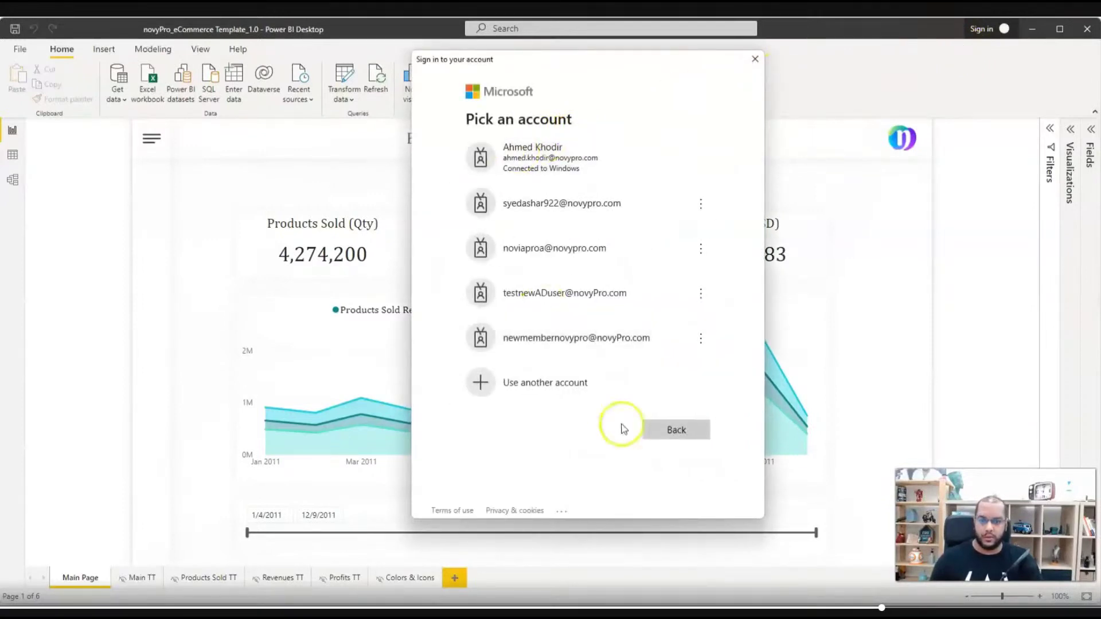
left_click(551, 386)
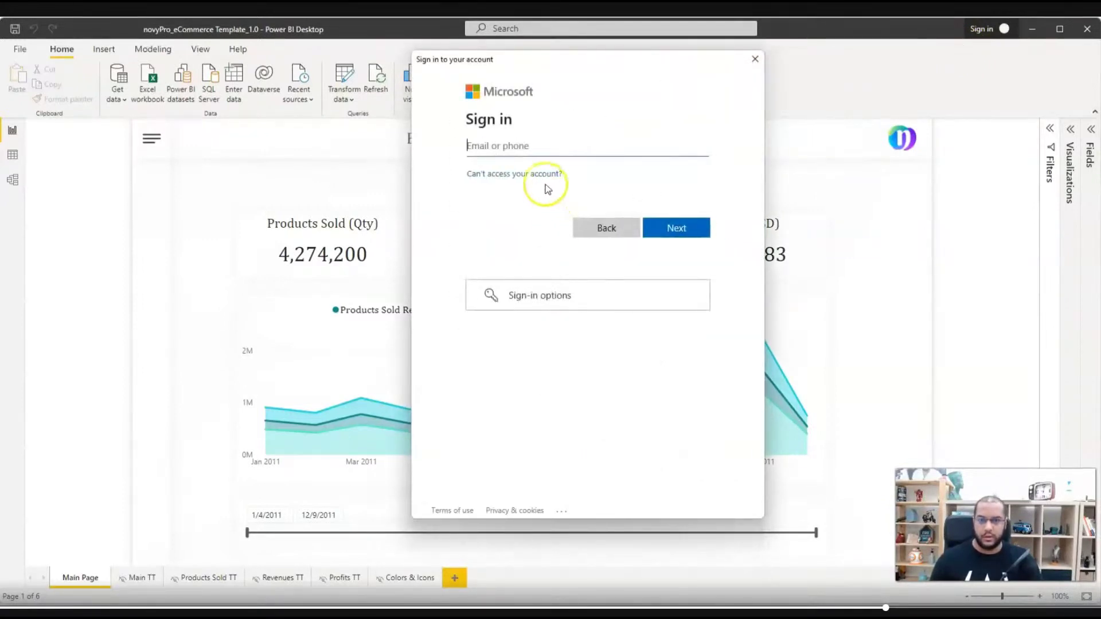
key("ctrl+v")
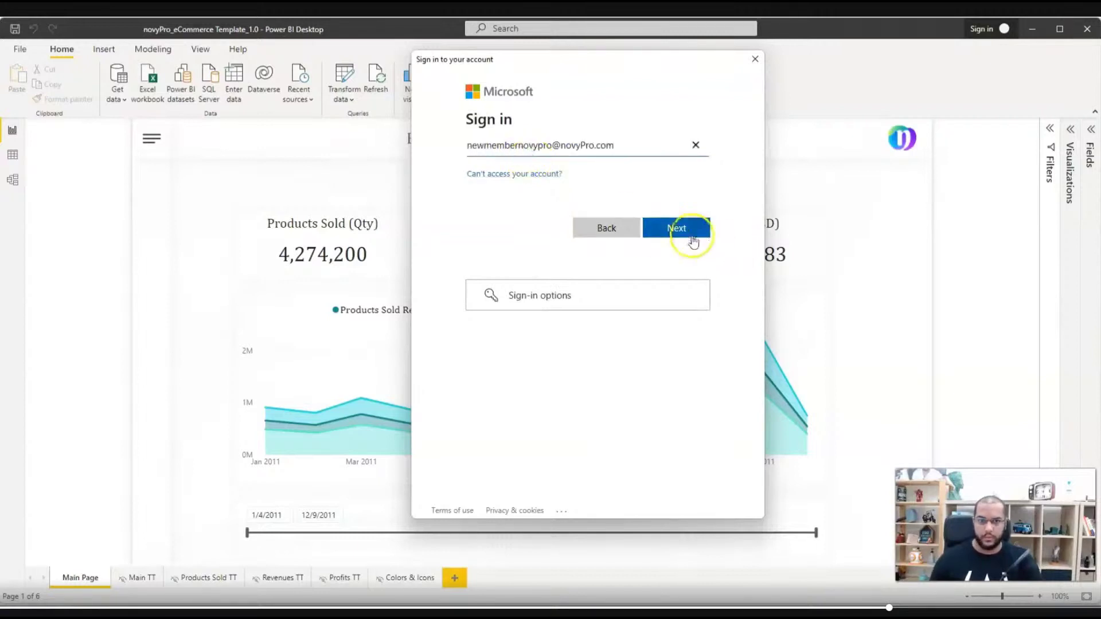
left_click(678, 229)
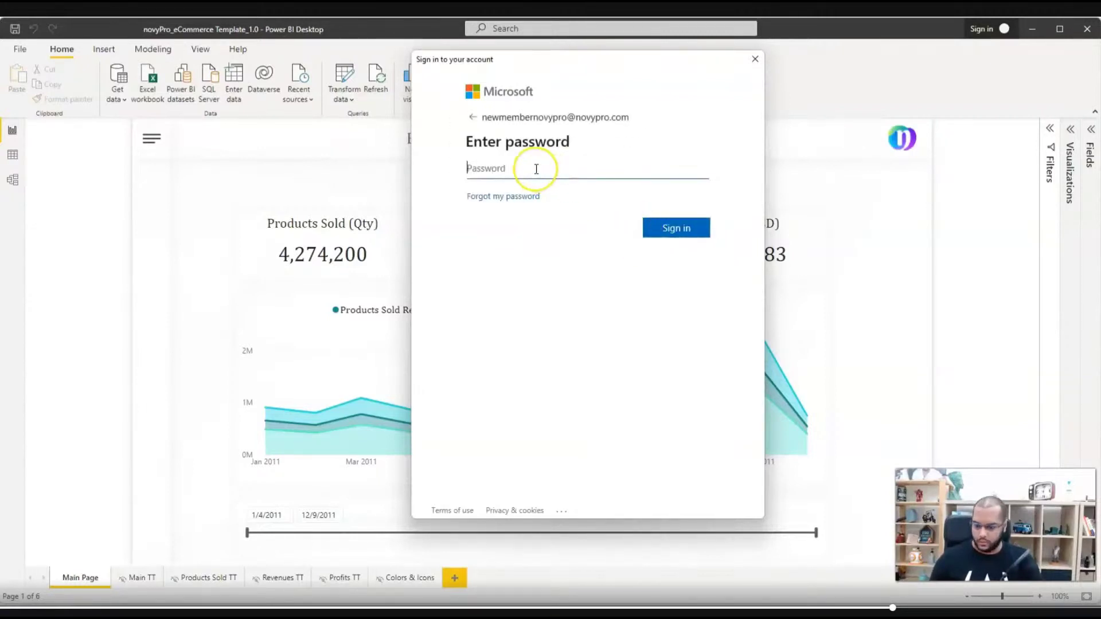
key("ctrl+v")
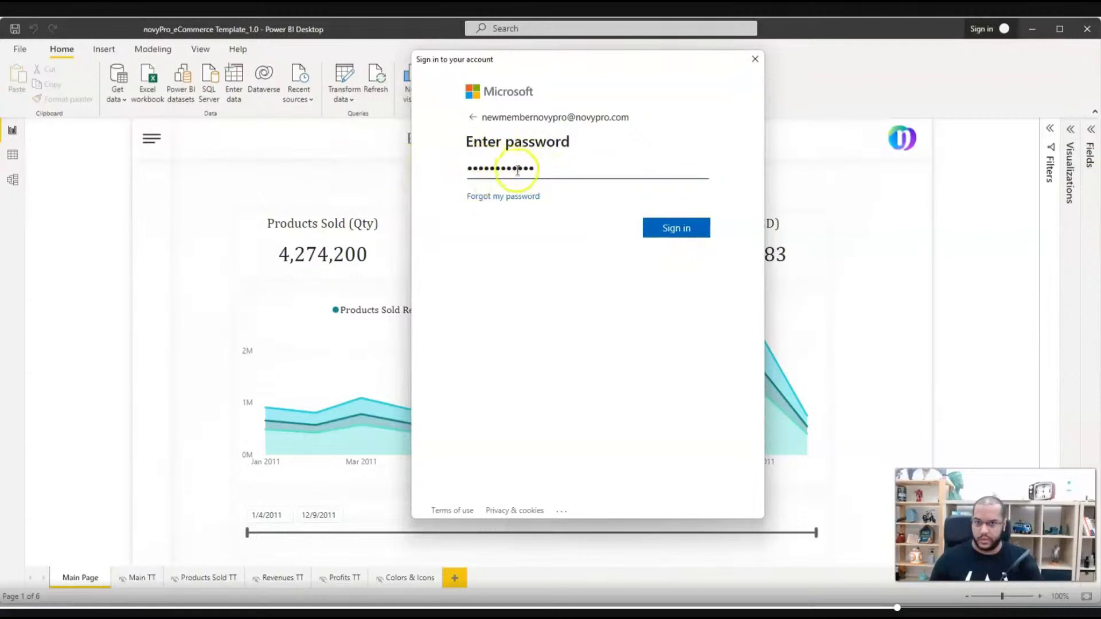
left_click(685, 228)
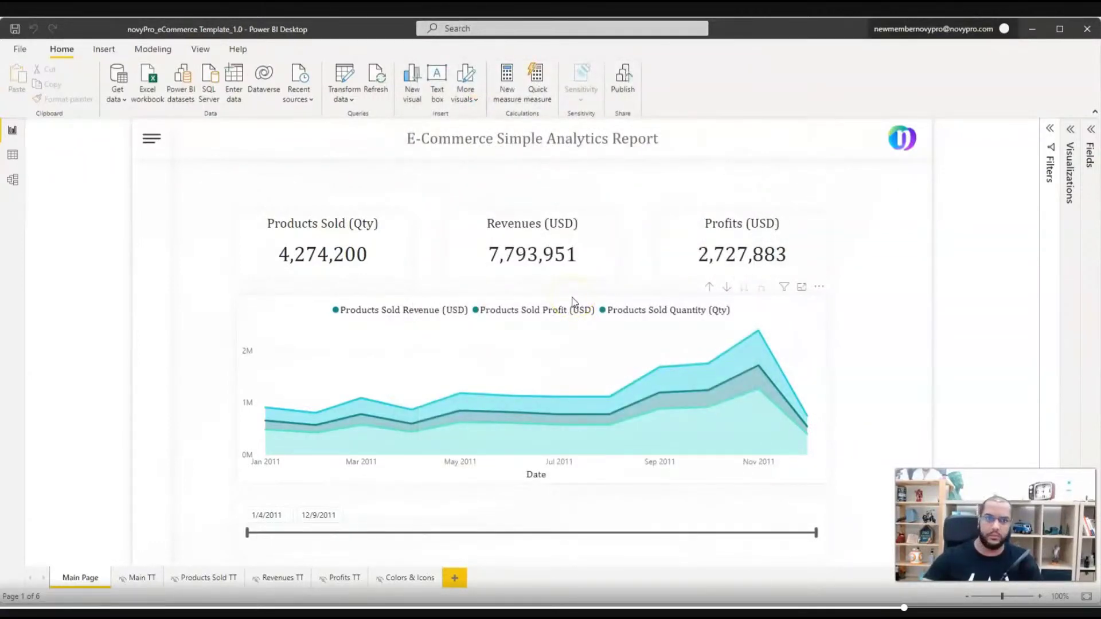
- Save and publish novyPro_eCommerce Template_1.0 to My workspace, then open it in Power BI online
left_click(921, 30)
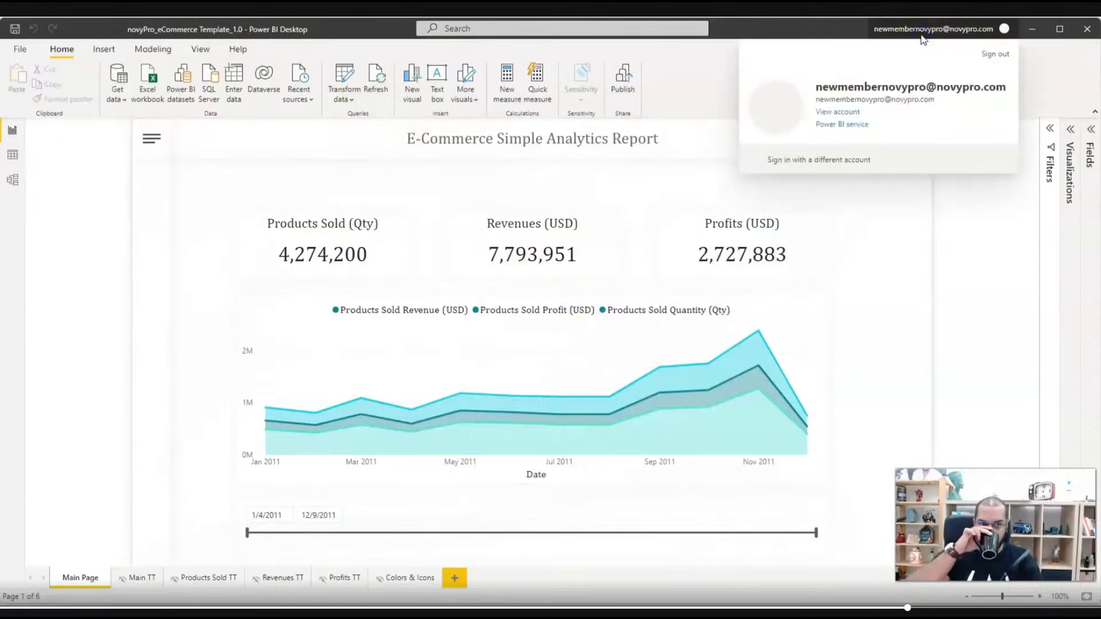
left_click(711, 78)
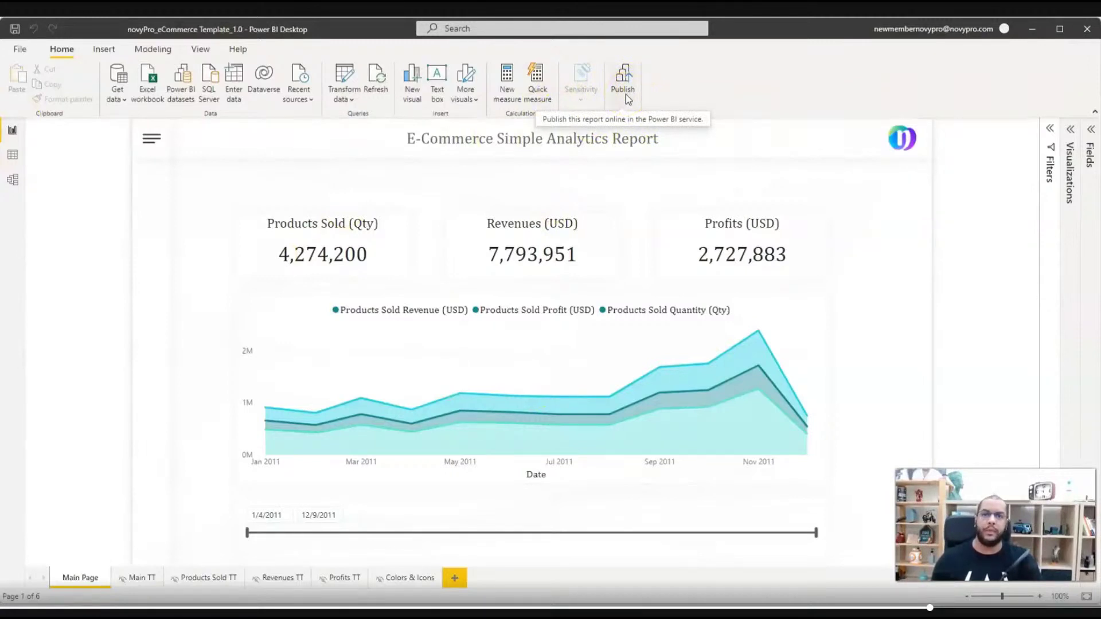
left_click(625, 94)
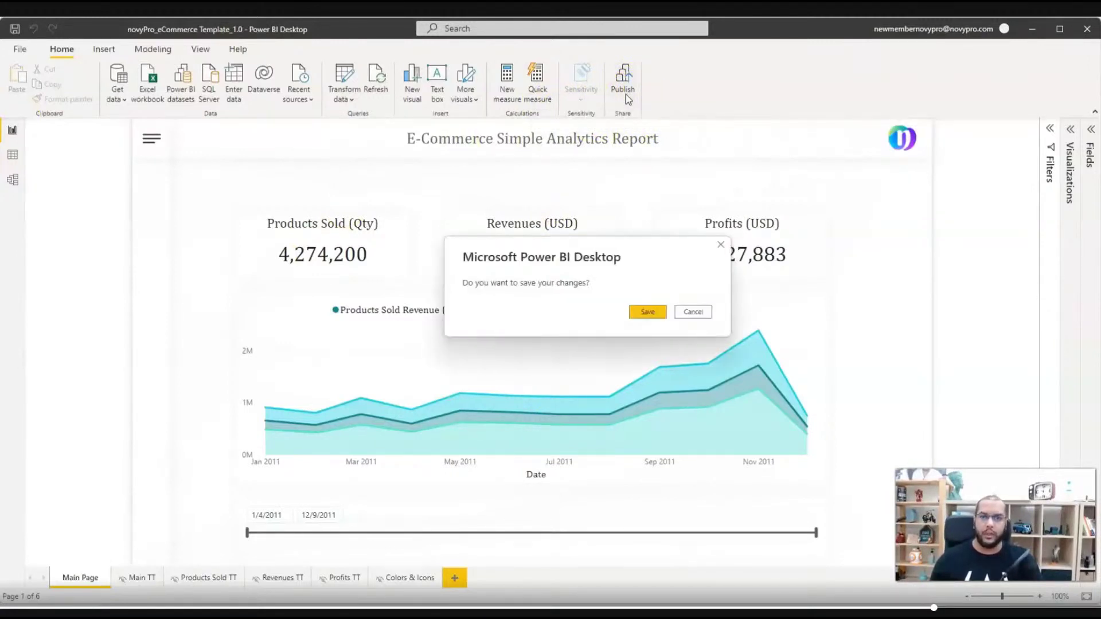
left_click(645, 312)
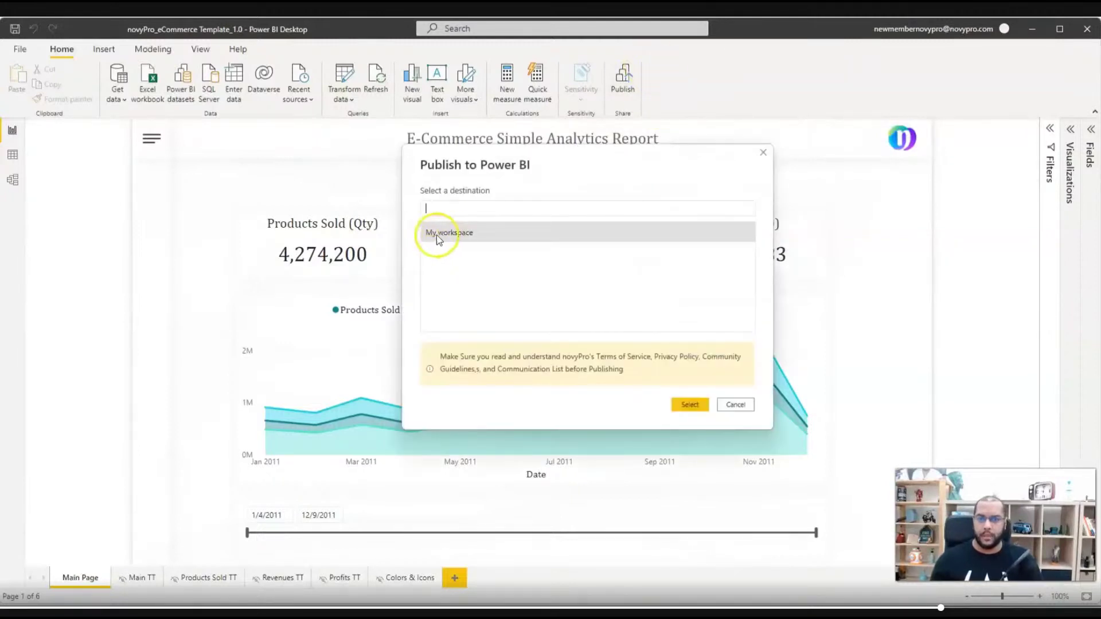
left_click(438, 235)
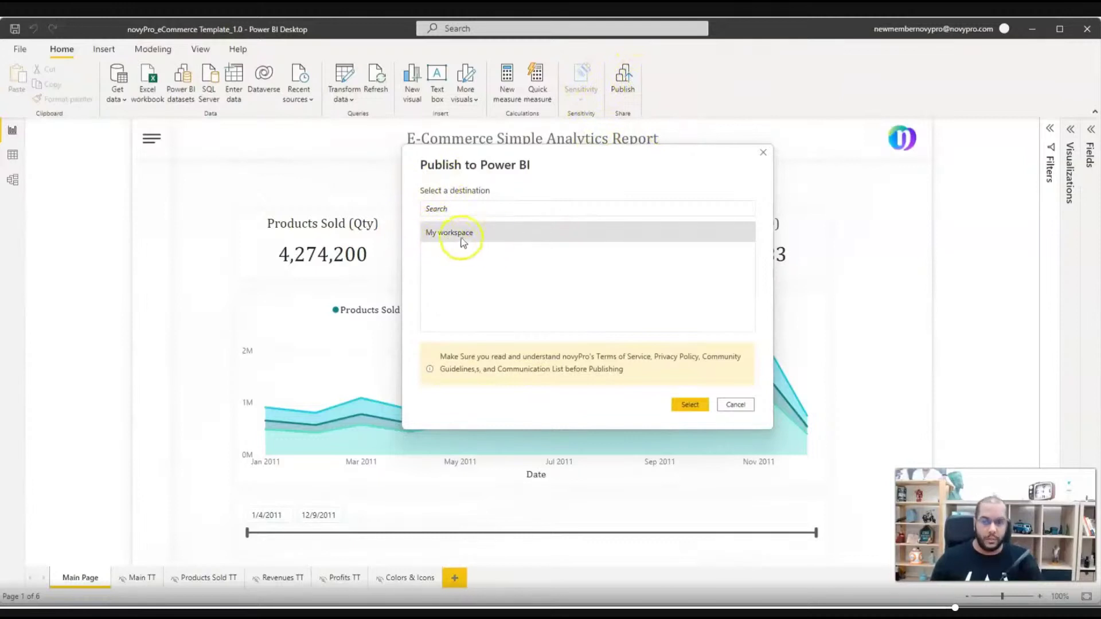
left_click(690, 404)
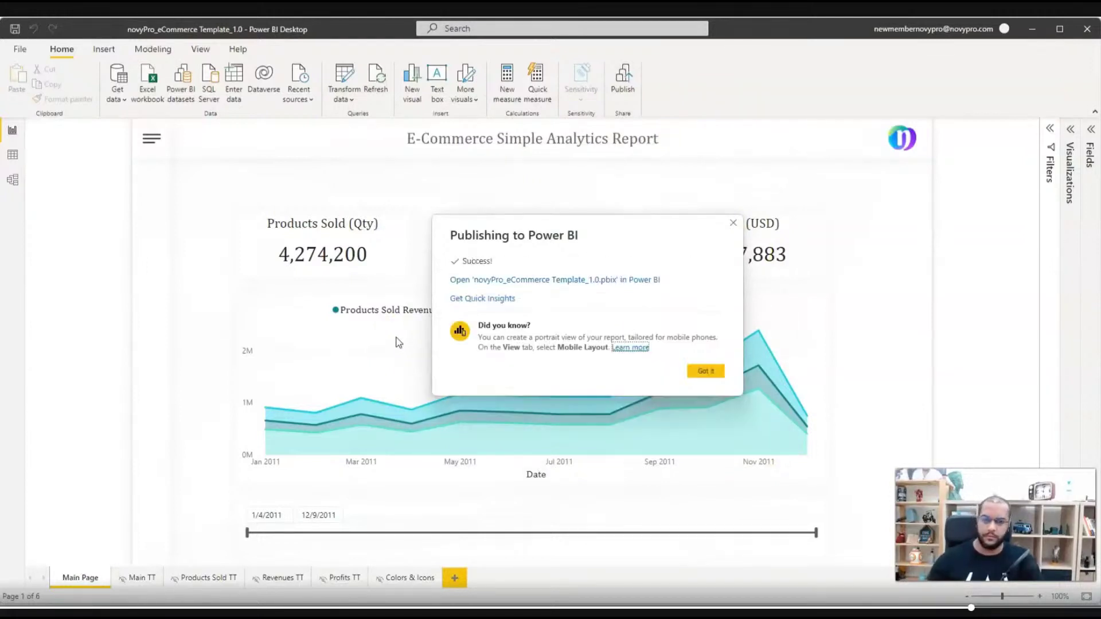
left_click(546, 280)
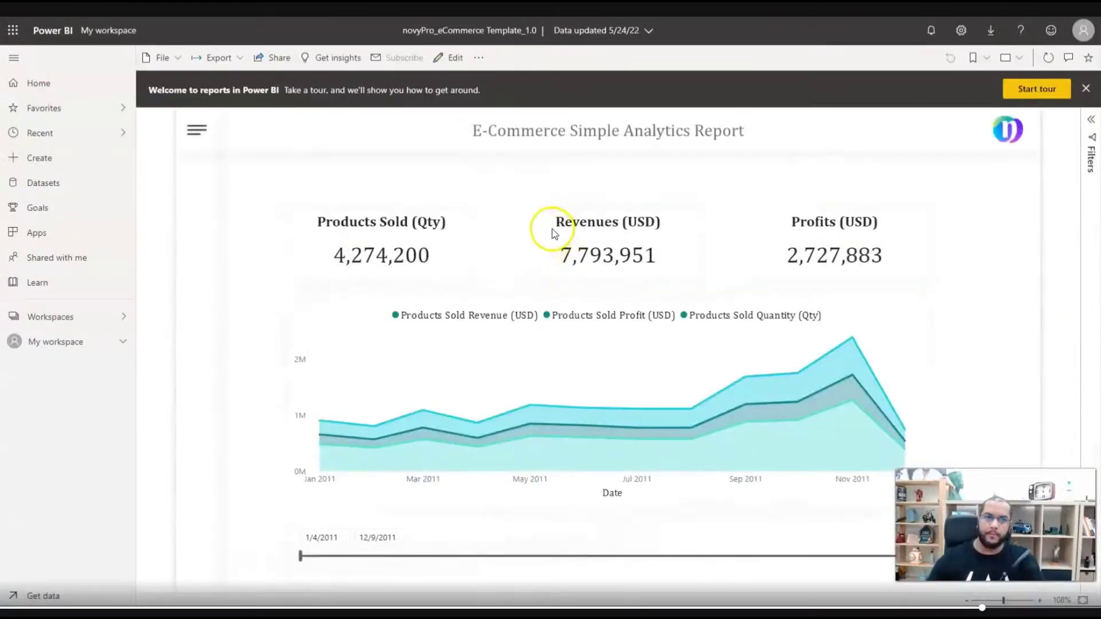
- Open novyPro_eCommerce Template_1.0 from My workspace and bring up File > Embed report
left_click(1083, 31)
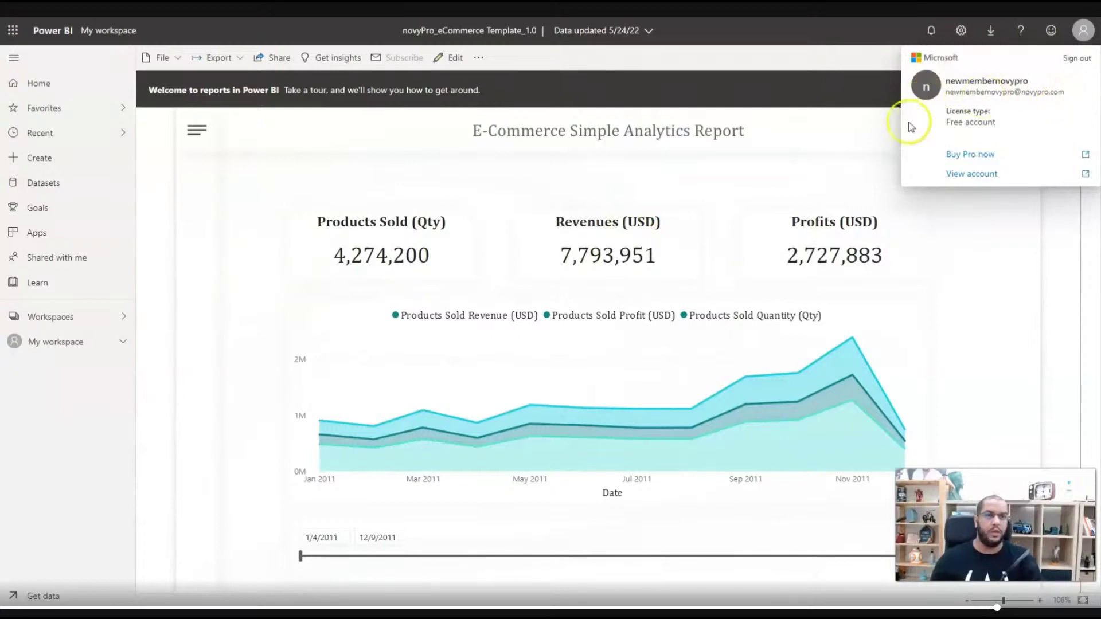
left_click(173, 56)
left_click(594, 86)
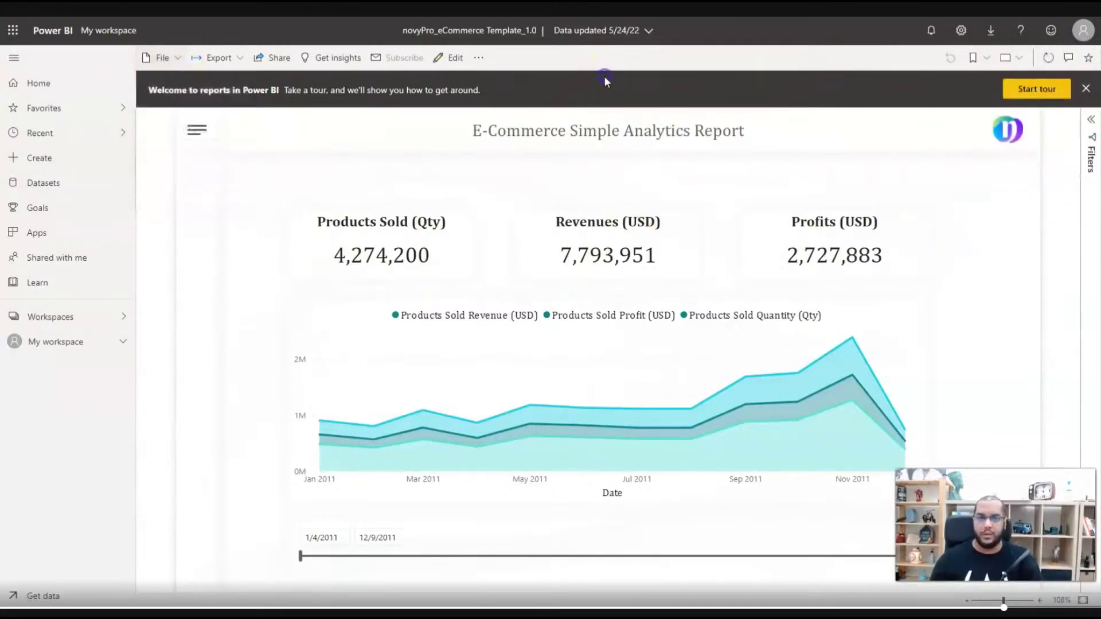
left_click(67, 319)
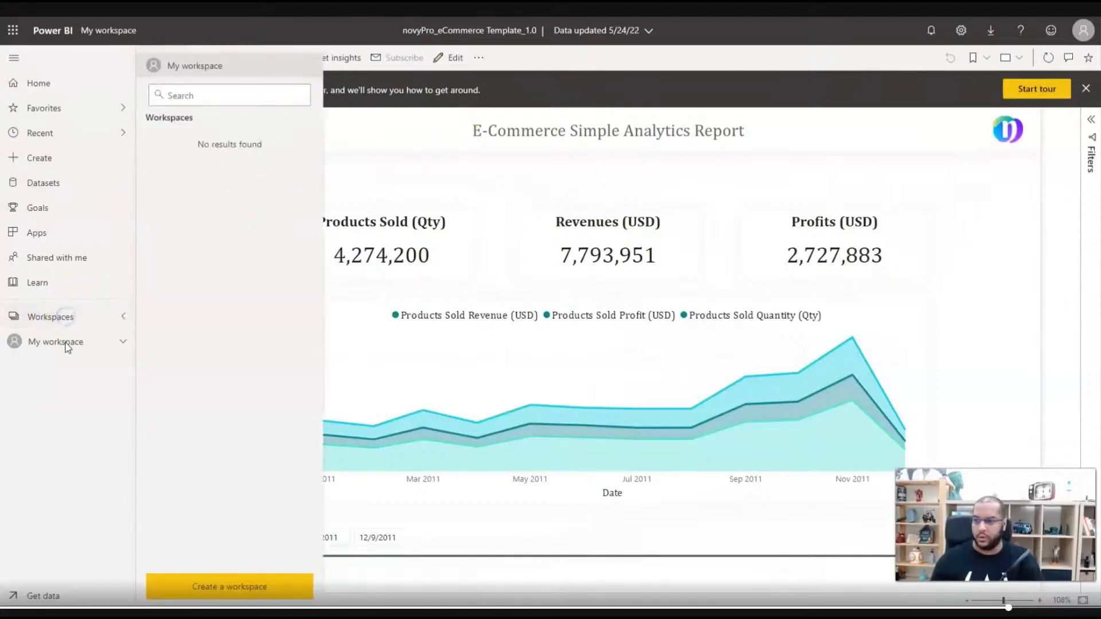
left_click(65, 342)
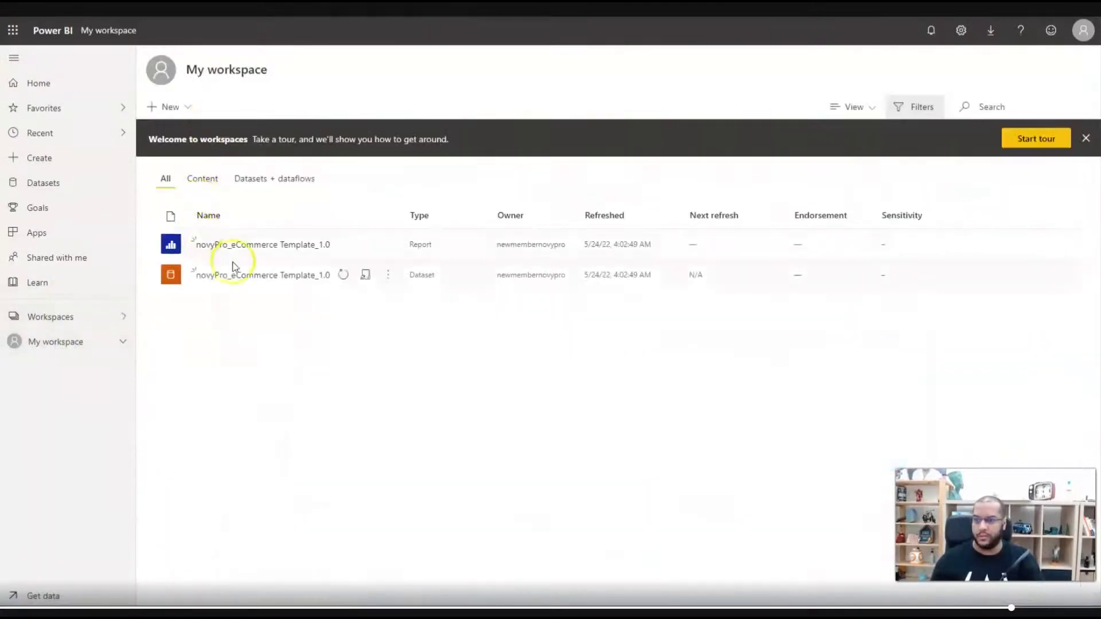
left_click(231, 245)
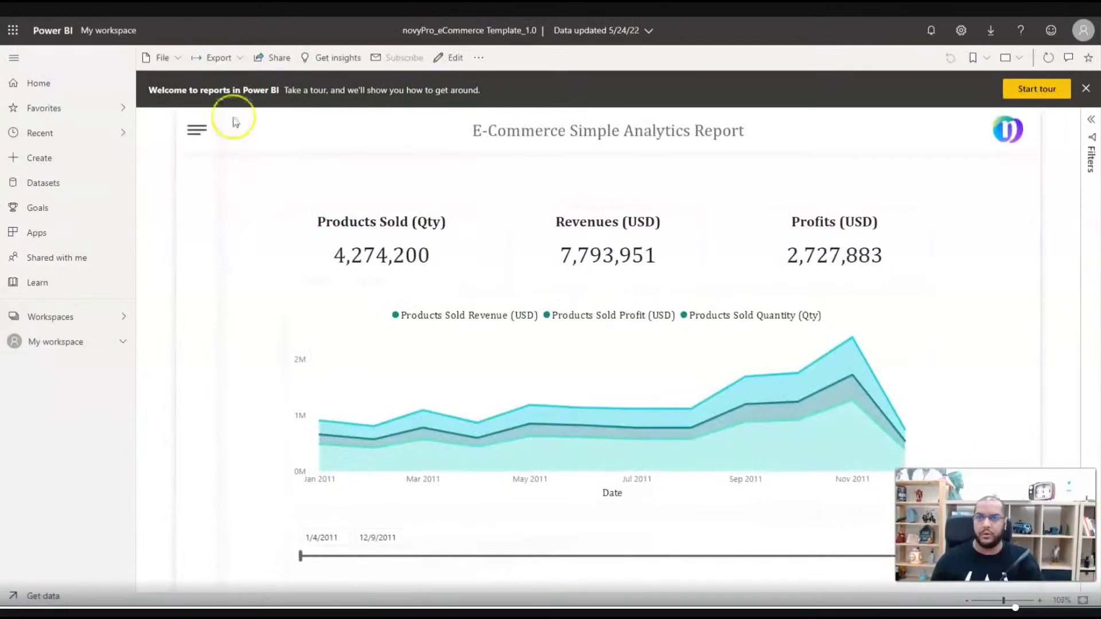
left_click(178, 57)
mouse_move(183, 161)
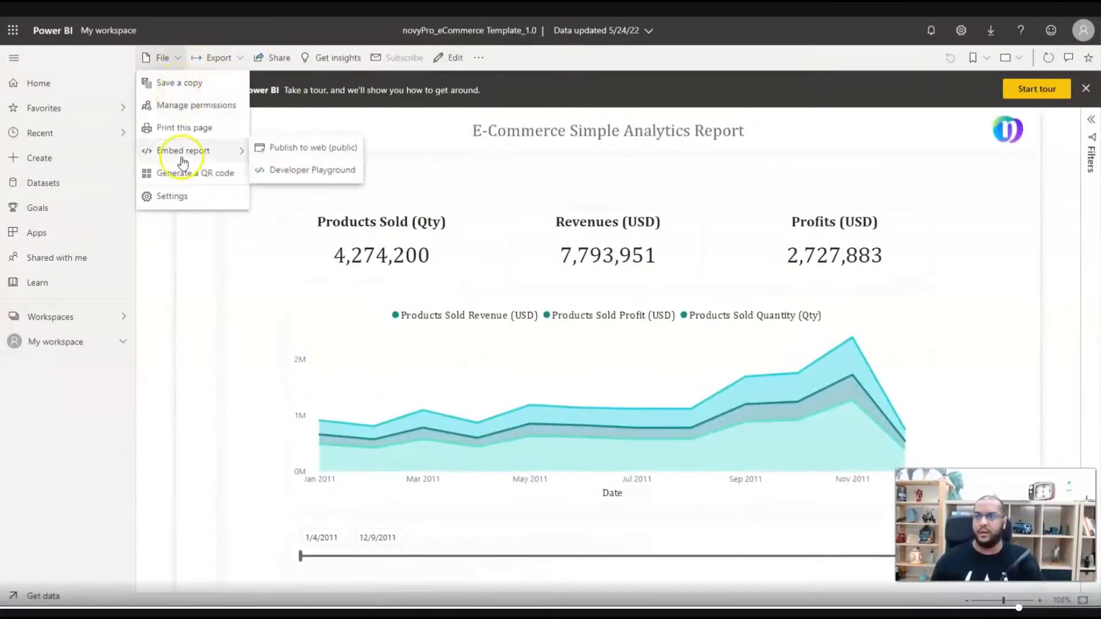
- Create and publish a Publish to web (public) embed code, then copy the report link
left_click(307, 151)
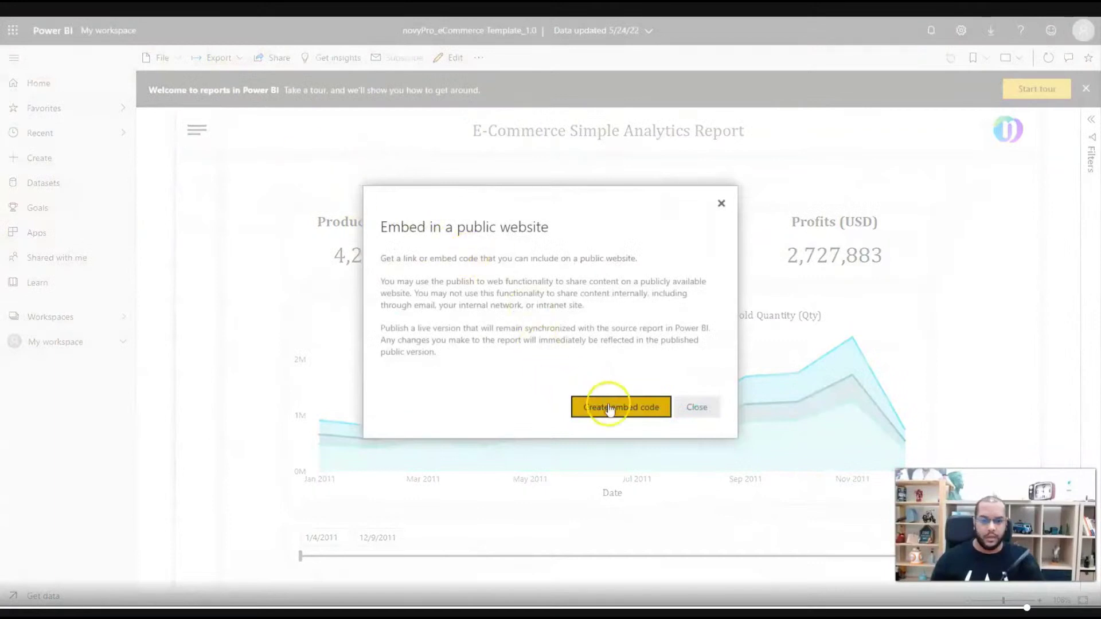
left_click(610, 409)
left_click(641, 408)
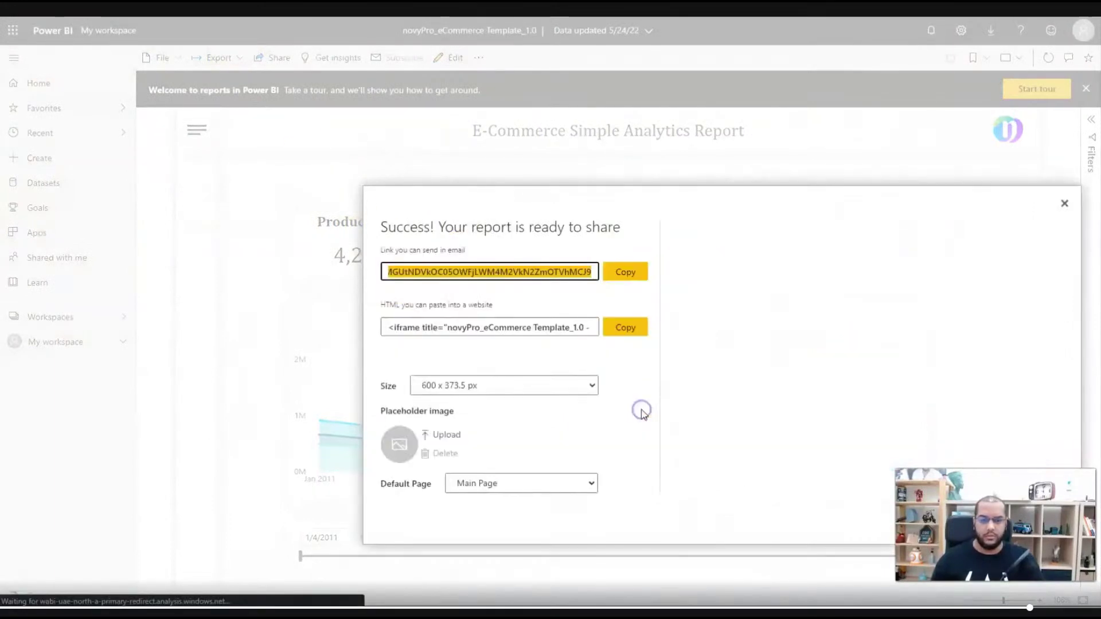
left_click(626, 272)
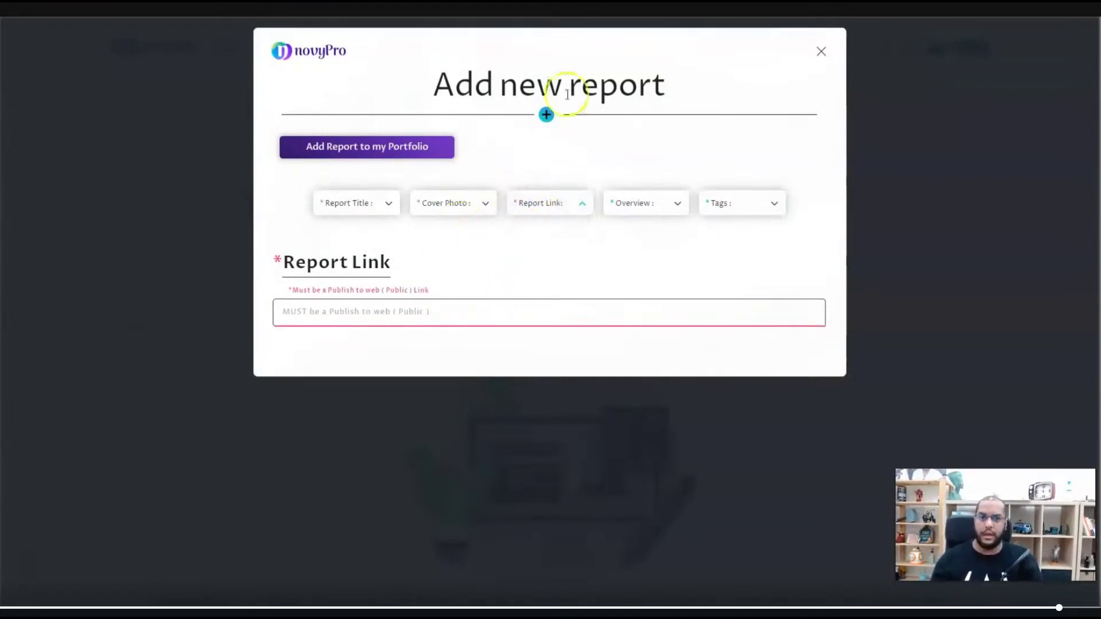
- Paste the public Power BI link as the report link and try out the embedded preview
left_click(398, 310)
key("ctrl+v")
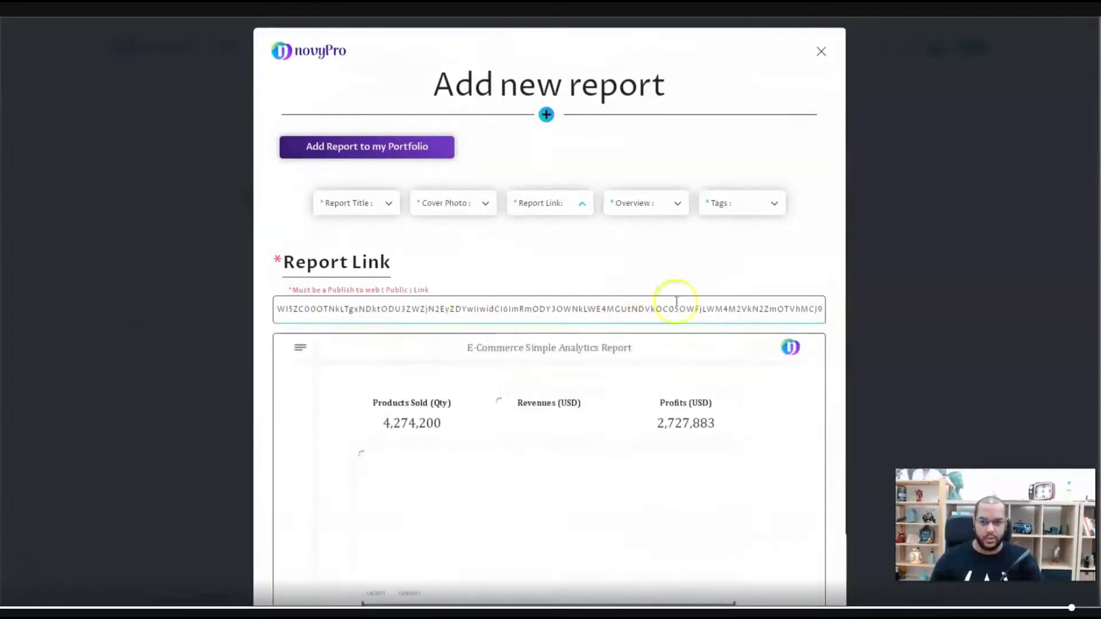
scroll(751, 306, "down", 2)
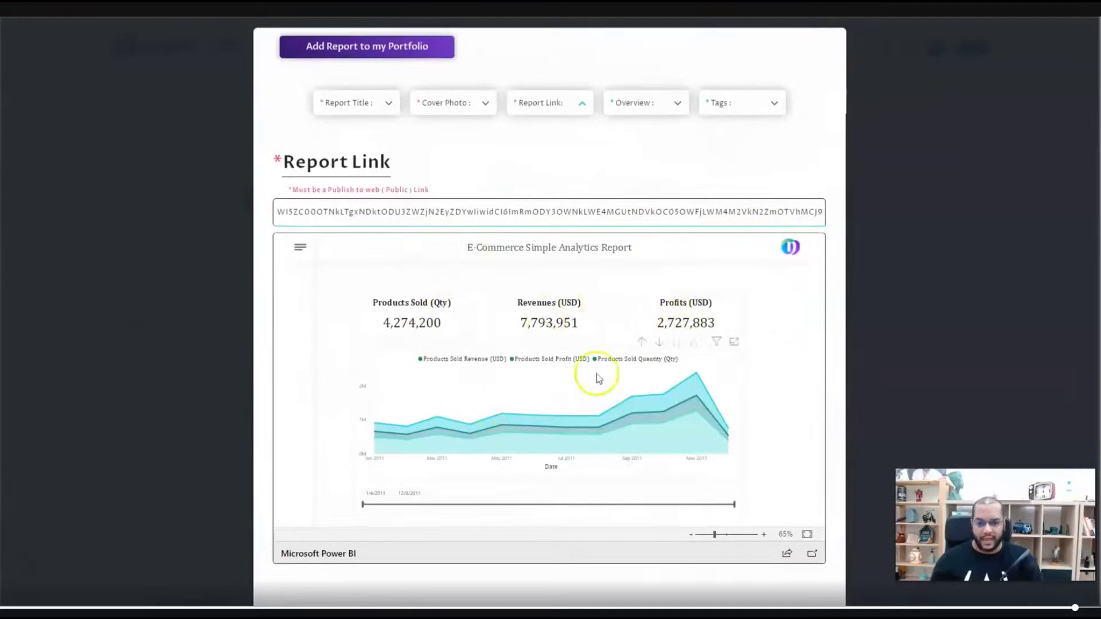
left_click_drag(734, 504, 777, 521)
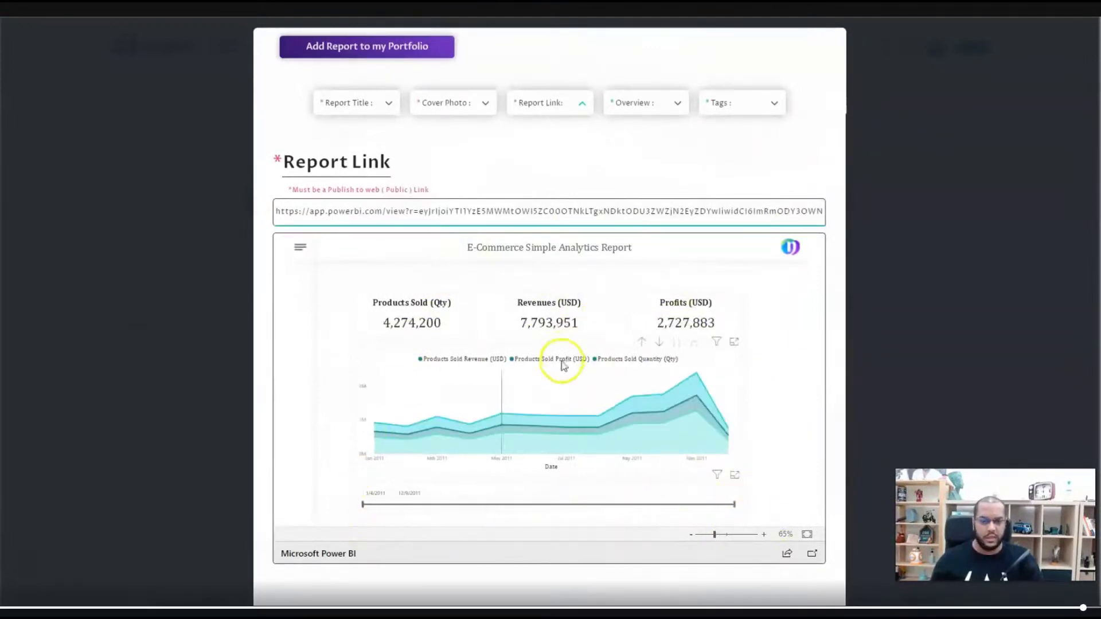
left_click(300, 248)
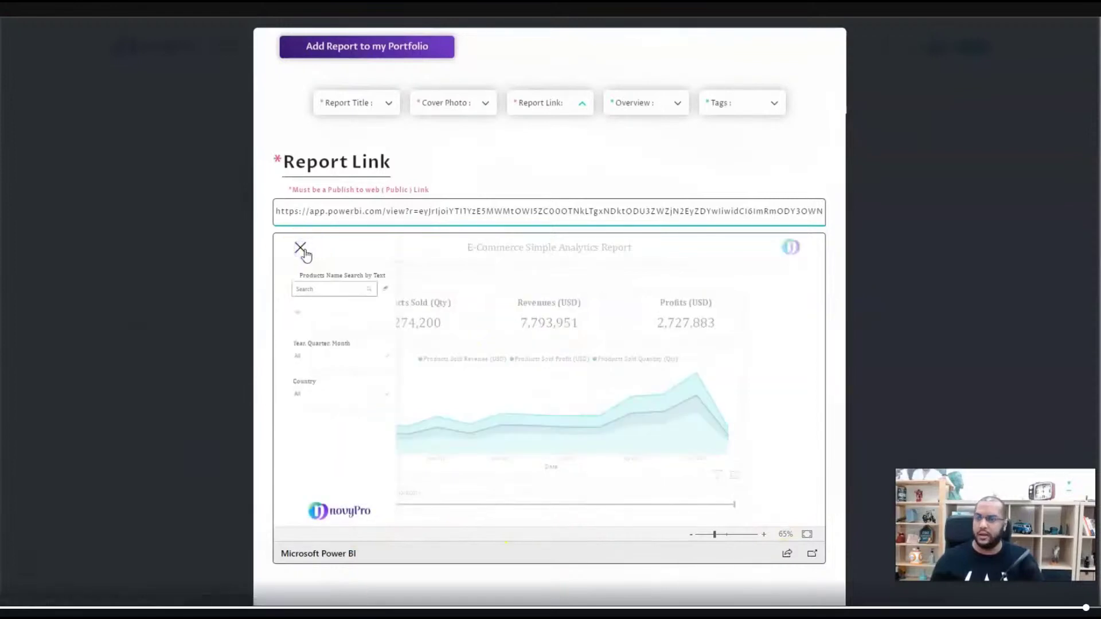
left_click(302, 250)
scroll(363, 164, "up", 2)
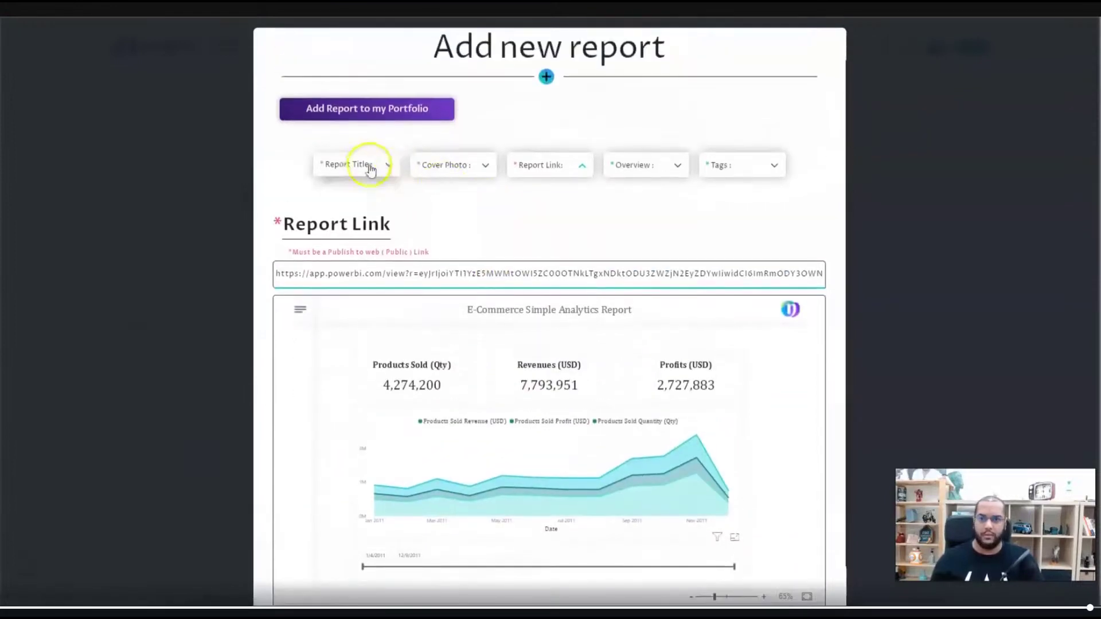
- Title the report 'E-Commerce 1000'
left_click(358, 166)
left_click(287, 241)
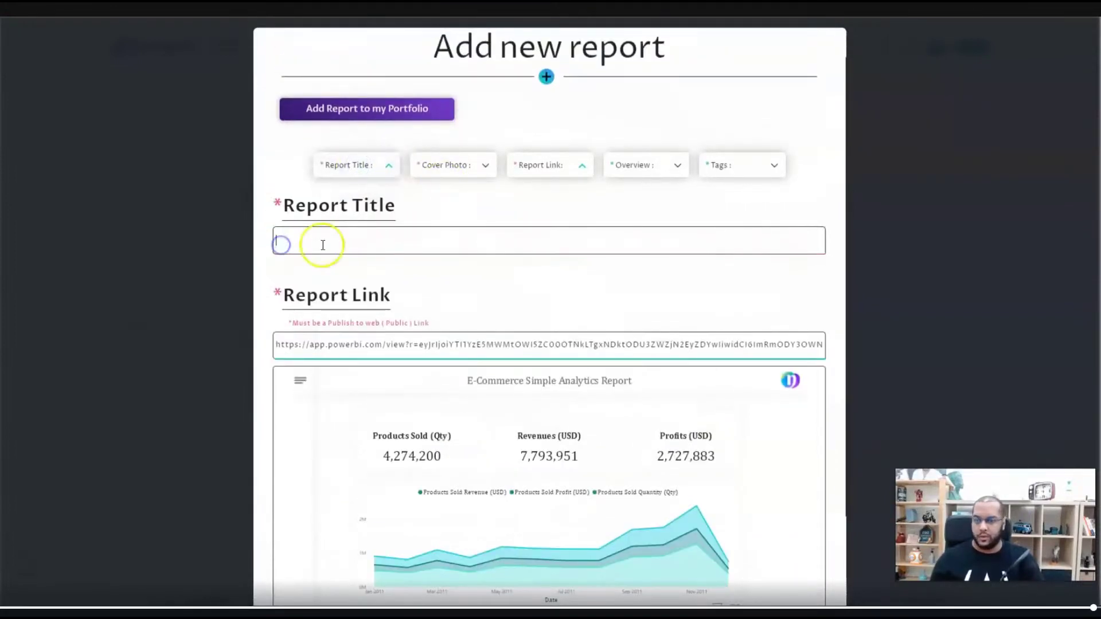
type("E-")
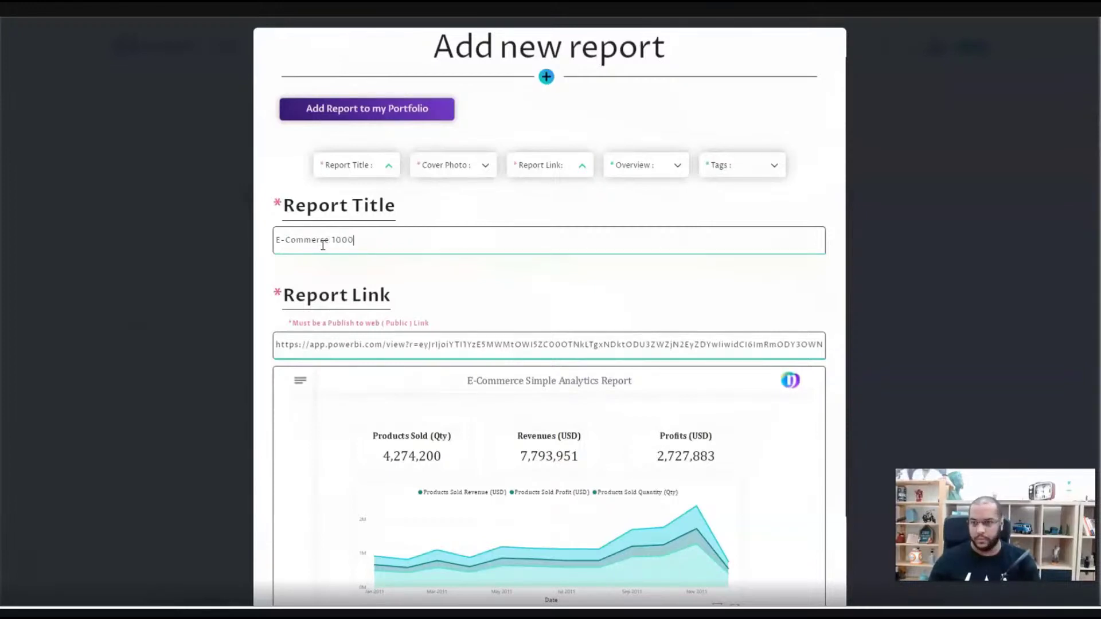
type("Commerce 1000")
left_click(358, 165)
left_click(460, 164)
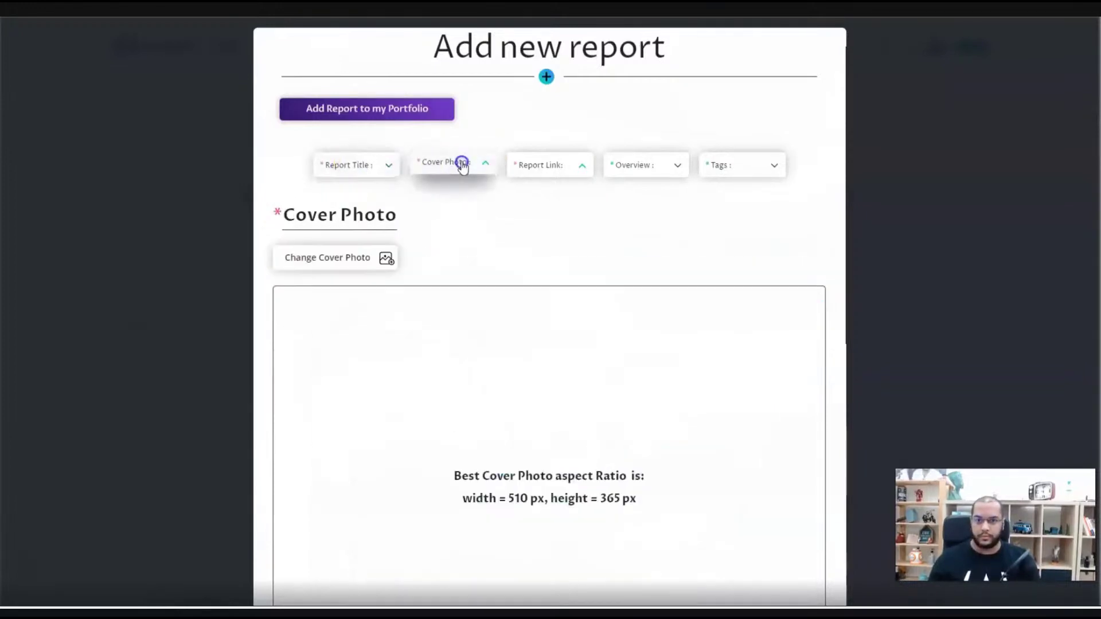
- Upload the Project Shot image as the report's cover photo
left_click(364, 254)
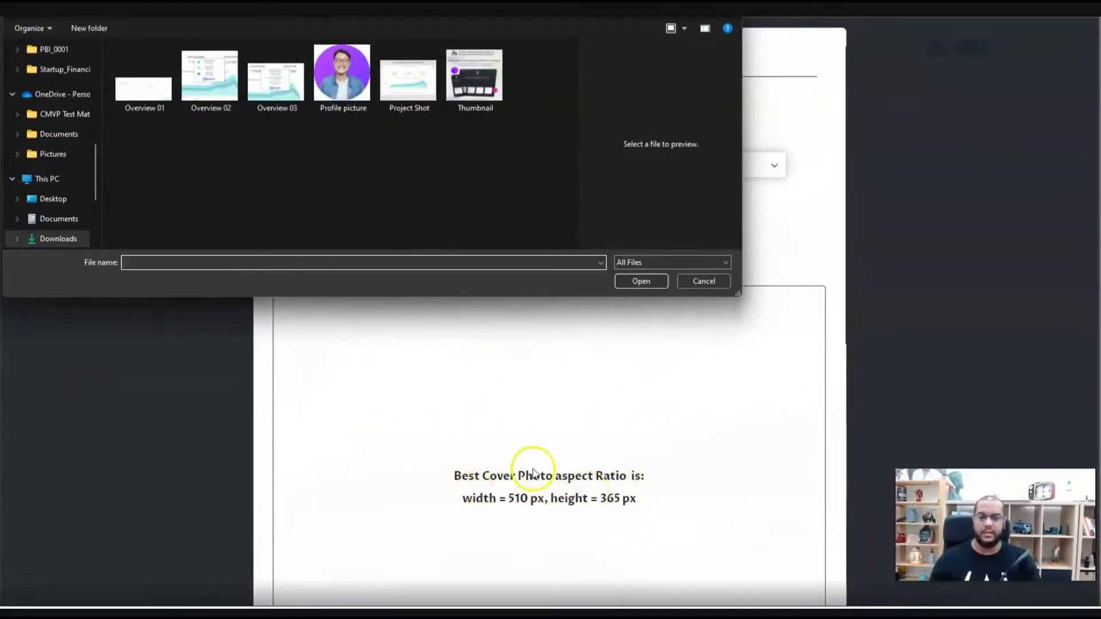
left_click(434, 103)
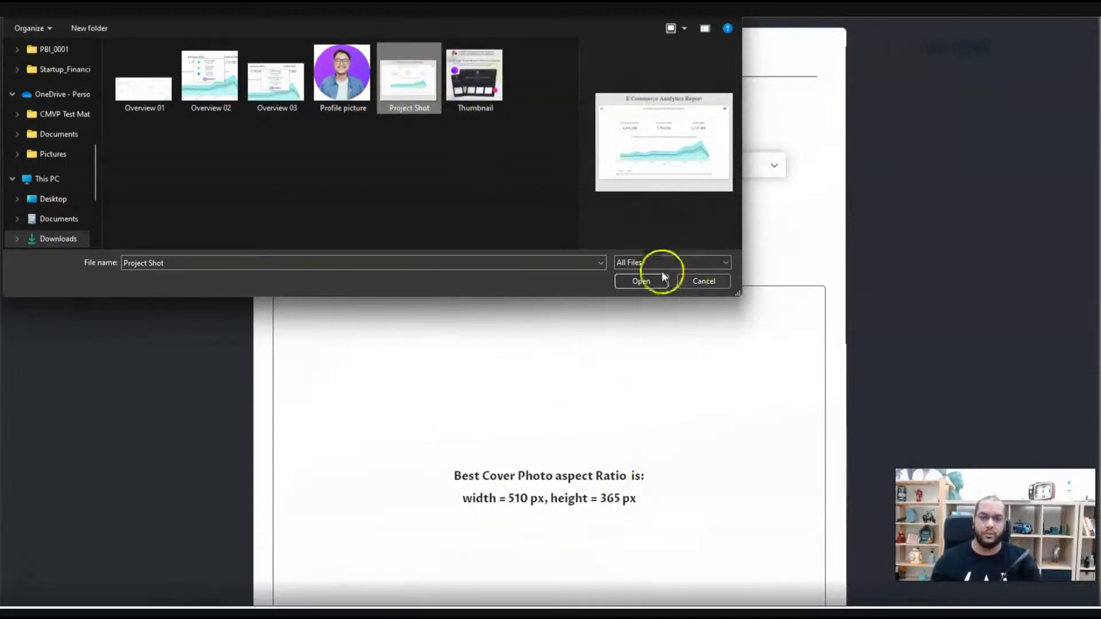
left_click(640, 281)
scroll(595, 247, "down", 2)
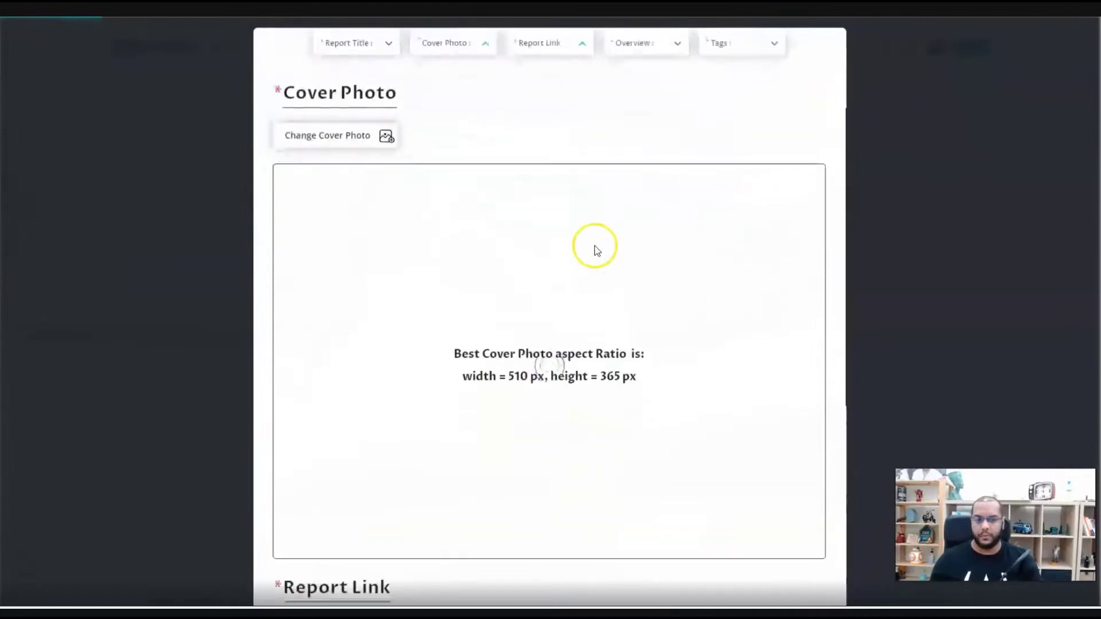
scroll(595, 250, "down", 1)
scroll(595, 250, "down", 2)
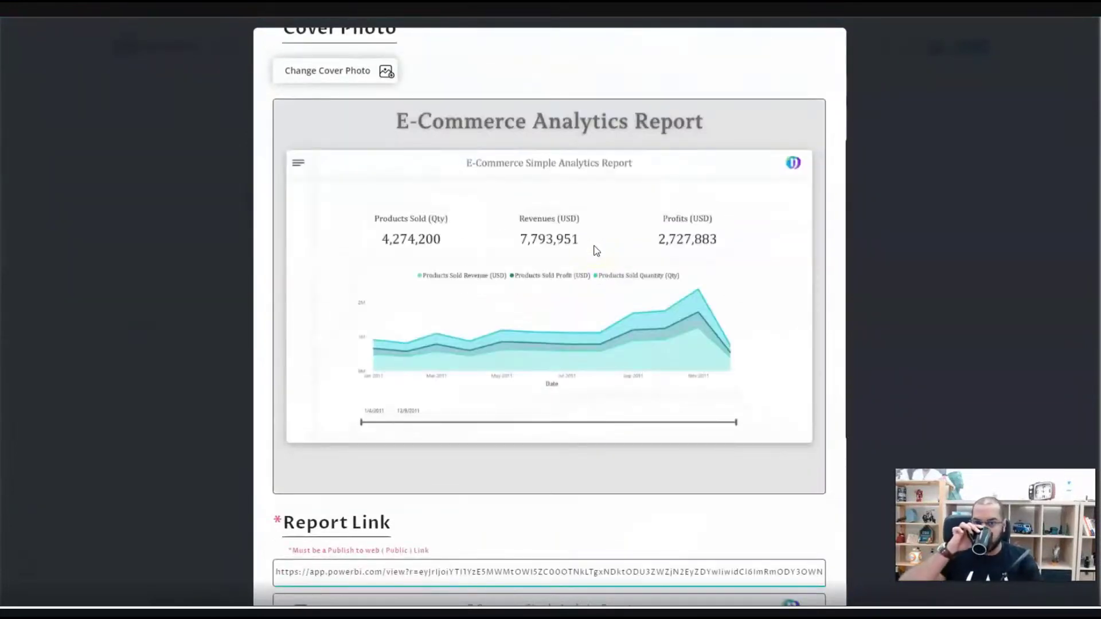
scroll(592, 246, "up", 4)
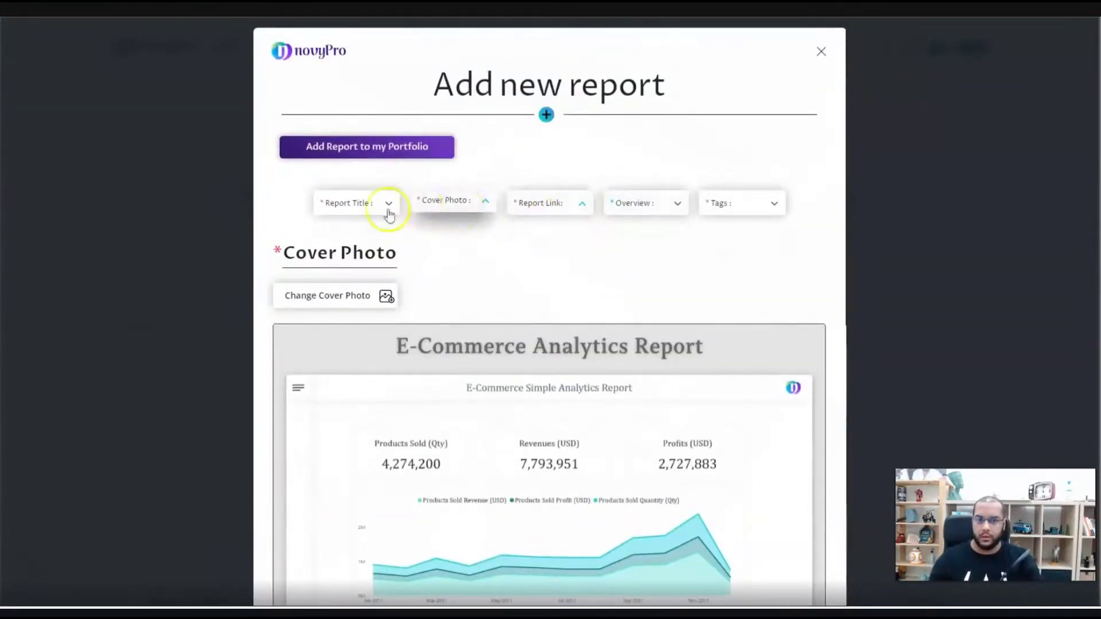
- Collapse the Cover Photo and Report Link sections and expand the Overview editor
left_click(450, 204)
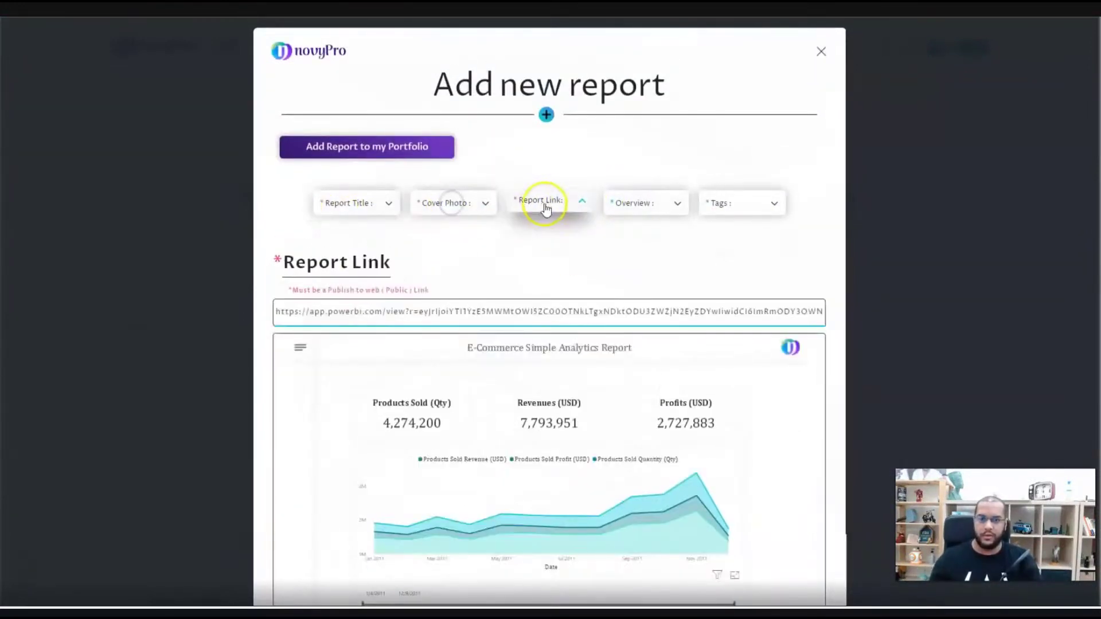
left_click(550, 205)
left_click(675, 204)
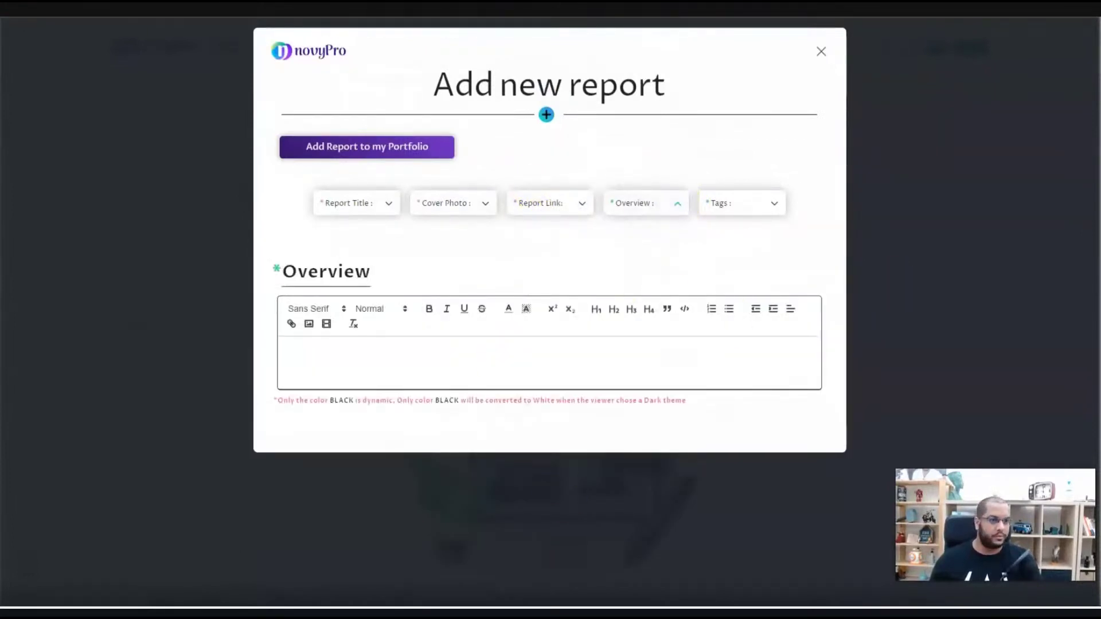
- Paste the Lorem ipsum placeholder paragraph into the Overview, followed by an empty line
left_click(419, 350)
type("\"Lorem ipsum dolor sit amet, consectetur adipiscing elit, sed do eiusmod tempor incididunt ut labore et dolore magna aliqua. Ut enim ad minim veniam, quis nostrud exercitation ullamco laboris nisi ut aliquip ex ea commodo consequat. Duis aute irure dolor in reprehenderit in voluptate velit esse cillum dolore eu fugiat nulla pariatur. Excepteur sint occaecat cupidatat non proident, sunt in culpa qui officia deserunt mollit anim id est laborum.\"")
left_click(336, 386)
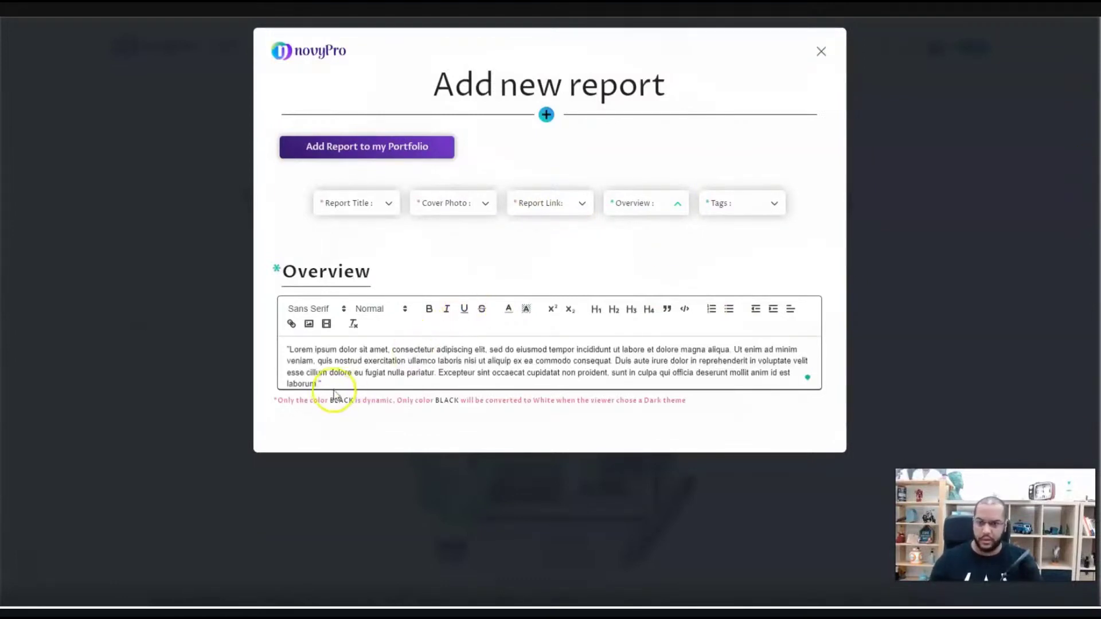
key("Return")
key("Return")
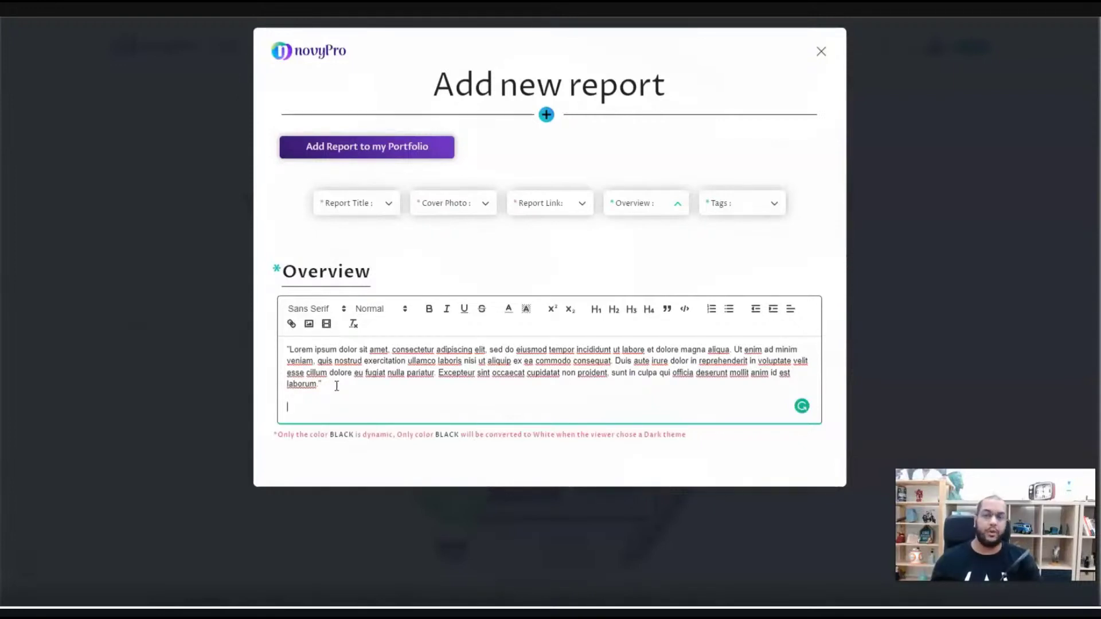
left_click(332, 448)
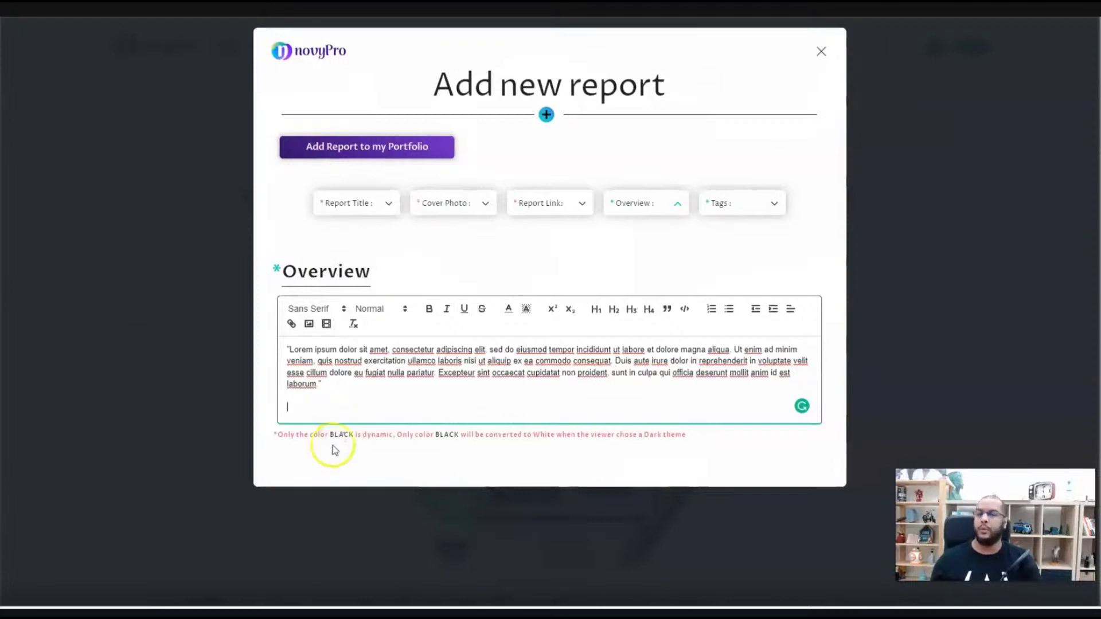
left_click(331, 408)
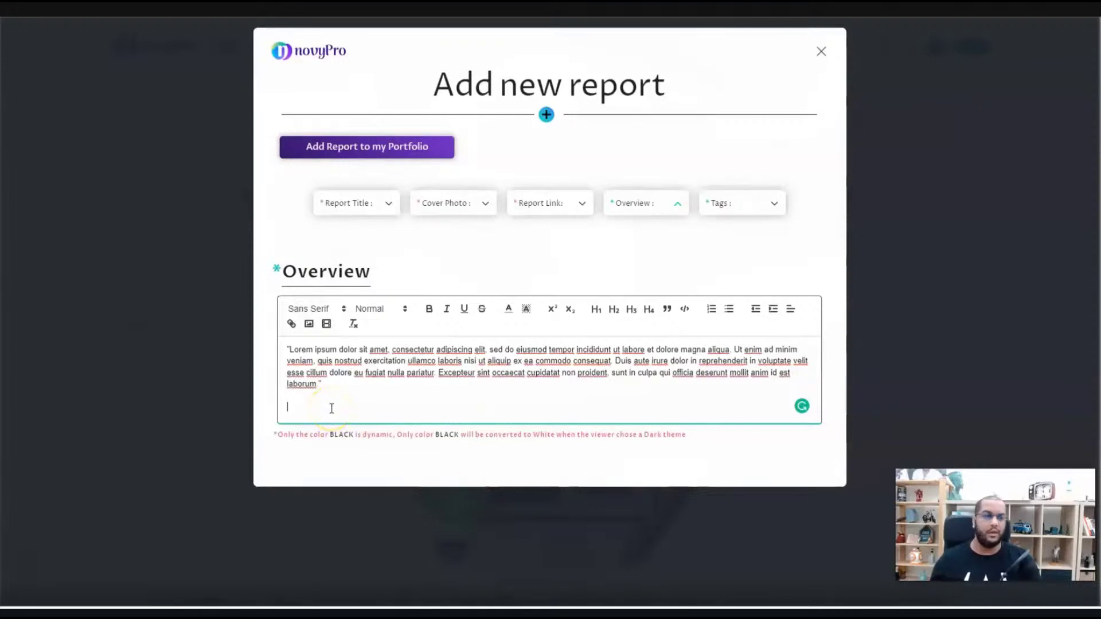
left_click(309, 325)
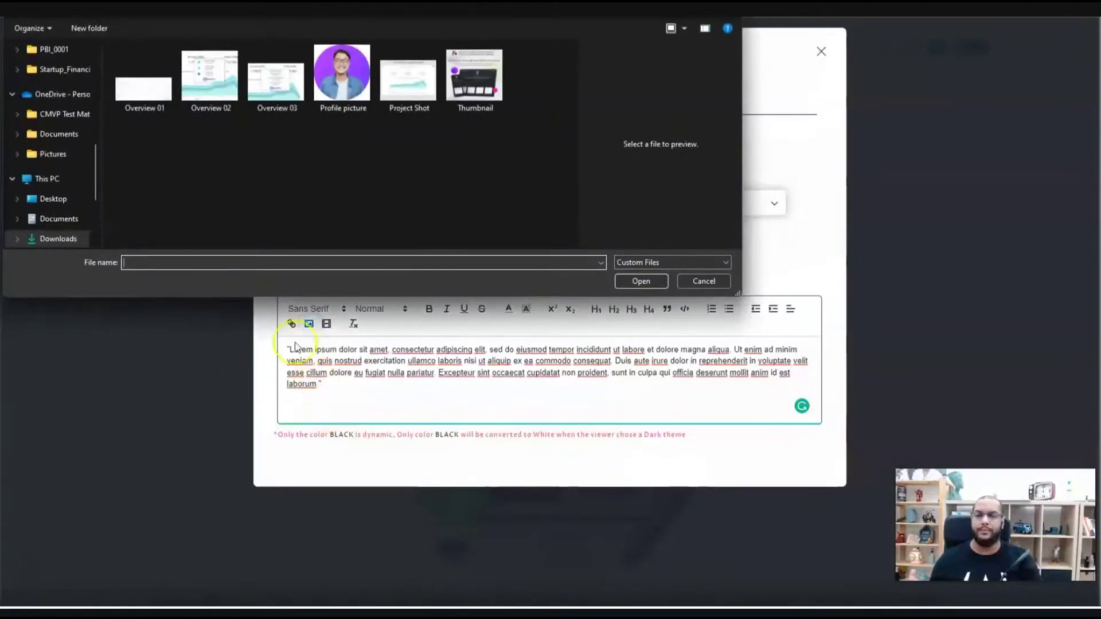
- Embed the Overview 01, Overview 02 and Overview 03 screenshots below the overview paragraph
left_click(144, 103)
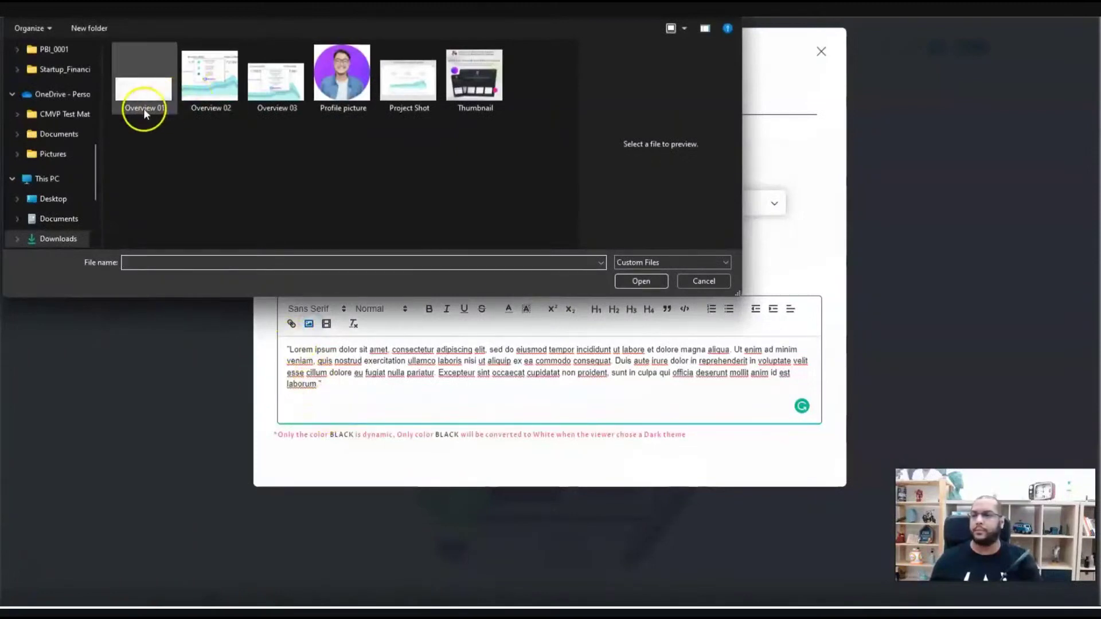
left_click(640, 271)
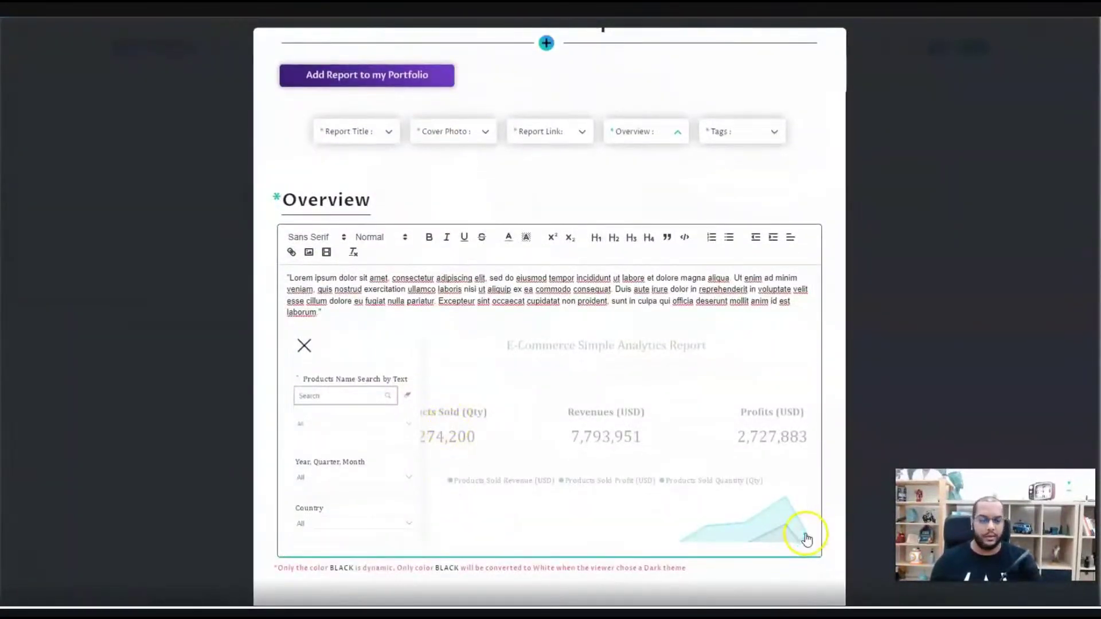
key("Return")
key("Return")
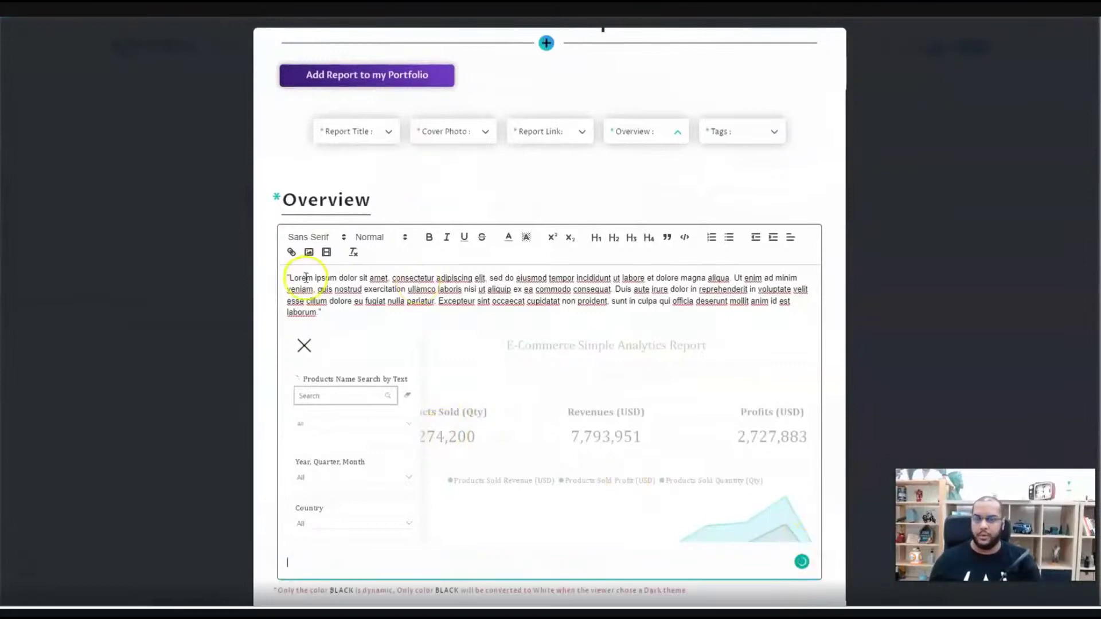
left_click(309, 252)
left_click(214, 98)
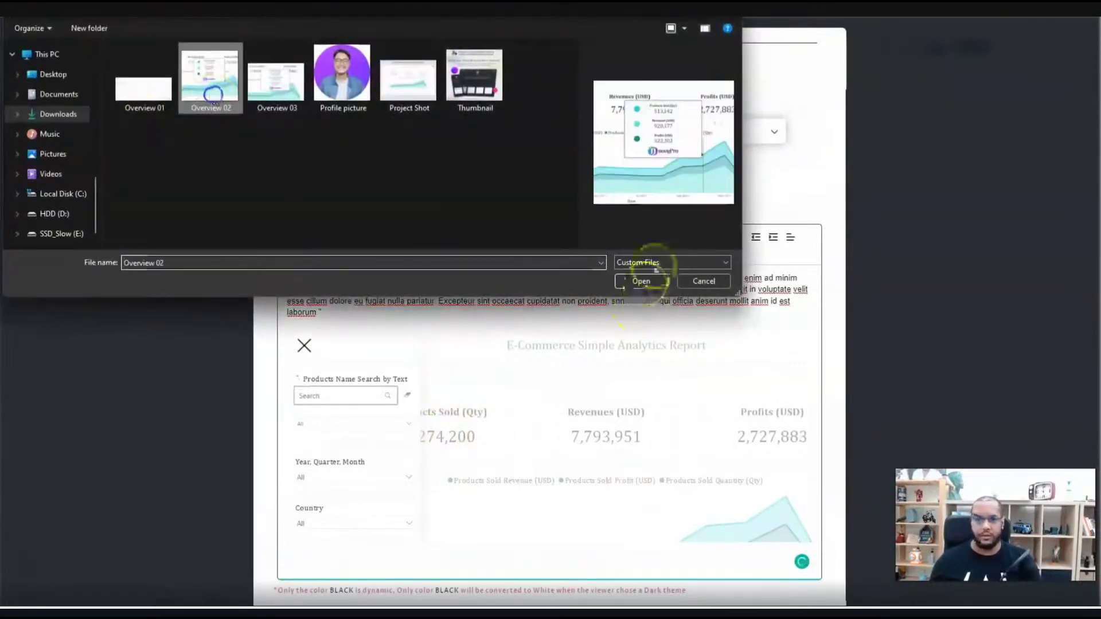
left_click(641, 281)
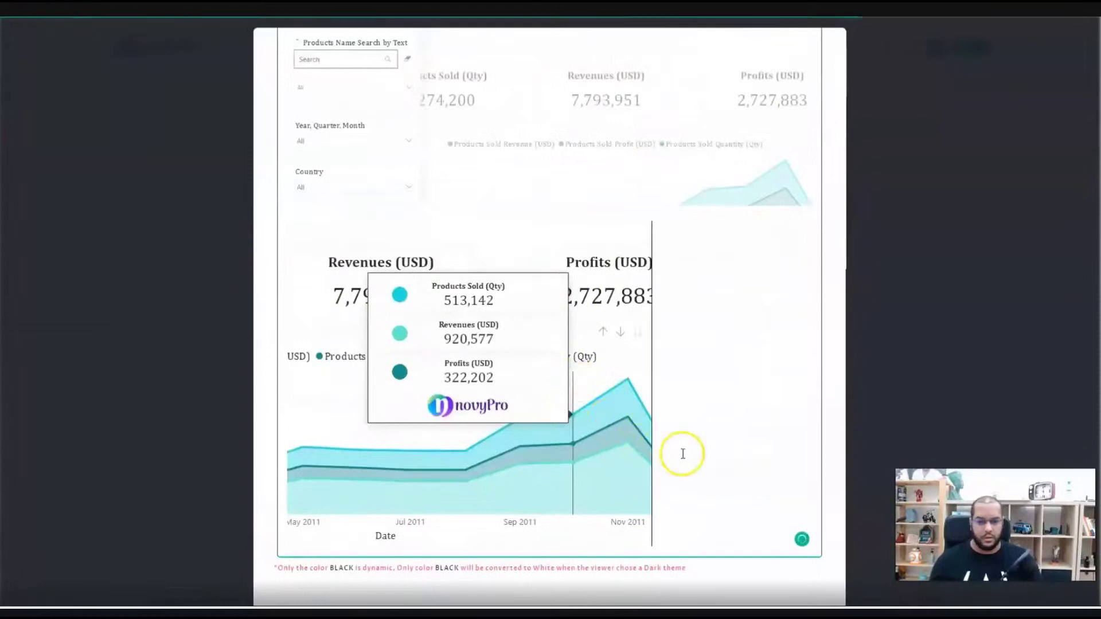
scroll(405, 279, "up", 5)
scroll(406, 280, "up", 1)
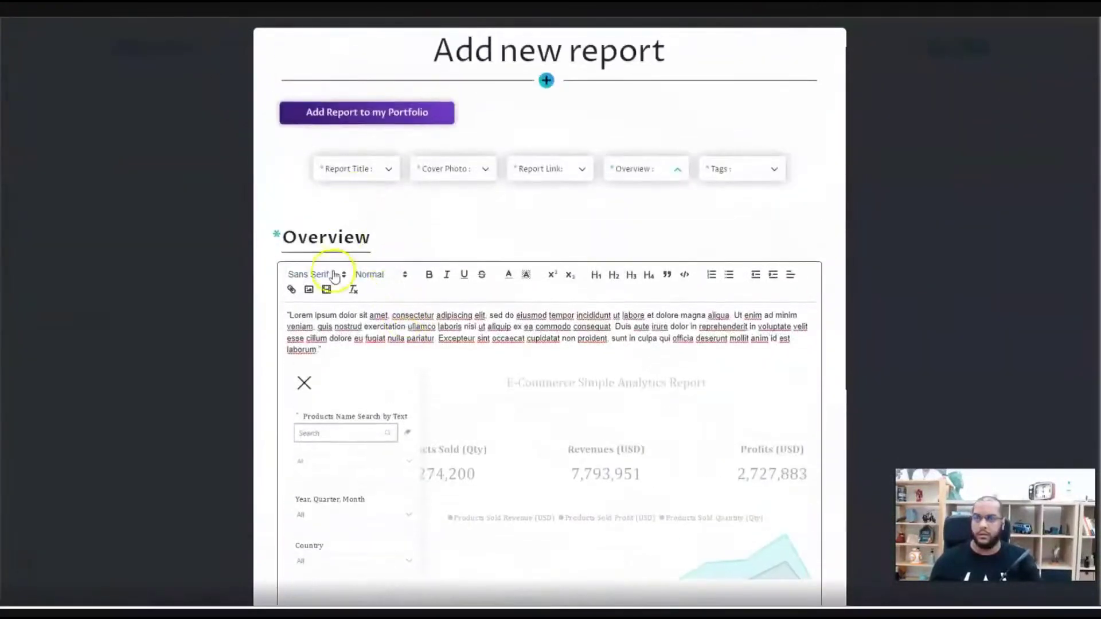
left_click(309, 289)
left_click(275, 80)
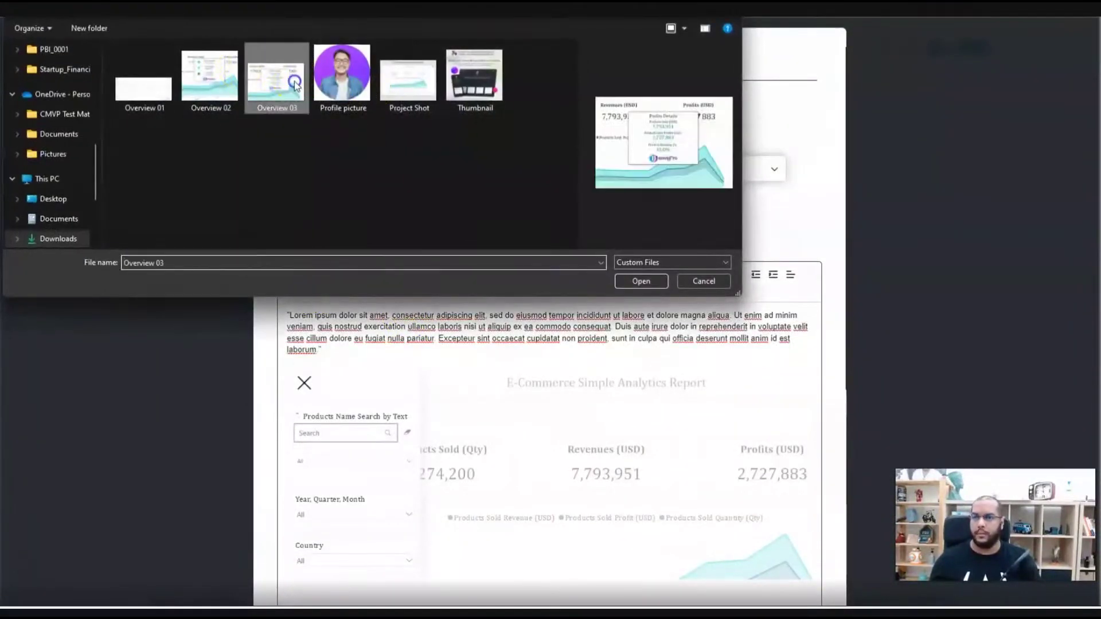
left_click(641, 281)
scroll(516, 442, "down", 4)
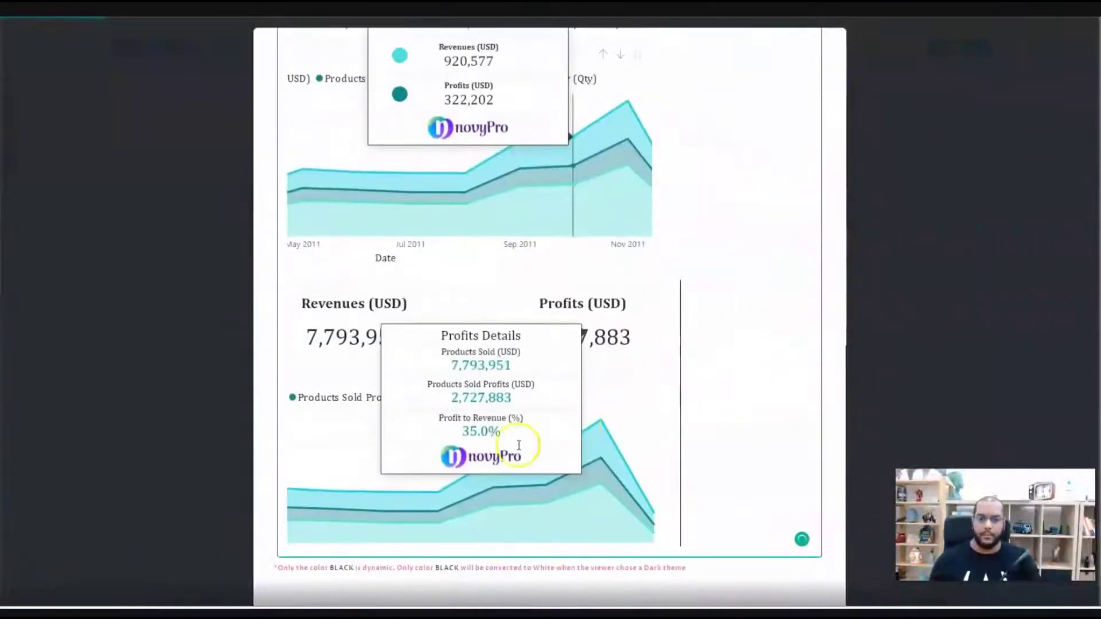
scroll(573, 521, "up", 8)
scroll(552, 497, "up", 3)
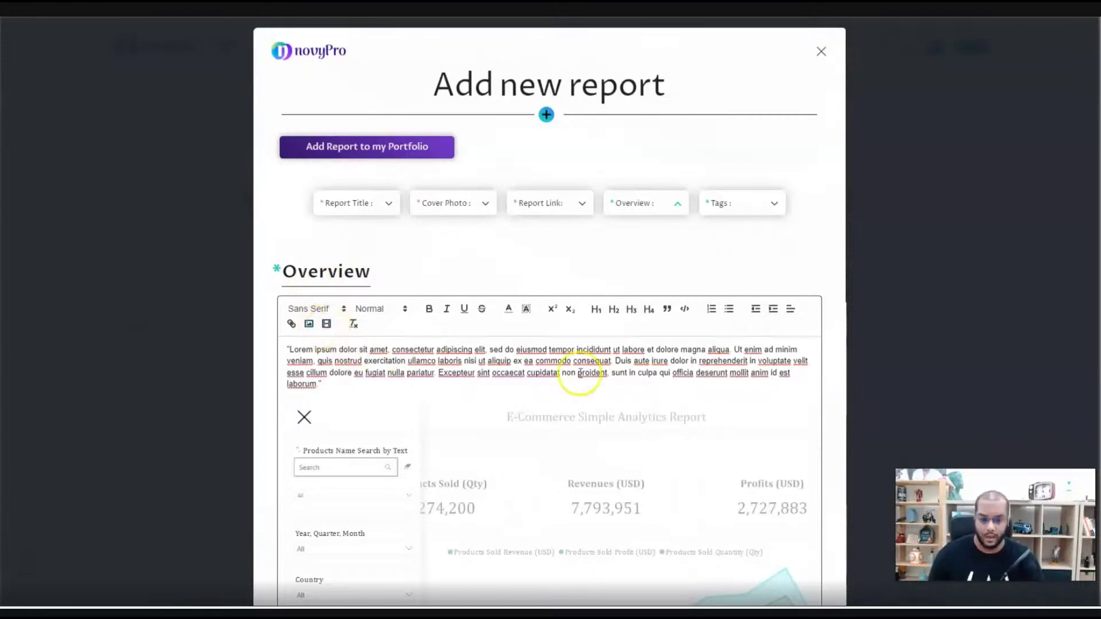
- Scroll through the overview screenshots and switch the form to the Report Tags section
scroll(504, 422, "down", 2)
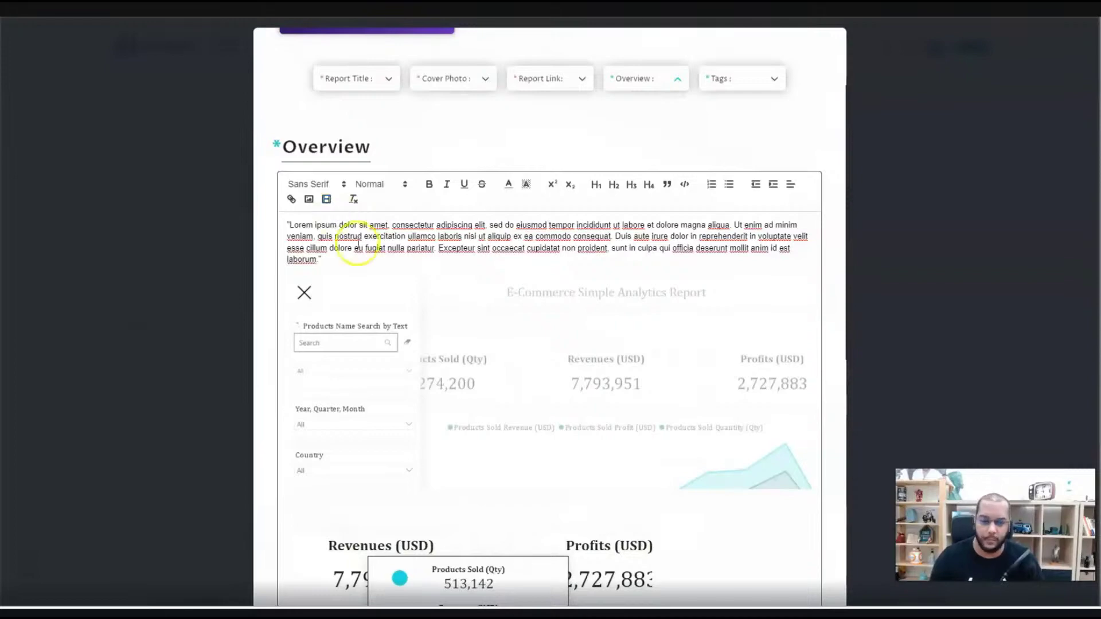
scroll(459, 344, "down", 10)
scroll(553, 428, "up", 10)
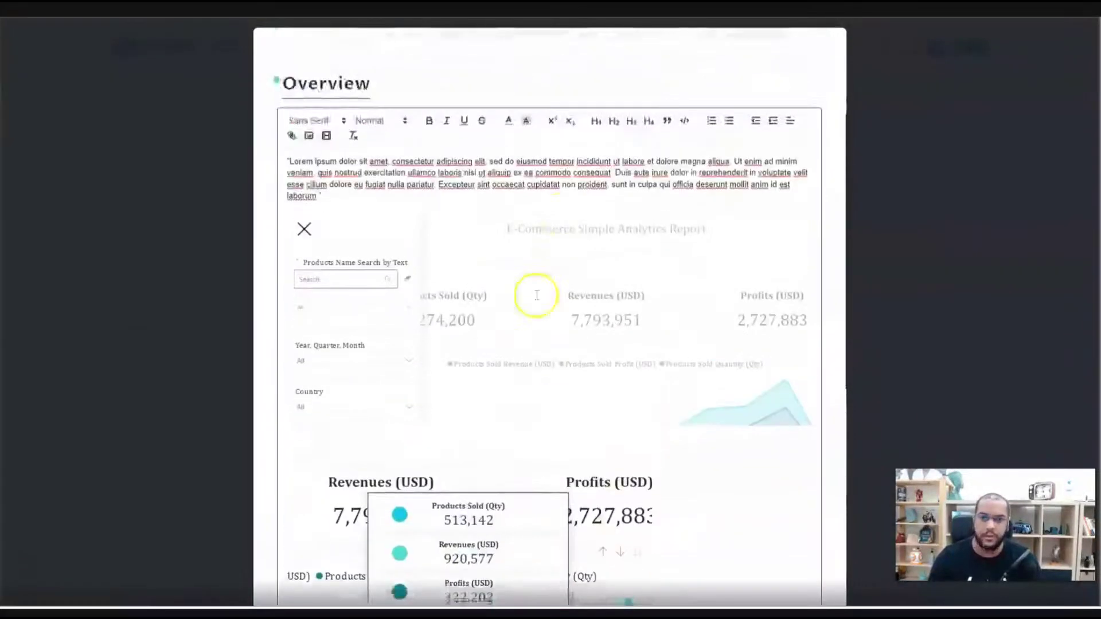
left_click(738, 208)
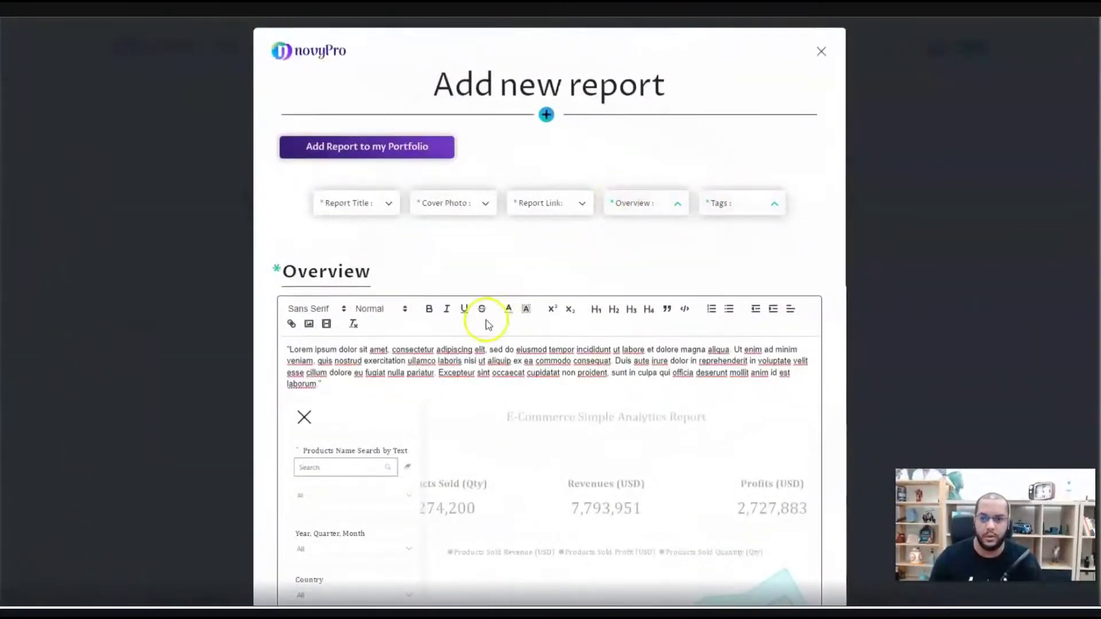
- Add the tags Ecommerce, Dataset, Modeling and SQL, then submit the report to the portfolio
left_click(644, 197)
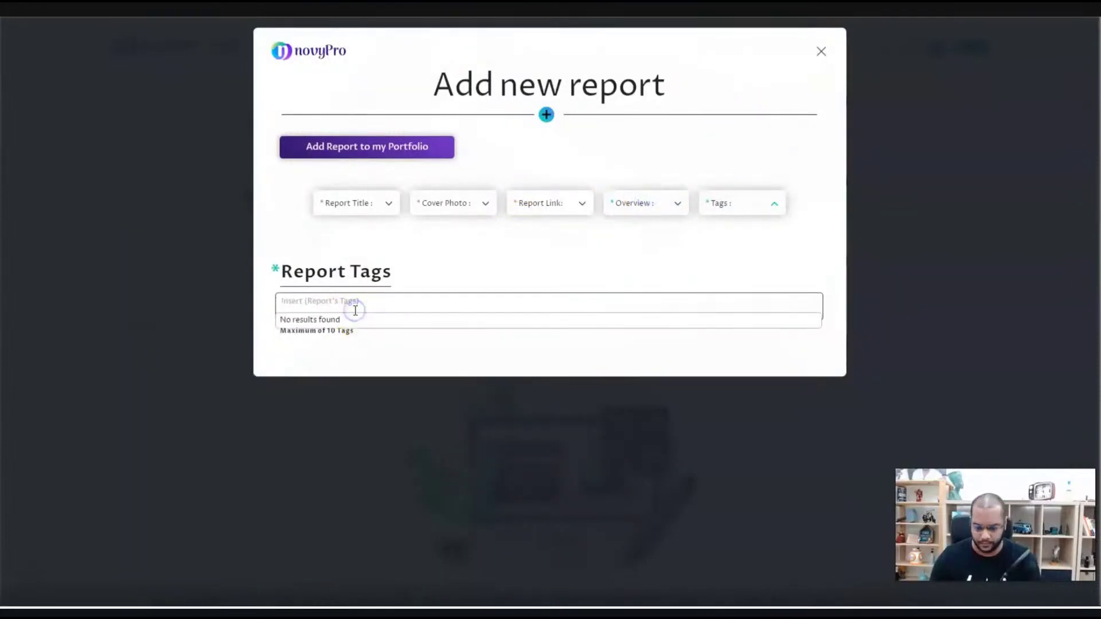
type("Ecomme")
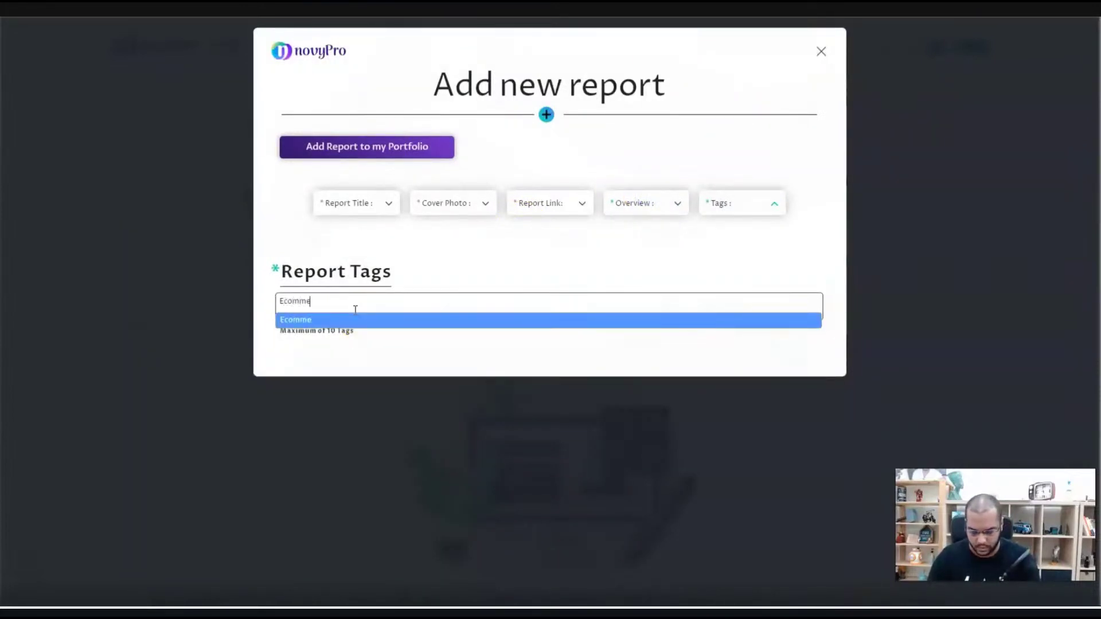
type("rce")
key("Return")
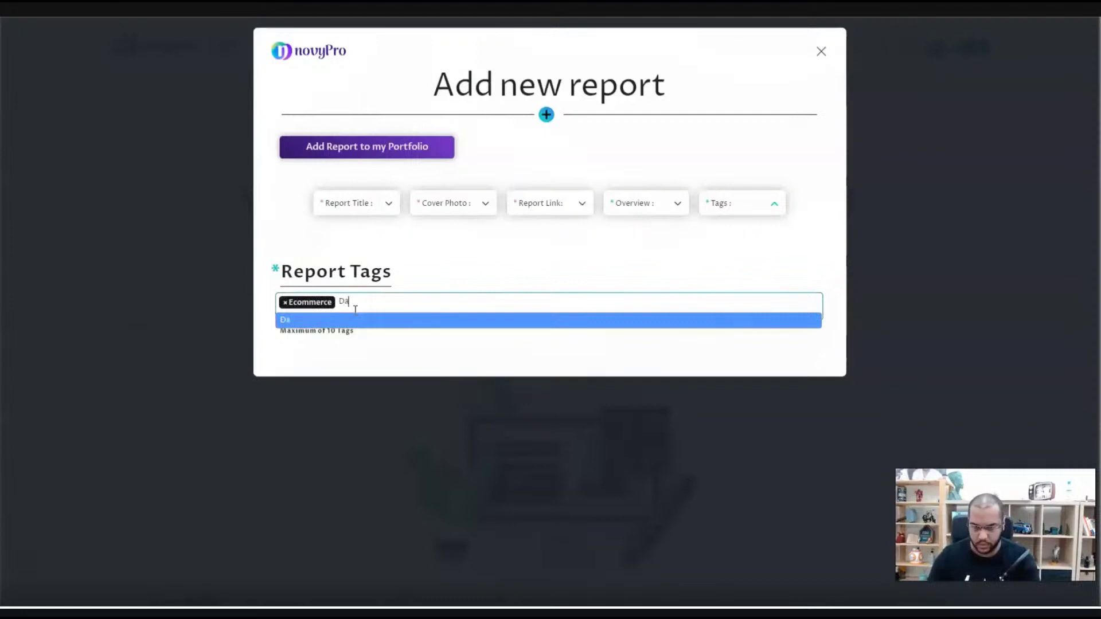
key("Return")
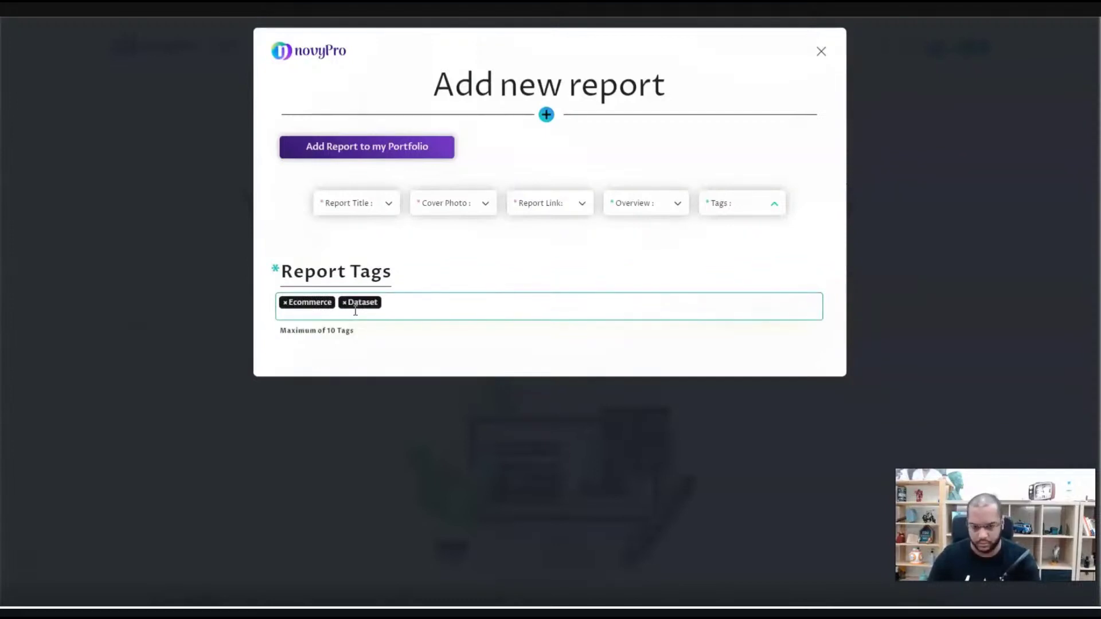
type("Mode")
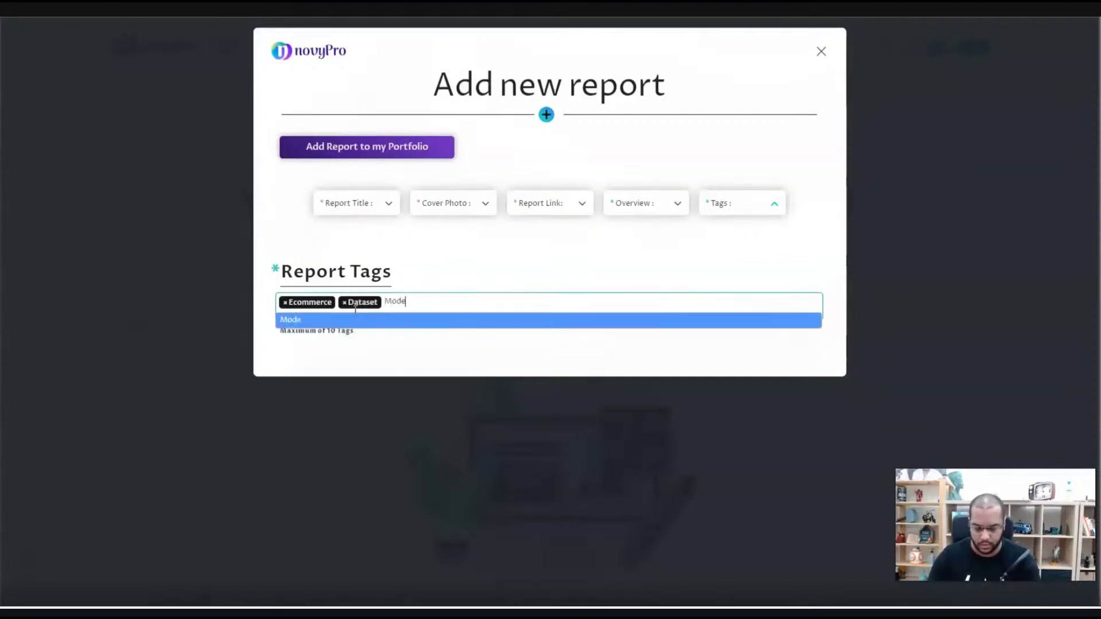
type("ling")
key("Return")
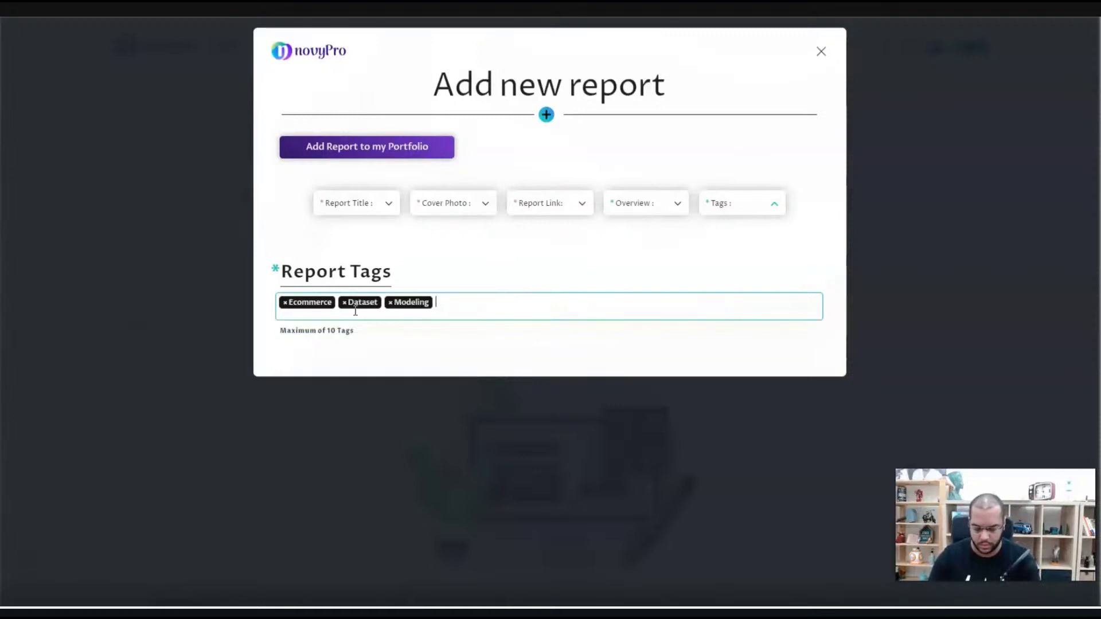
type("SQL")
key("Return")
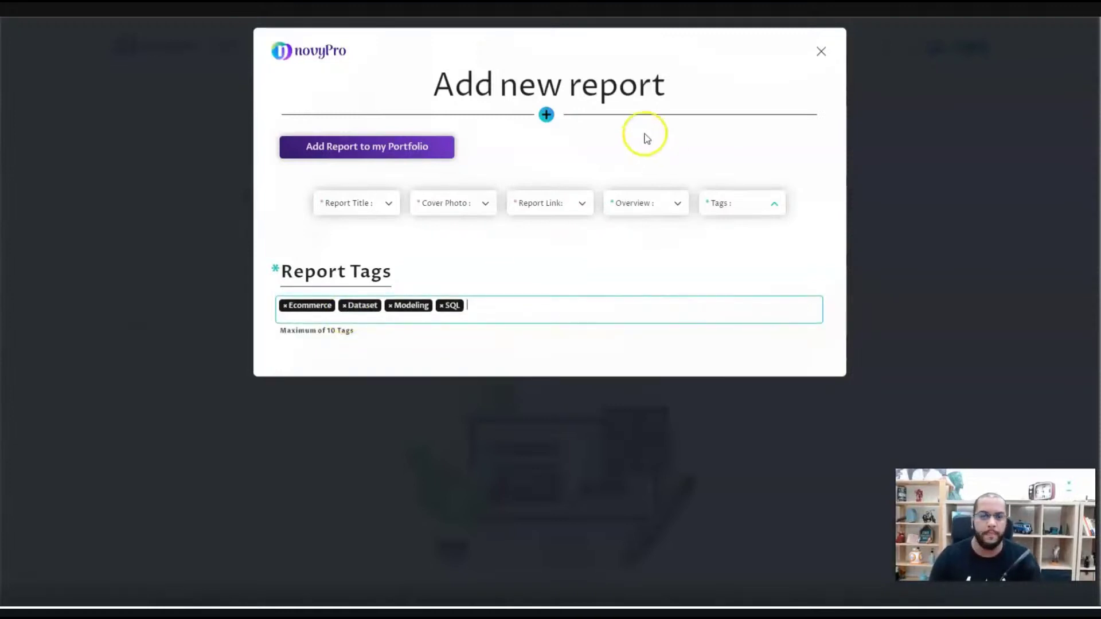
left_click(382, 148)
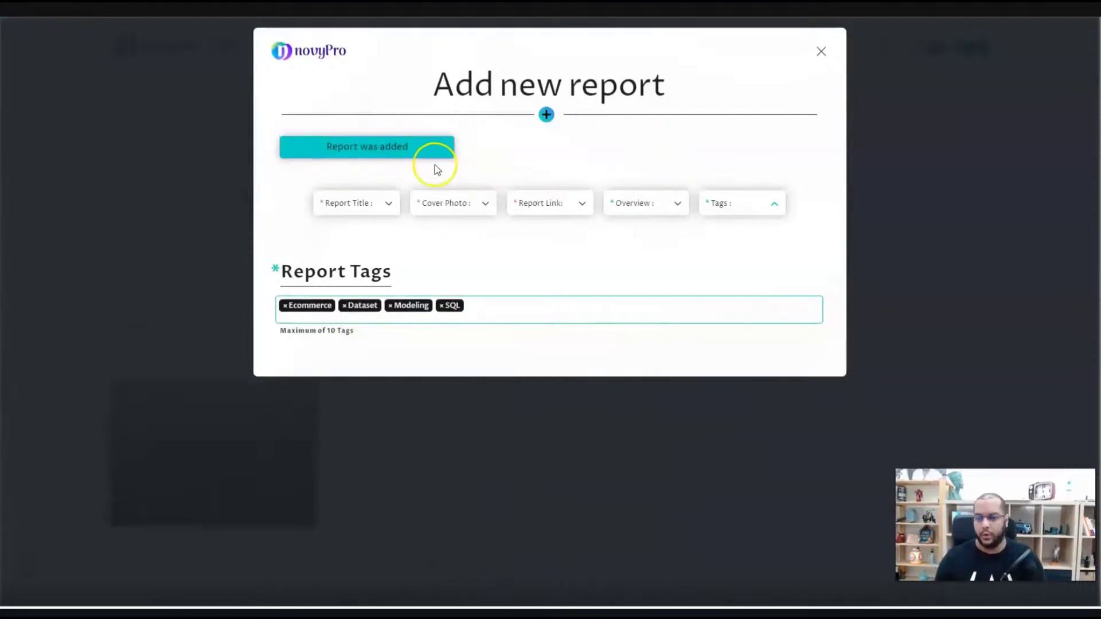
- Close the Add new report form and check the E-Commerce 1000 card in Projects
left_click(821, 51)
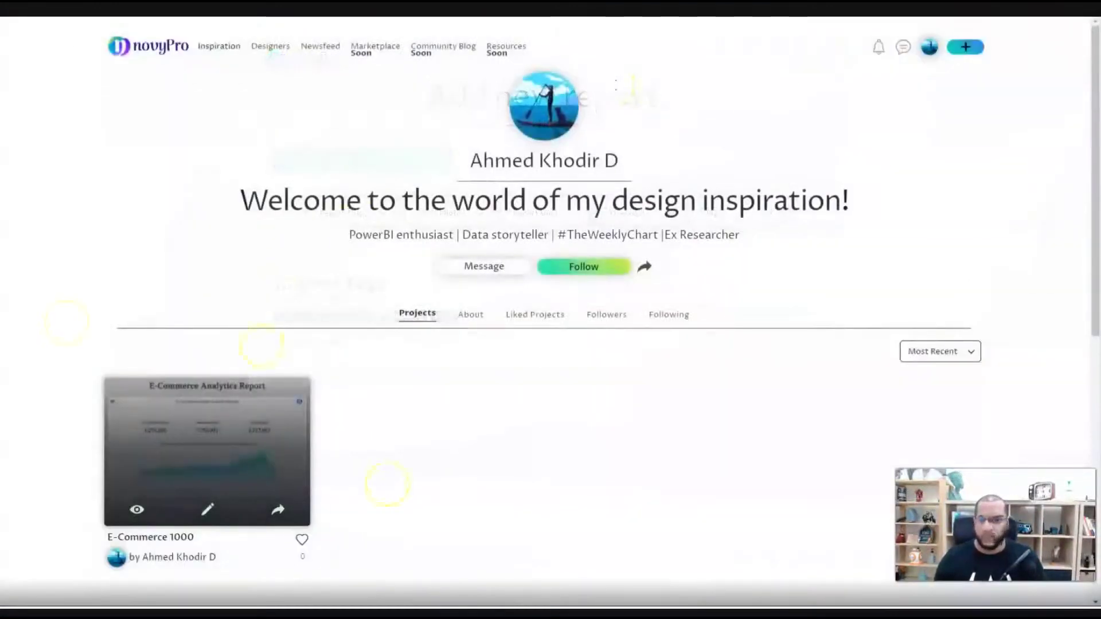
scroll(205, 387, "down", 1)
scroll(205, 387, "down", 3)
scroll(315, 253, "up", 2)
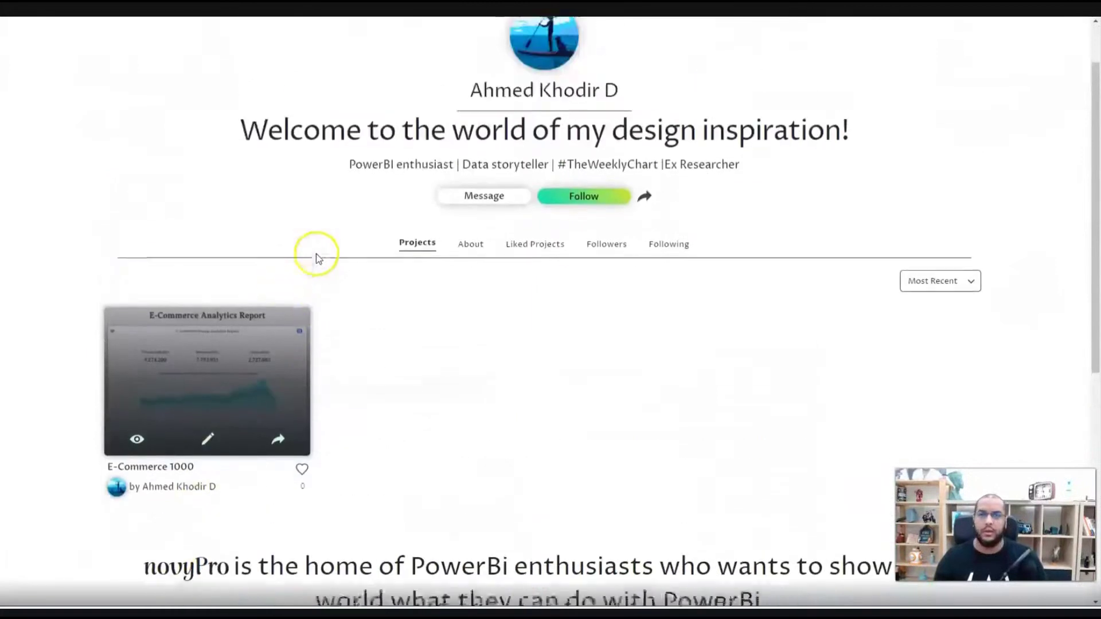
scroll(207, 459, "up", 2)
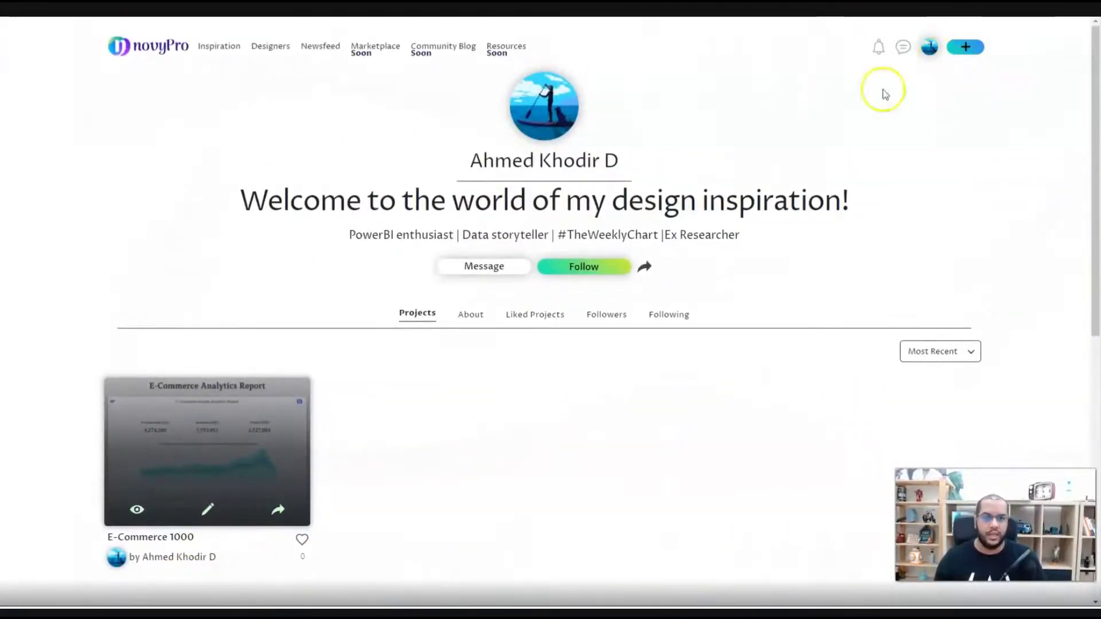
- Like E-Commerce 1000 on the Inspiration feed, then check messages via the account menu
left_click(222, 47)
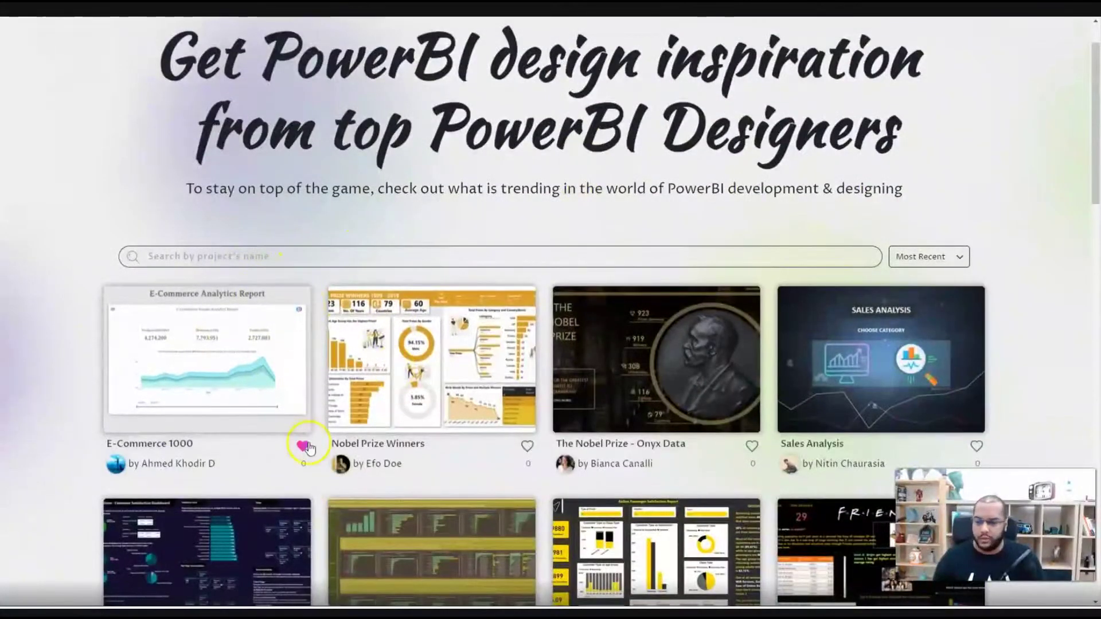
left_click(306, 450)
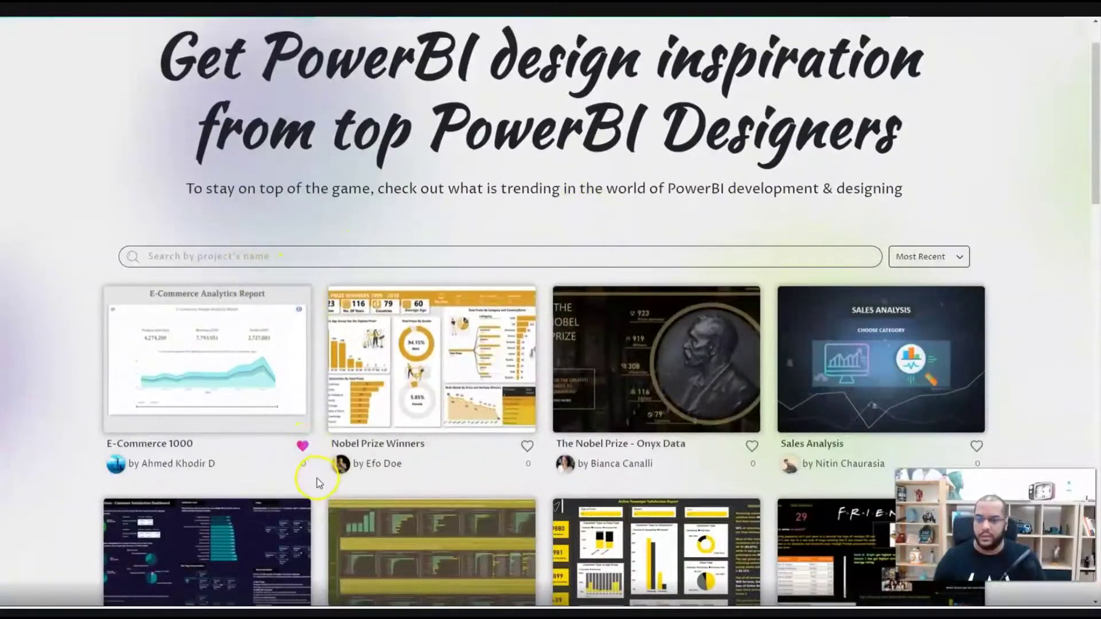
scroll(446, 175, "up", 1)
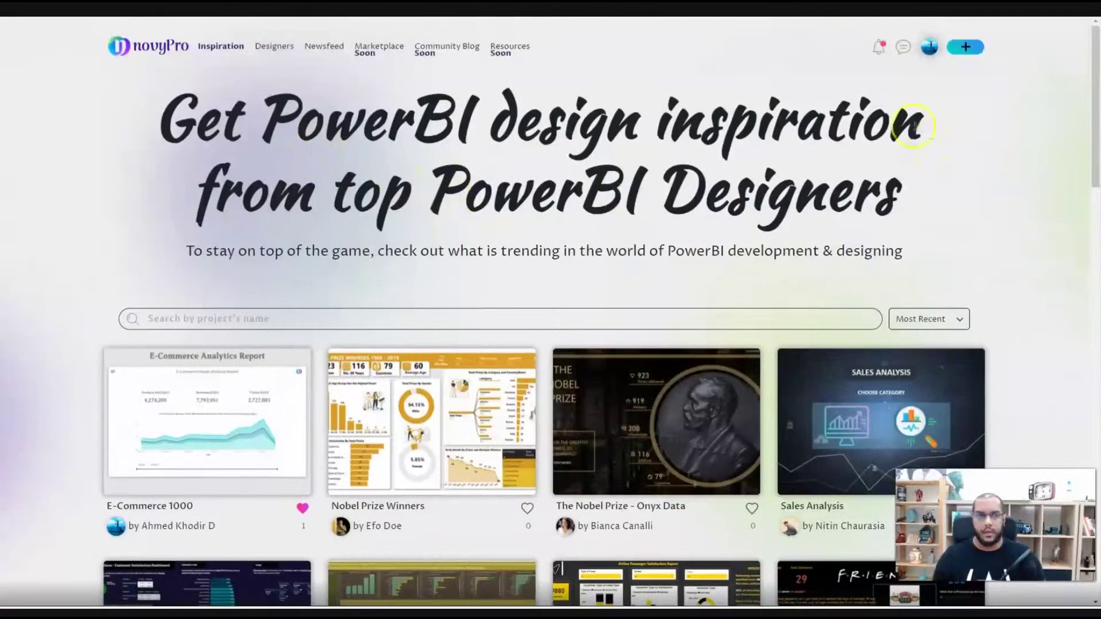
left_click(929, 49)
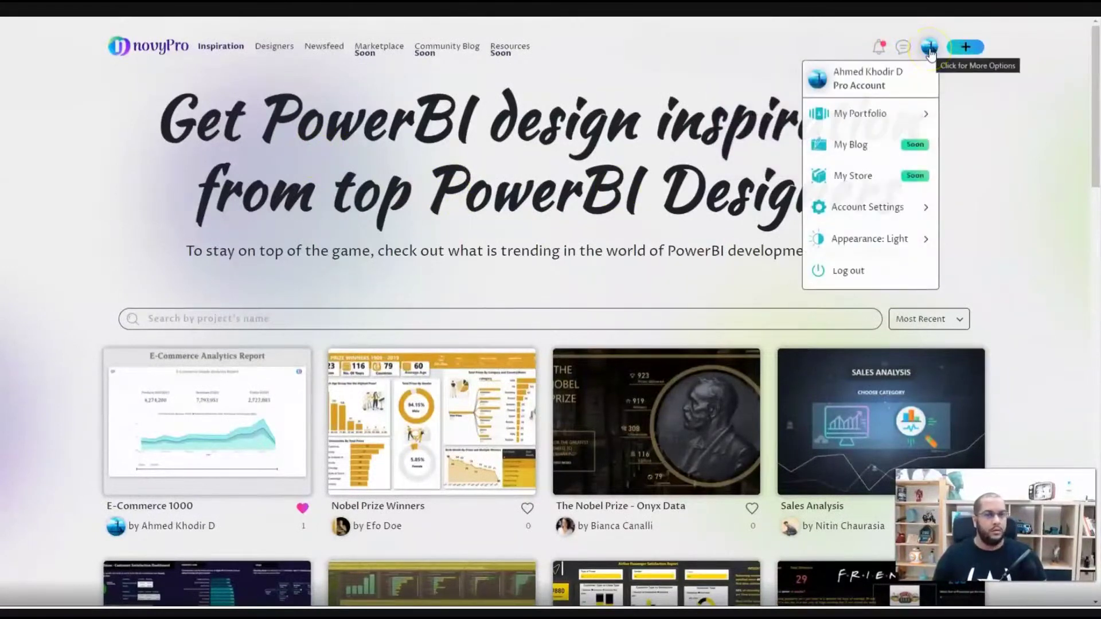
left_click(903, 47)
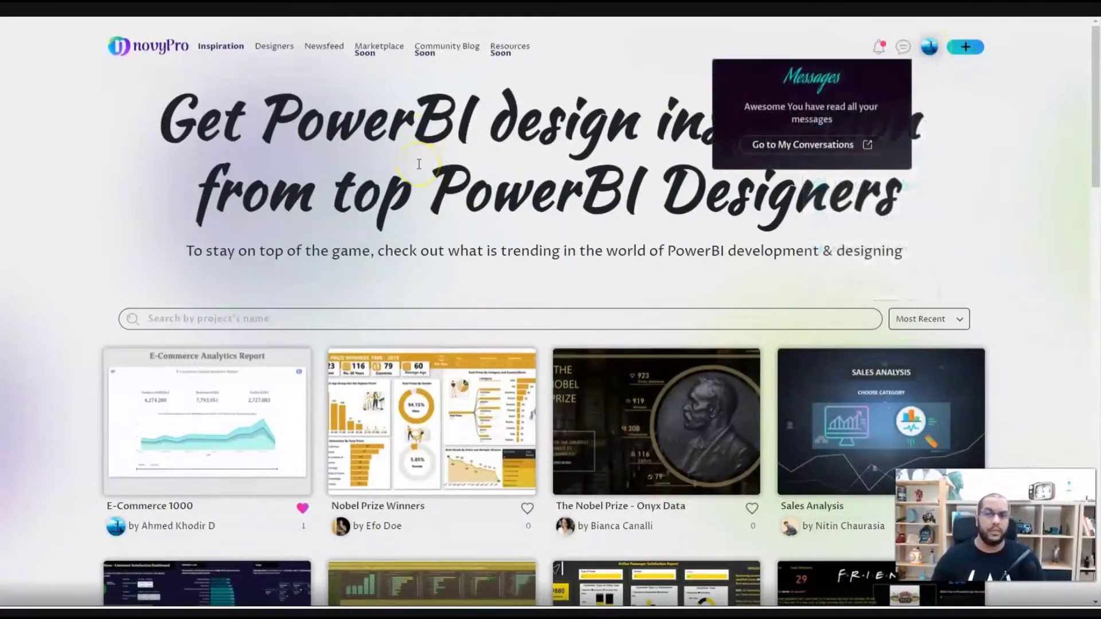